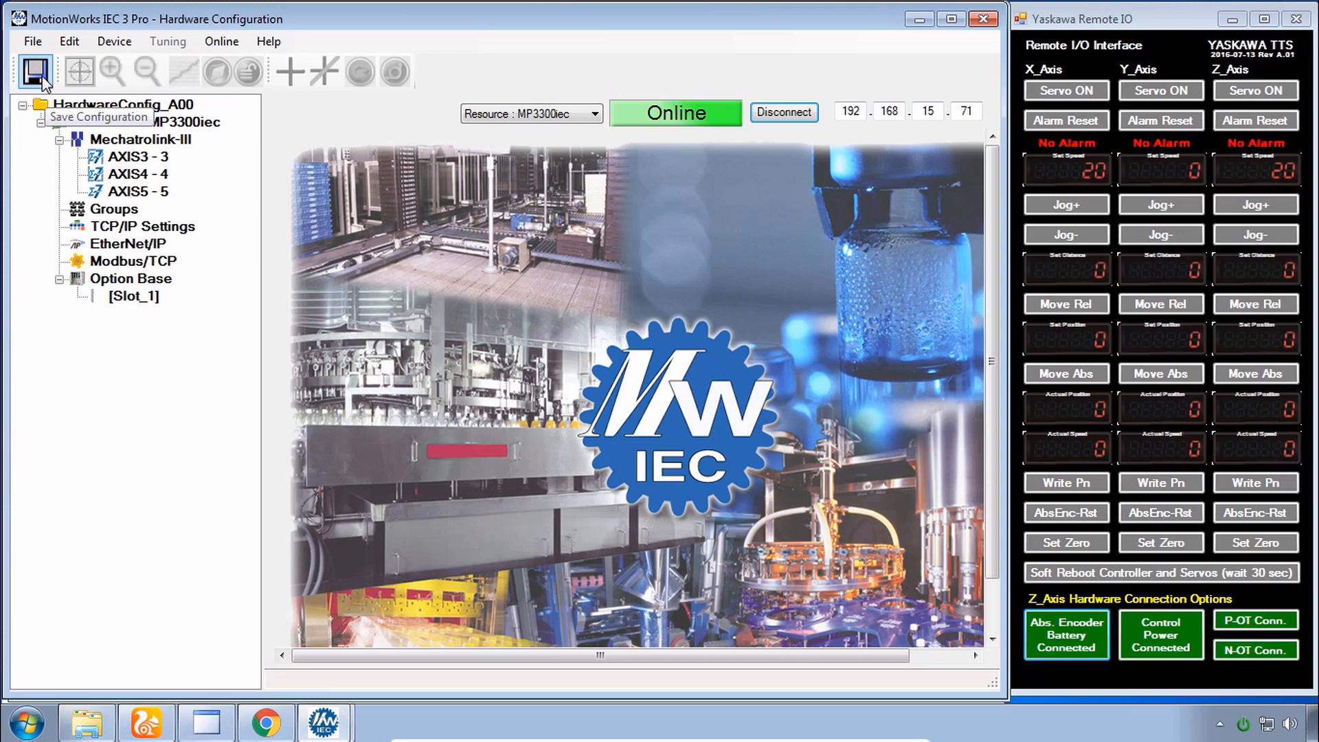
pyautogui.click(36, 71)
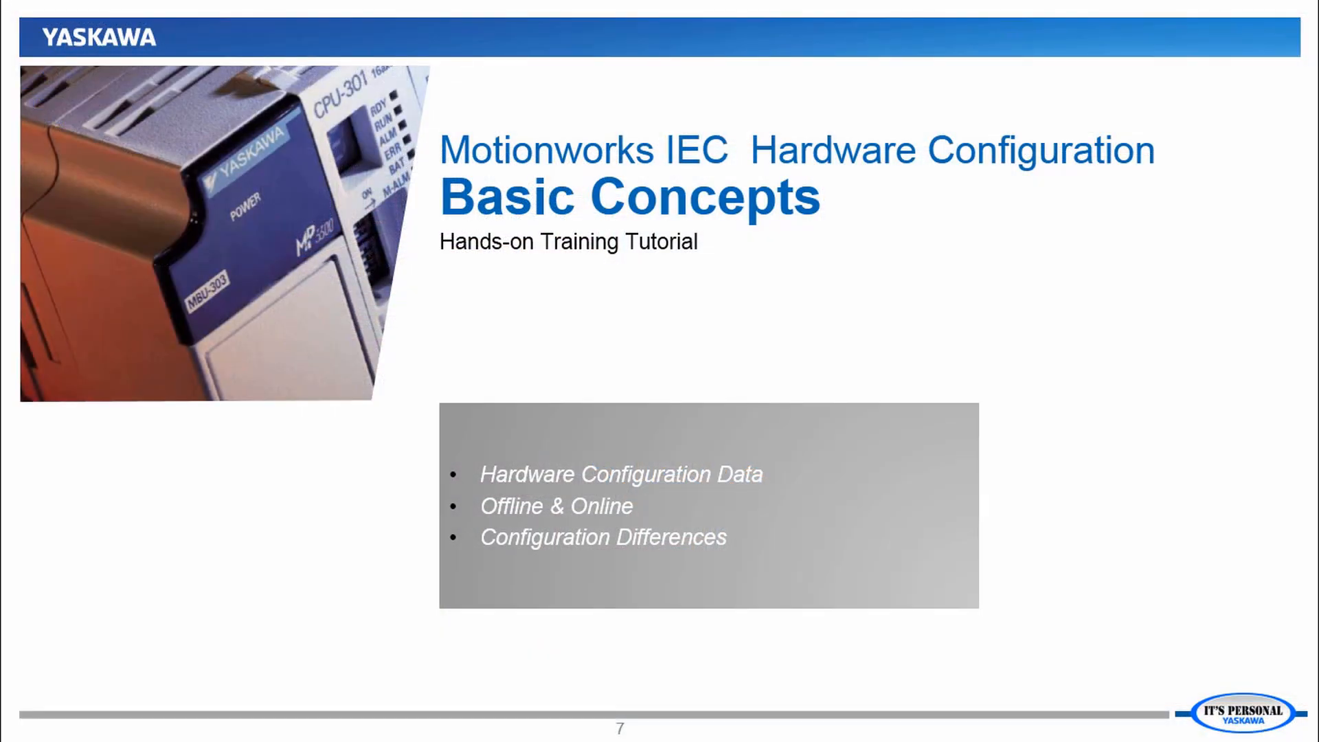
pyautogui.press('Right')
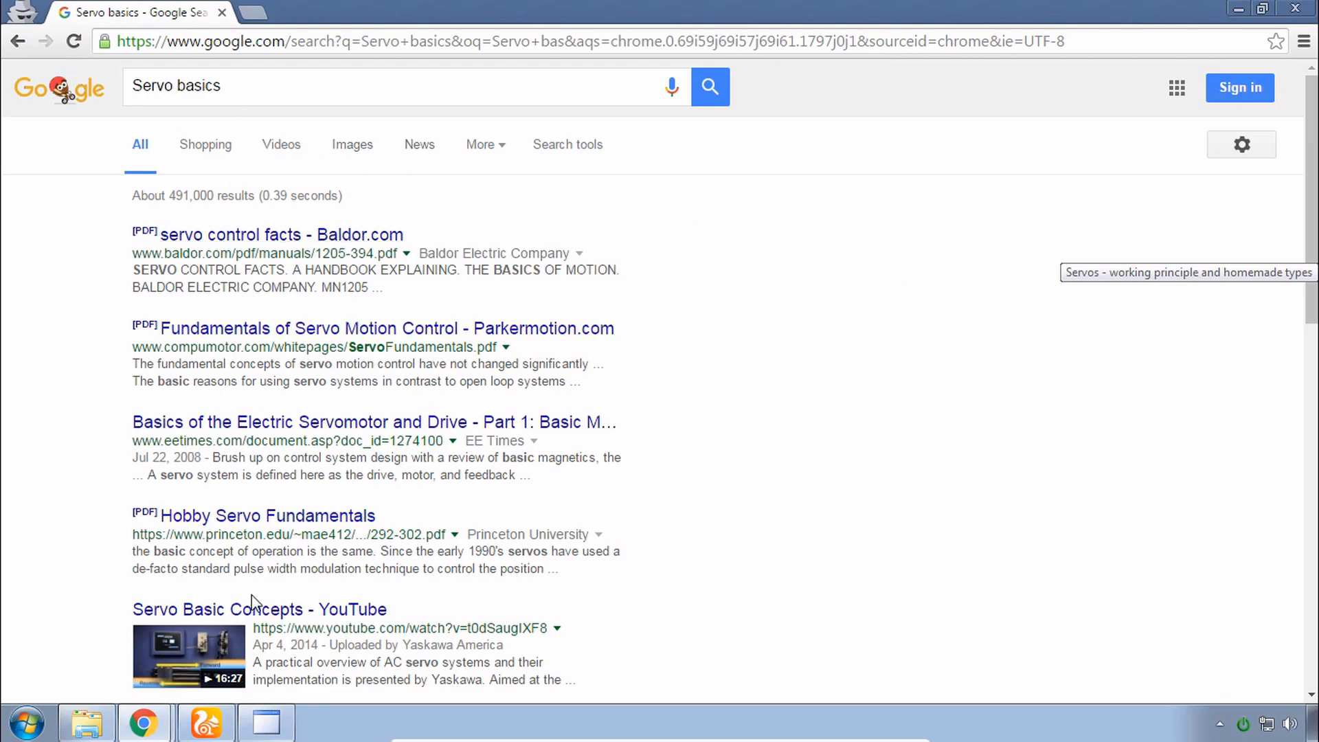
pyautogui.click(255, 610)
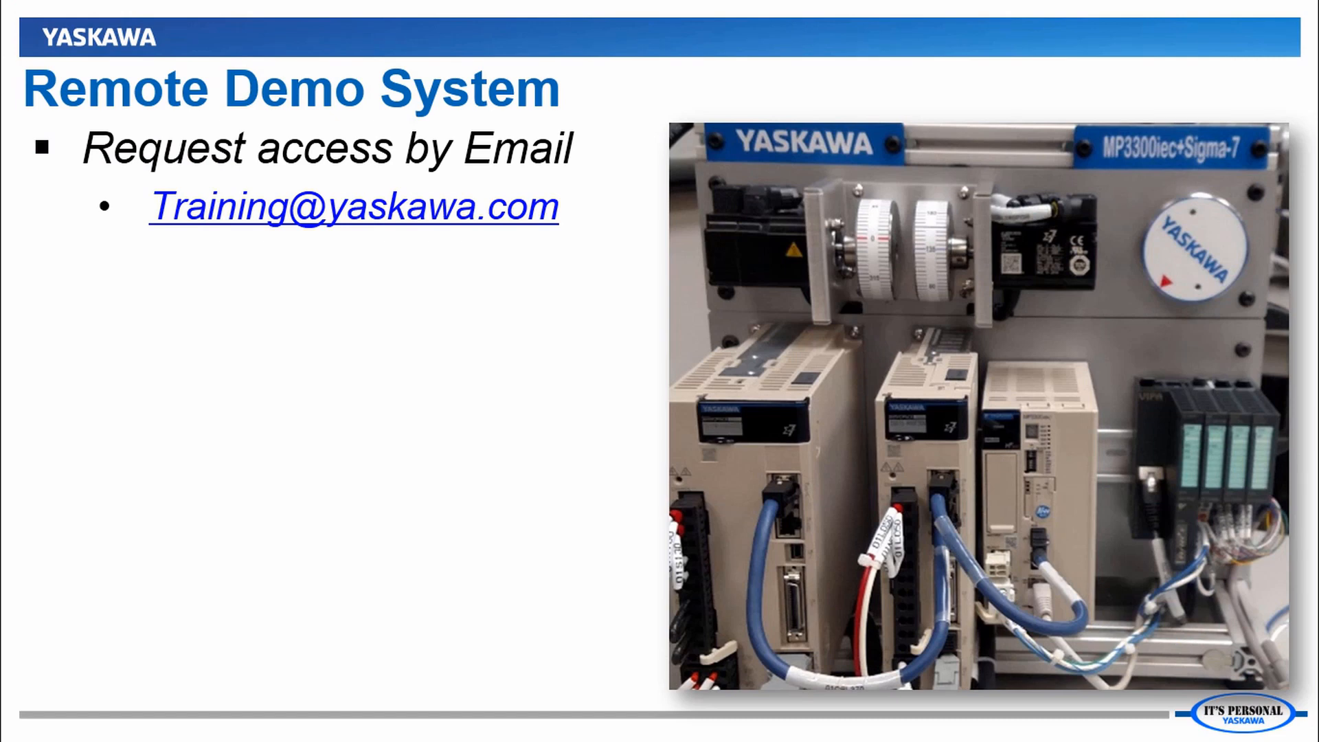
pyautogui.click(809, 268)
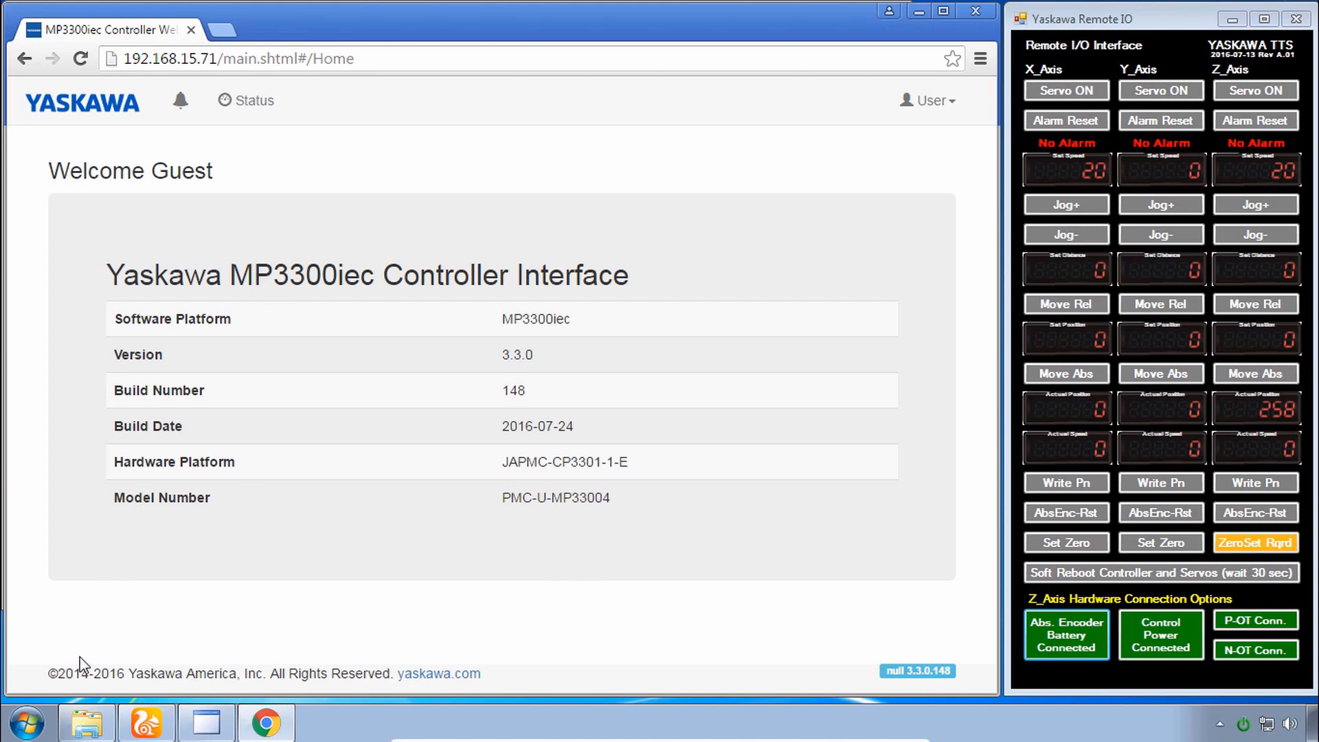
# Start MotionWorks IEC 3 Pro and view its version information
pyautogui.click(27, 735)
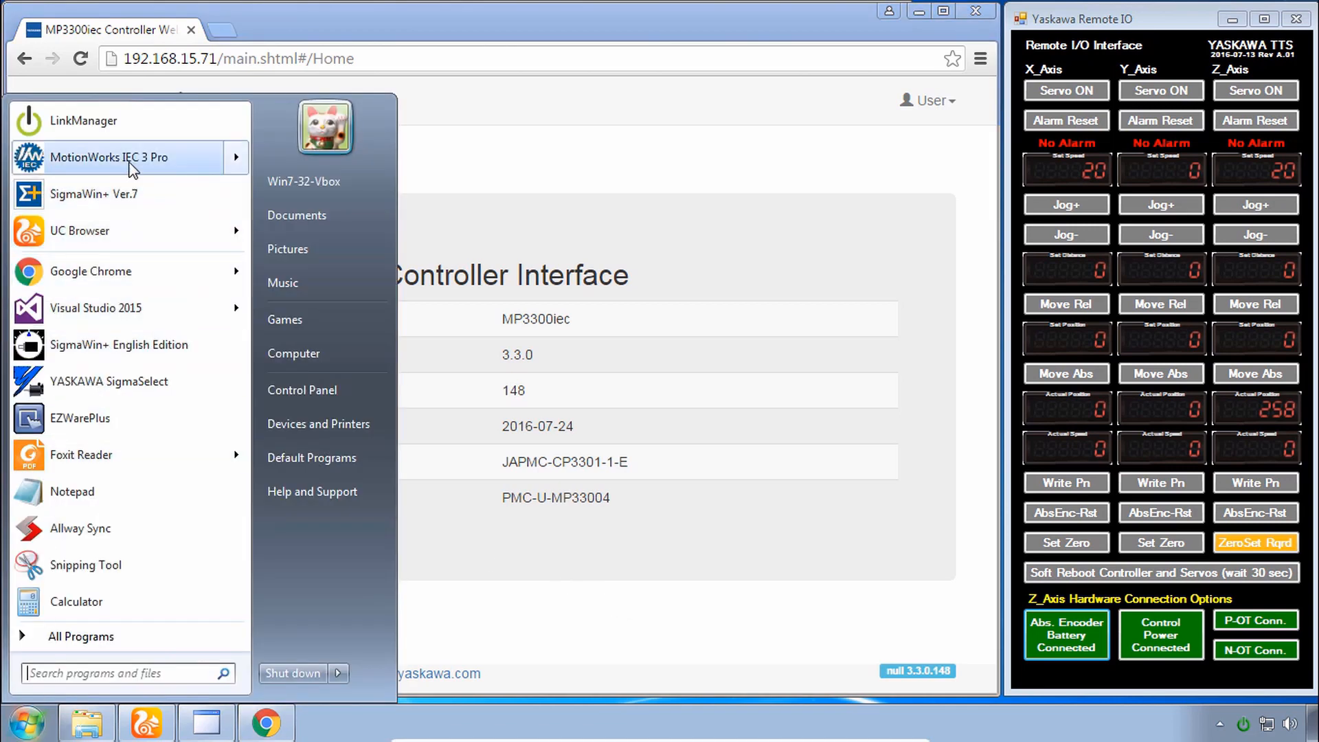
pyautogui.click(130, 162)
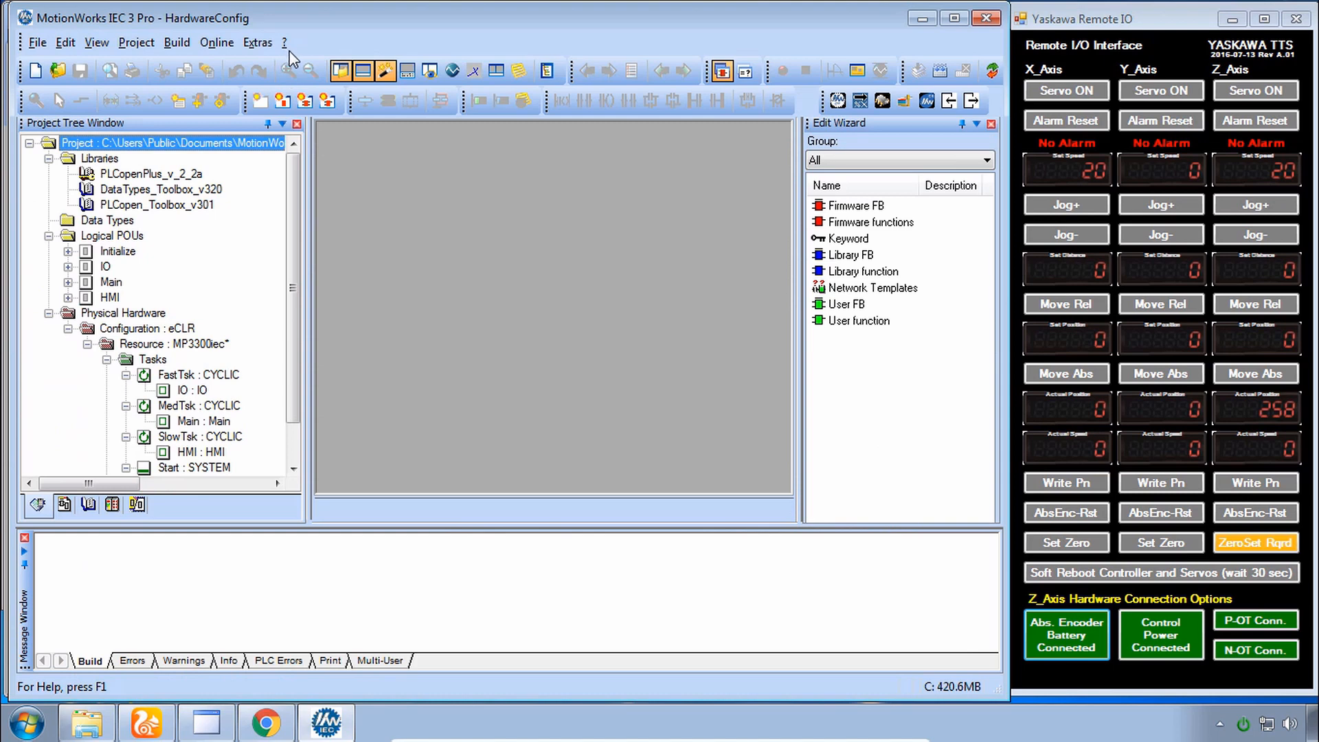
pyautogui.click(283, 42)
pyautogui.click(318, 146)
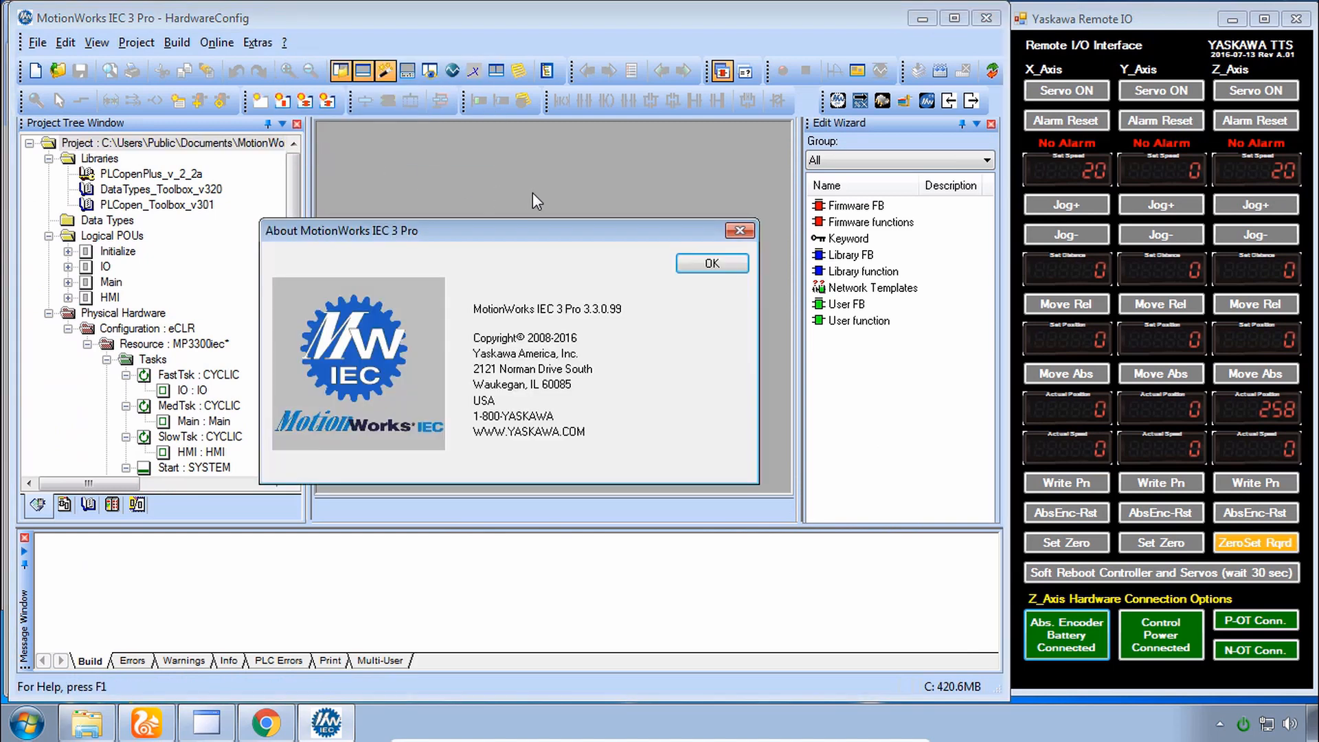
pyautogui.click(707, 263)
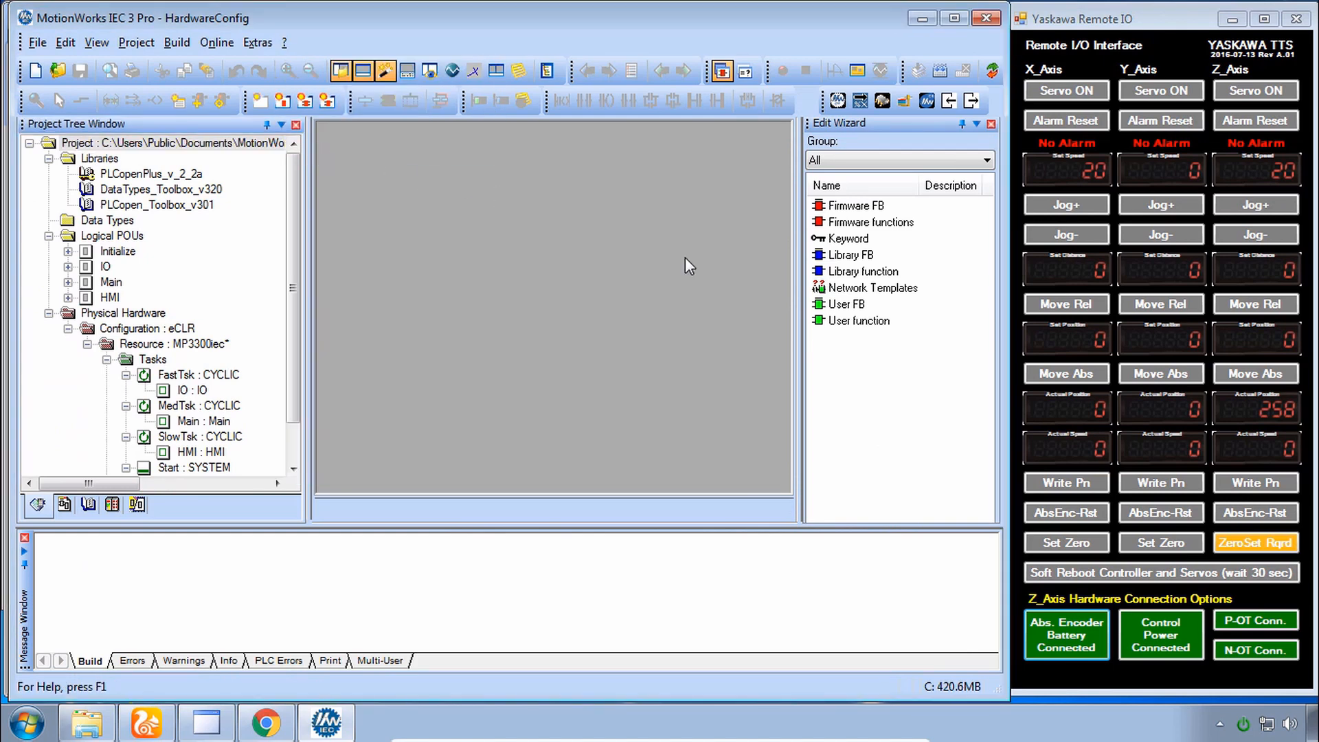
# Create a new project from the MP3300iec Template
pyautogui.click(39, 44)
pyautogui.click(51, 64)
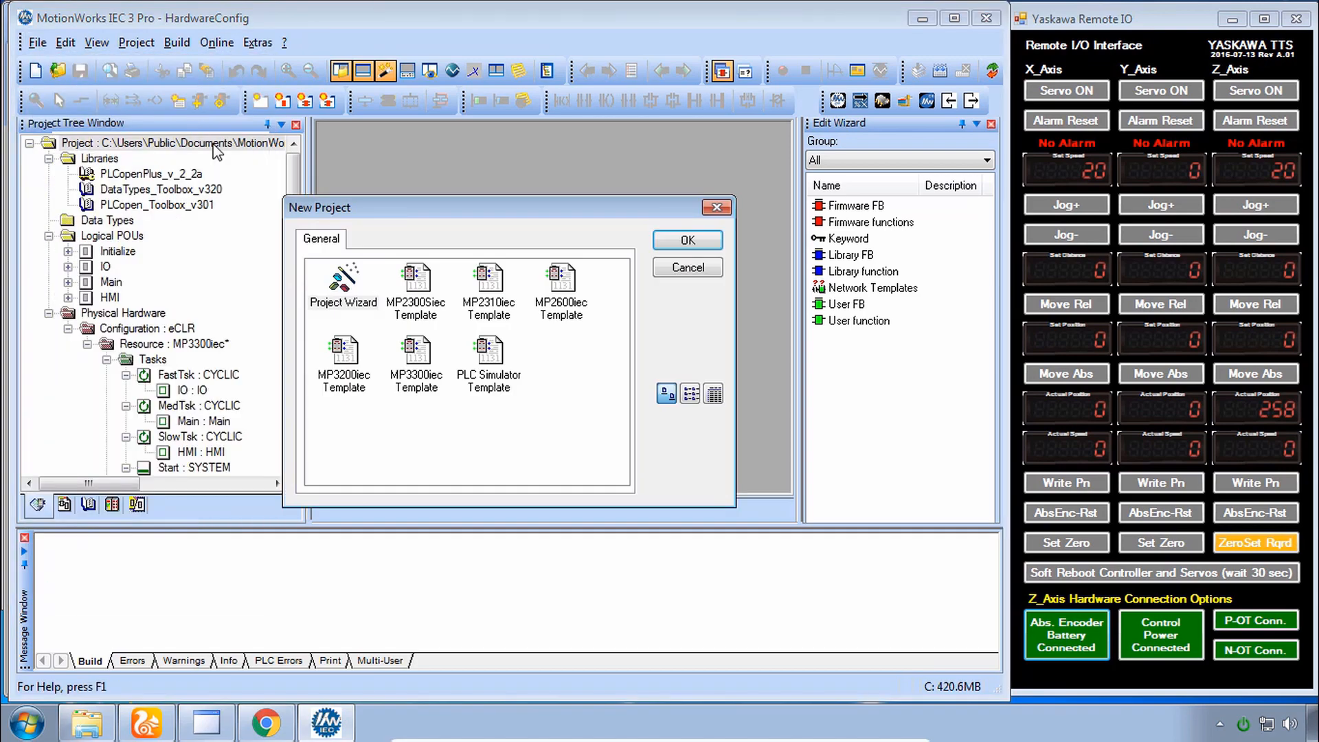
pyautogui.click(424, 364)
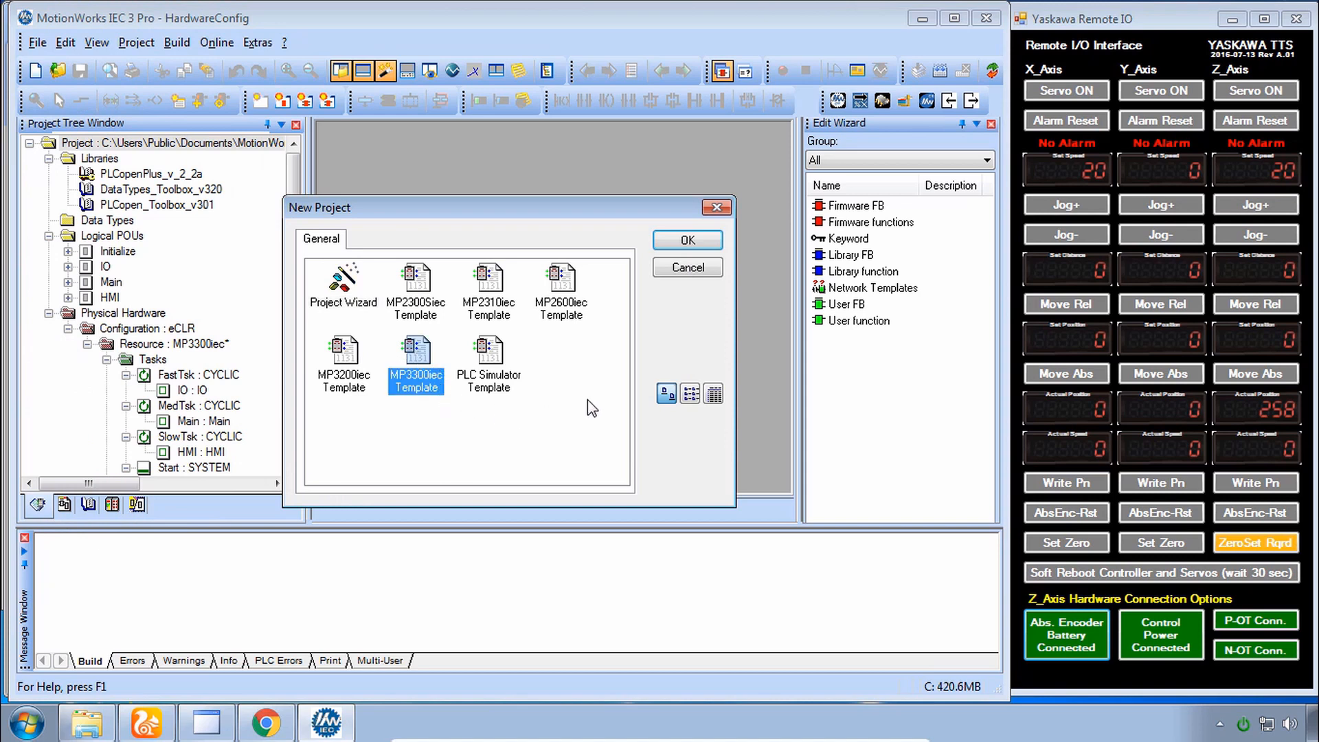
pyautogui.click(683, 242)
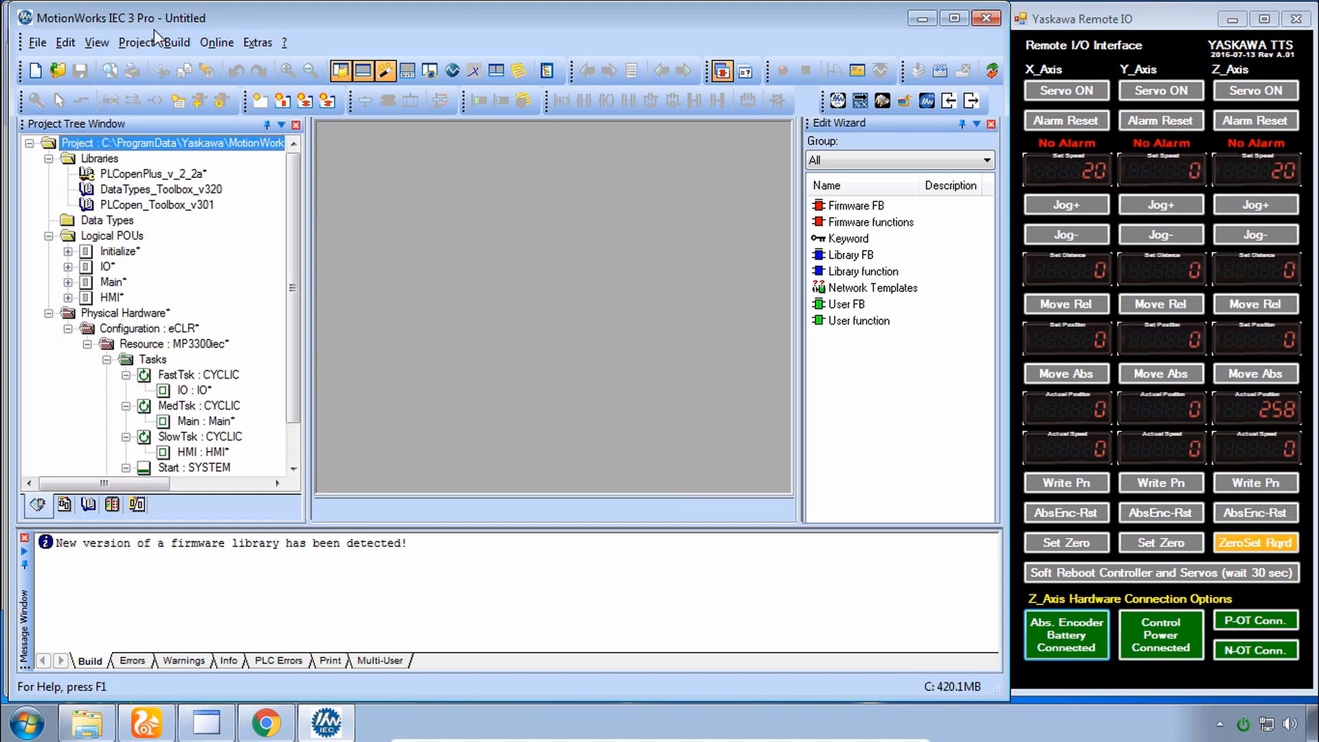
# Save the new project as Project_HC in the Hardware Config folder, using the .mwt project file type
pyautogui.click(38, 43)
pyautogui.click(88, 102)
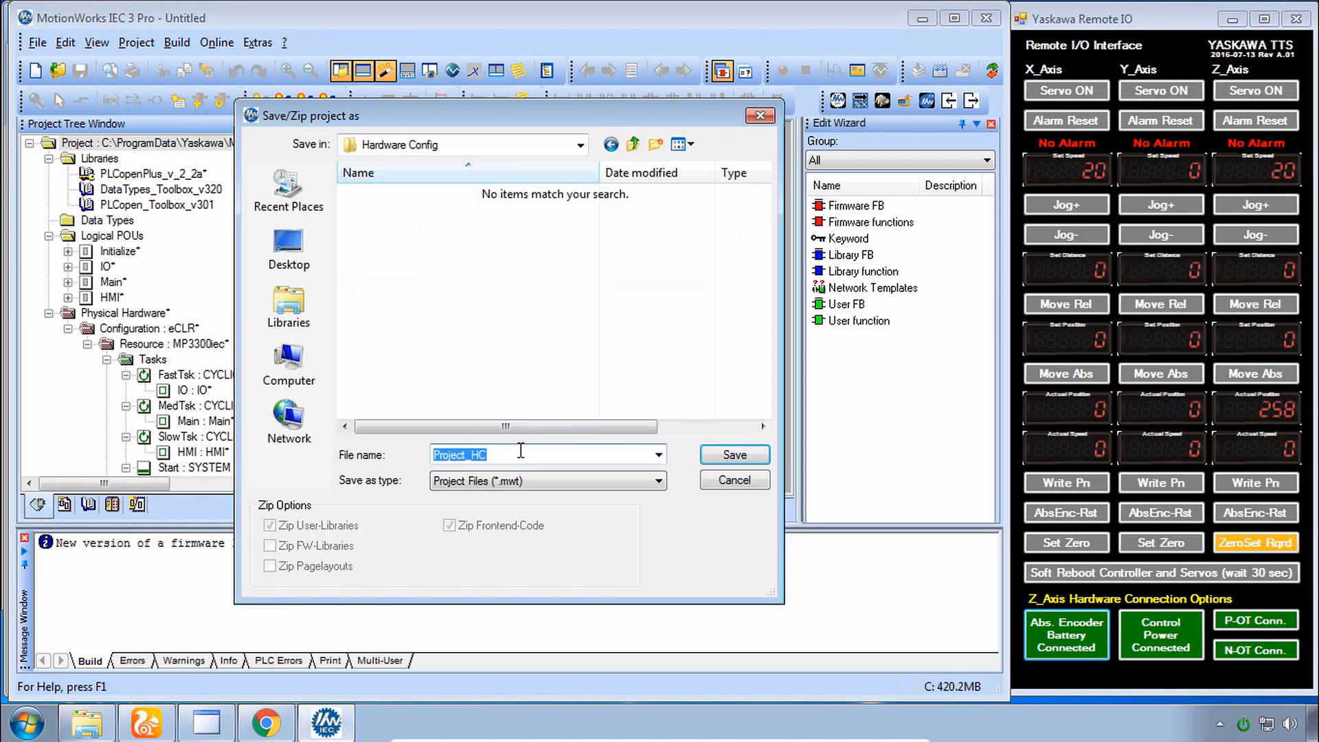
pyautogui.click(725, 457)
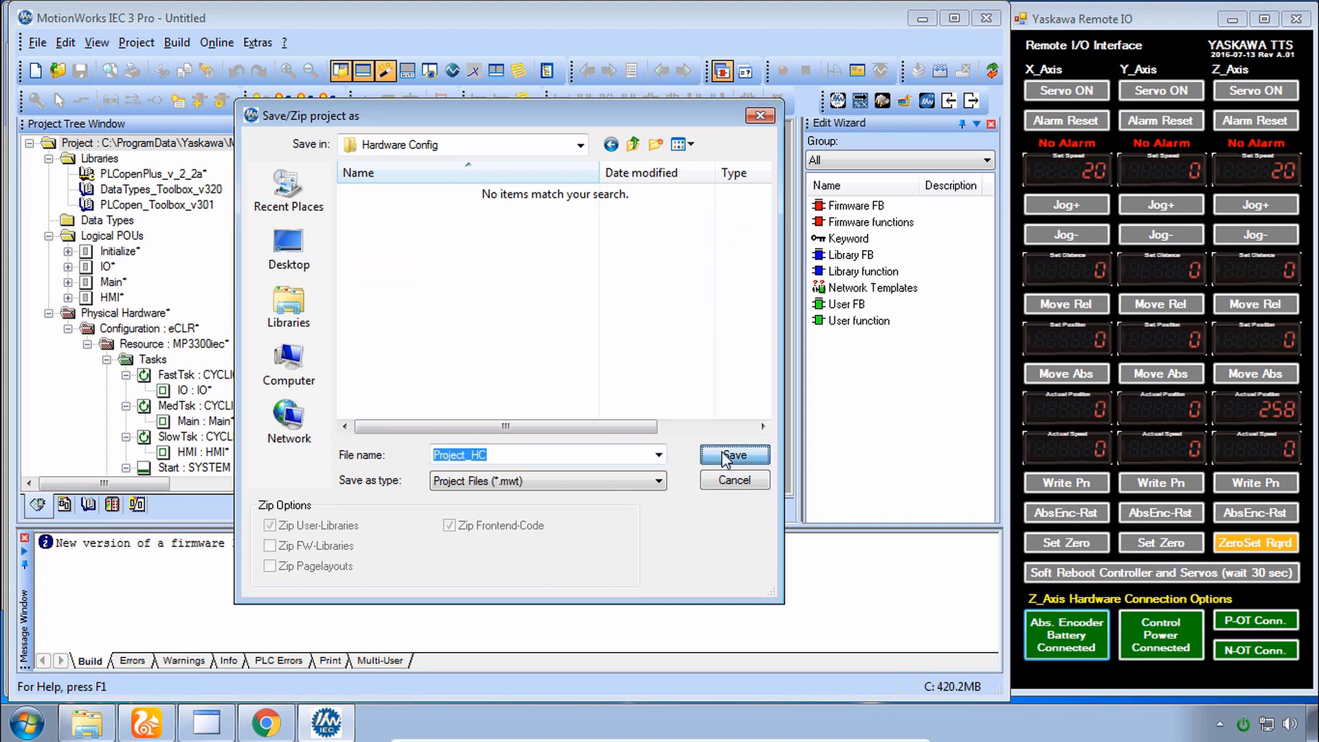
# Open the Hardware Configuration for the project and show the Project_HC root item
pyautogui.click(835, 102)
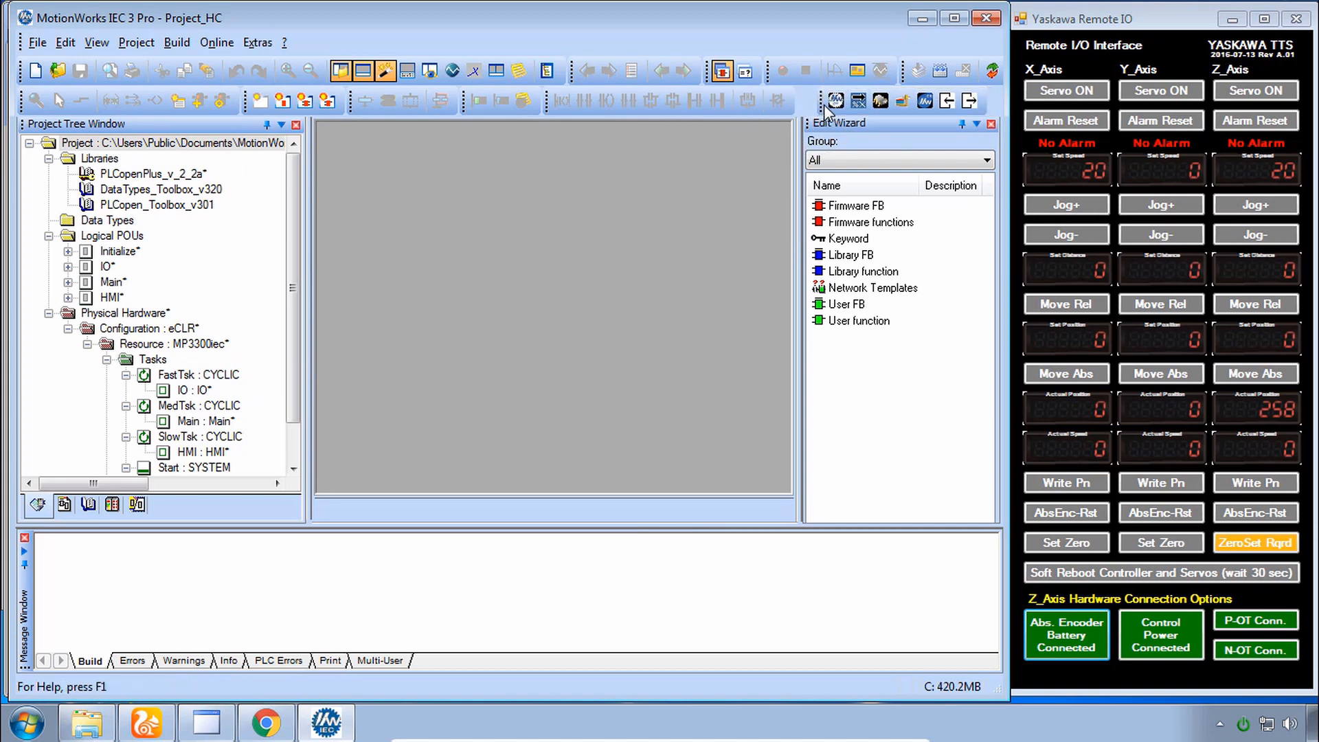
pyautogui.click(836, 102)
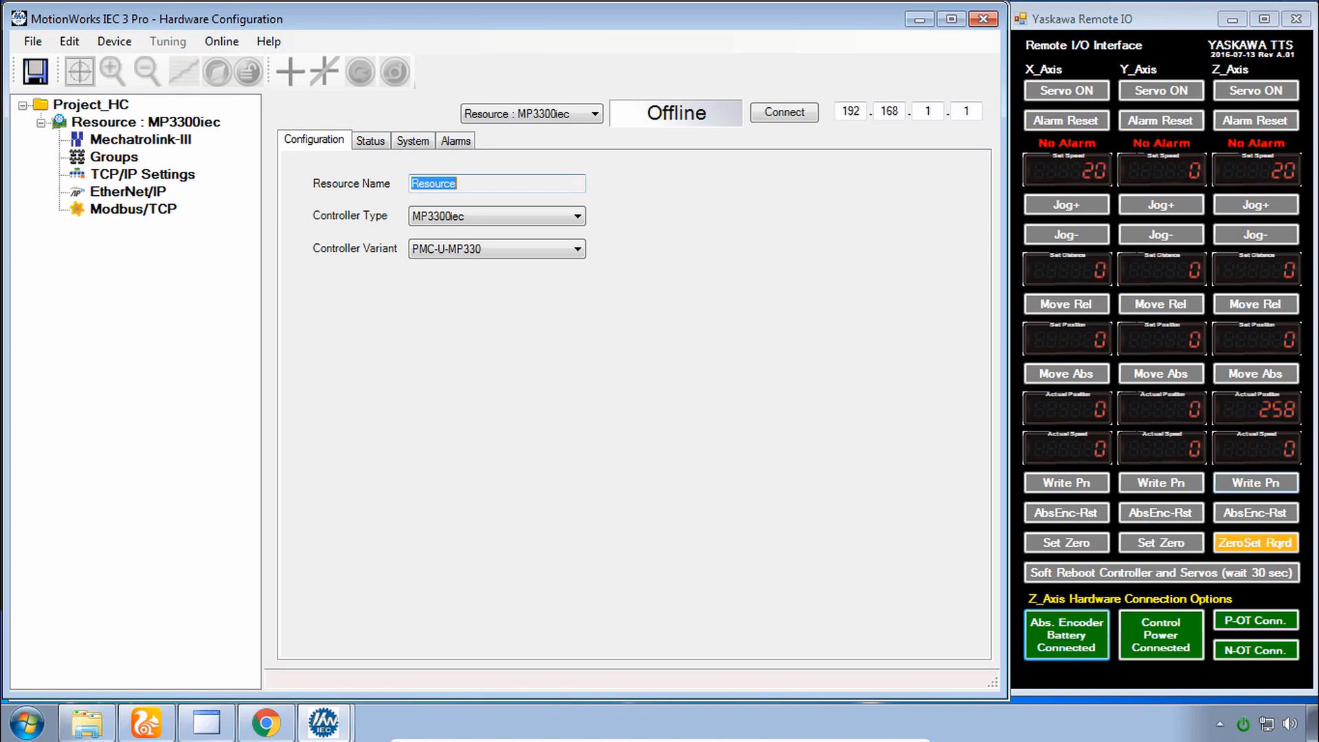
pyautogui.click(90, 107)
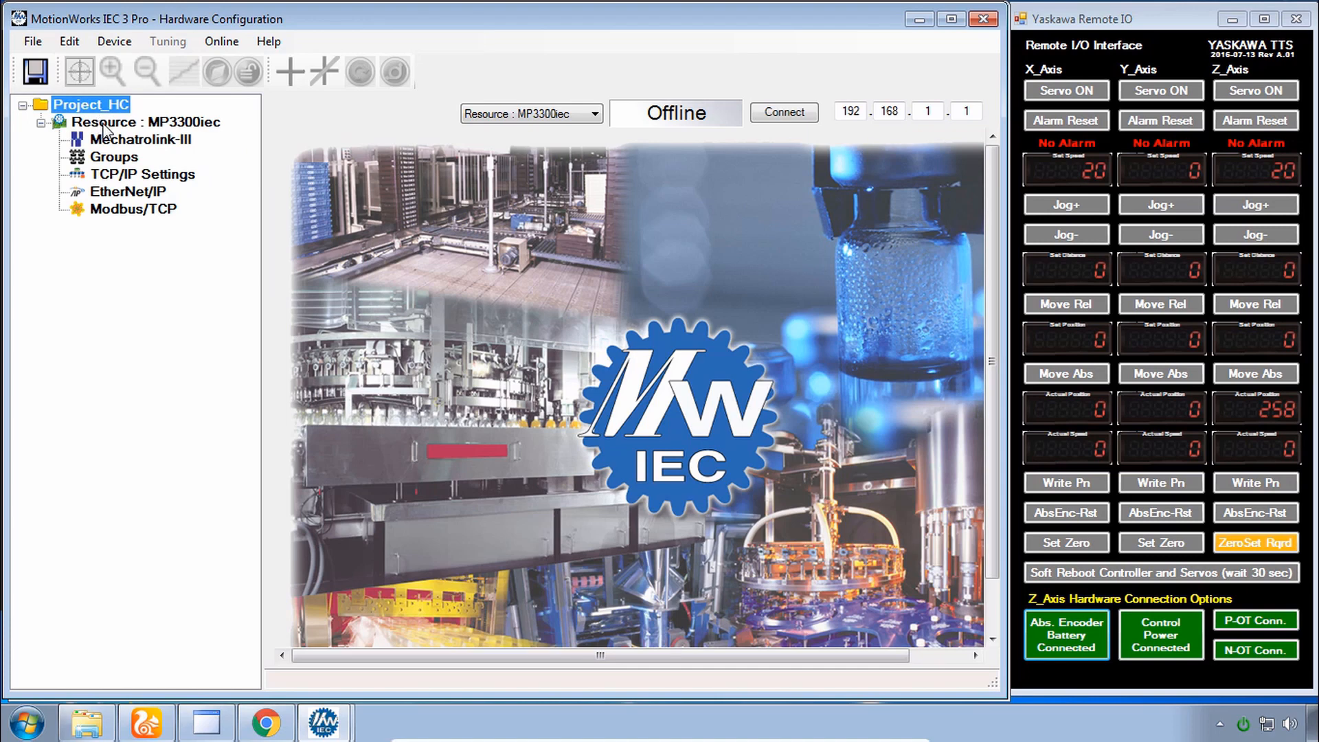
# Review the MP3300iec resource's available controller types and its status, system and alarm information without changing the controller type
pyautogui.click(105, 124)
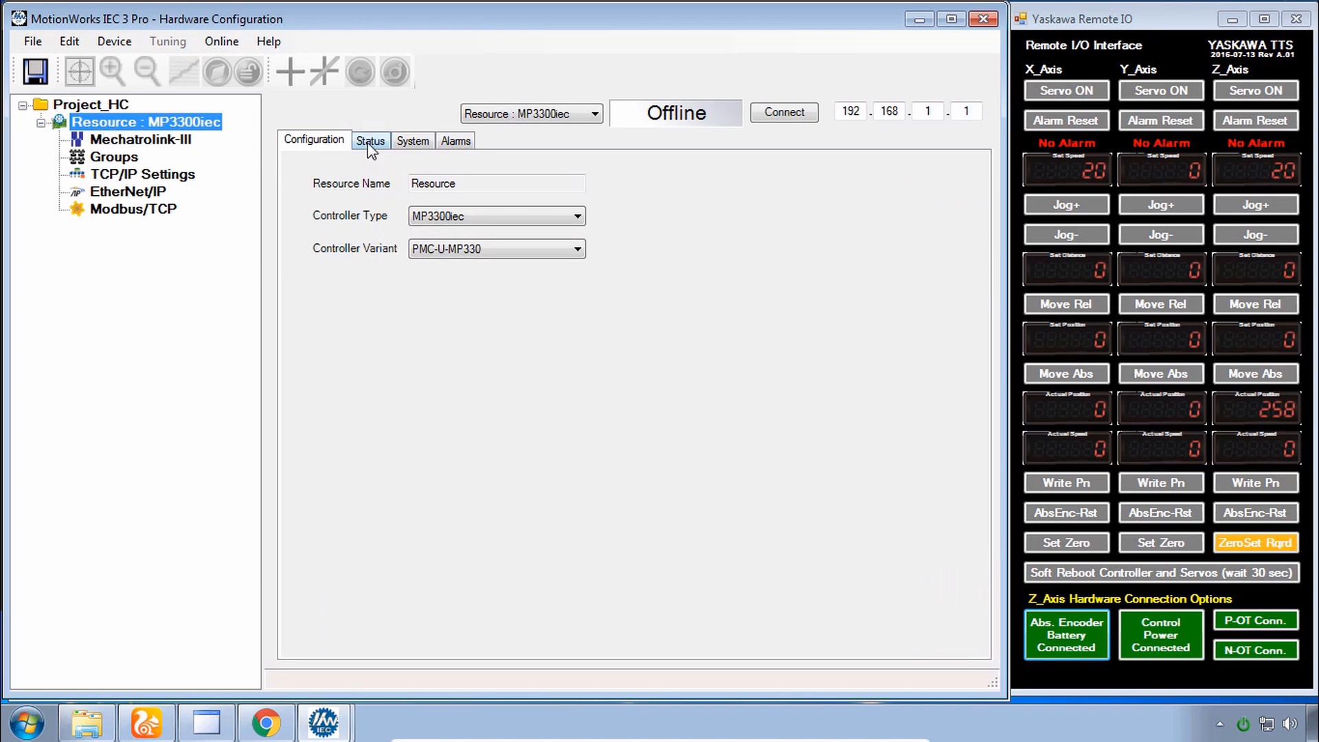
pyautogui.click(564, 220)
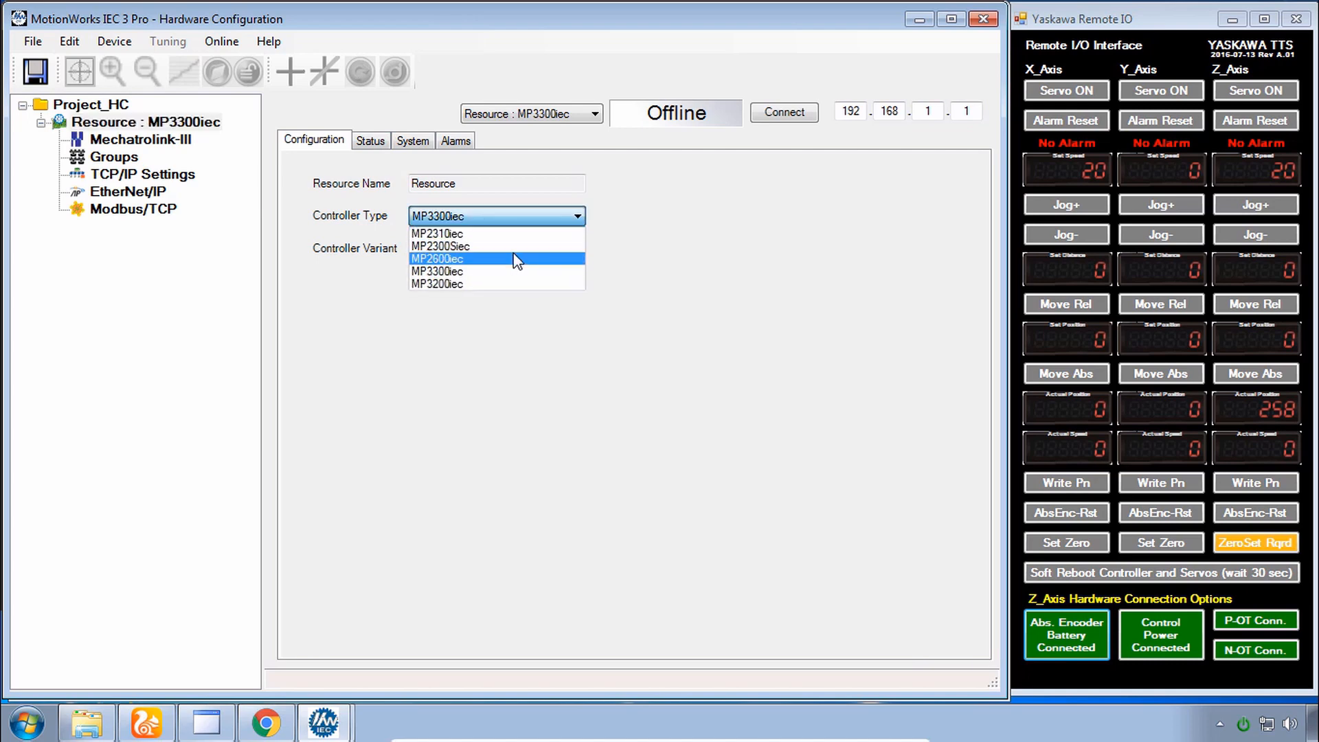
pyautogui.click(520, 337)
pyautogui.click(371, 142)
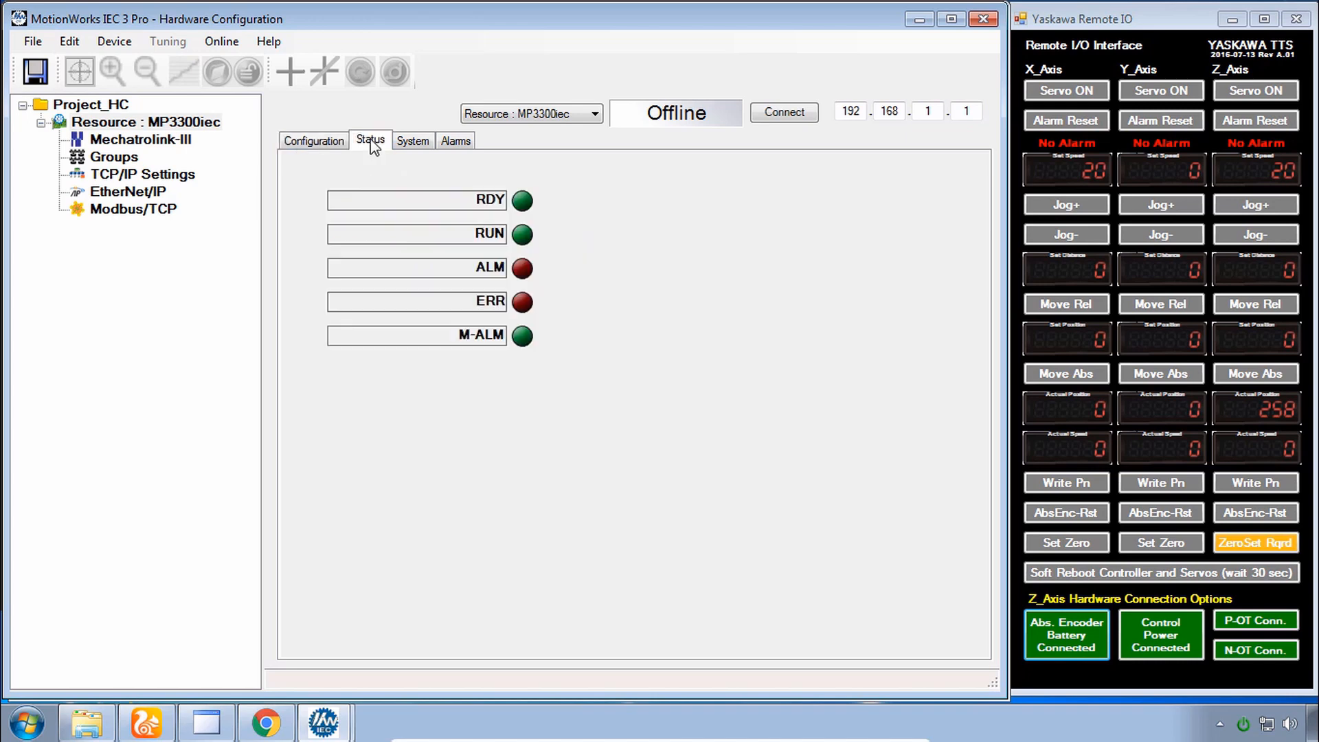
pyautogui.click(412, 142)
pyautogui.click(455, 141)
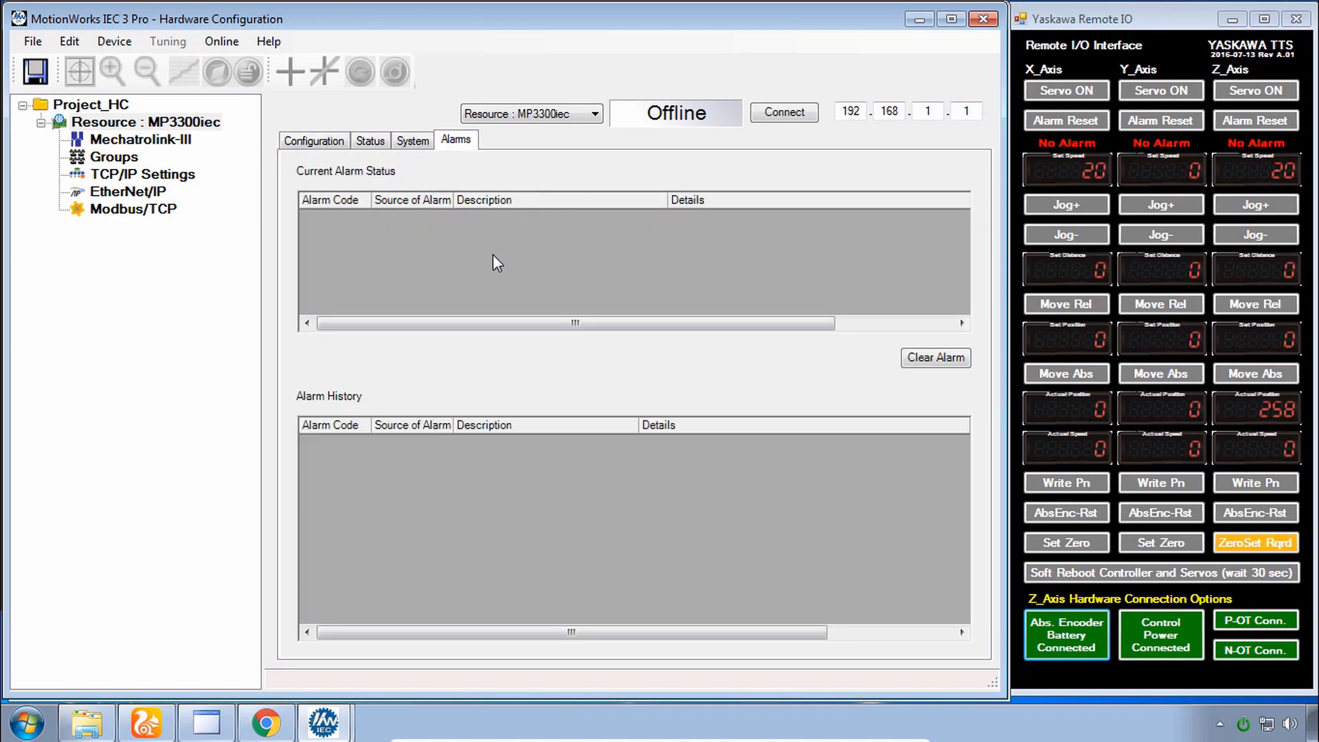
pyautogui.click(195, 122)
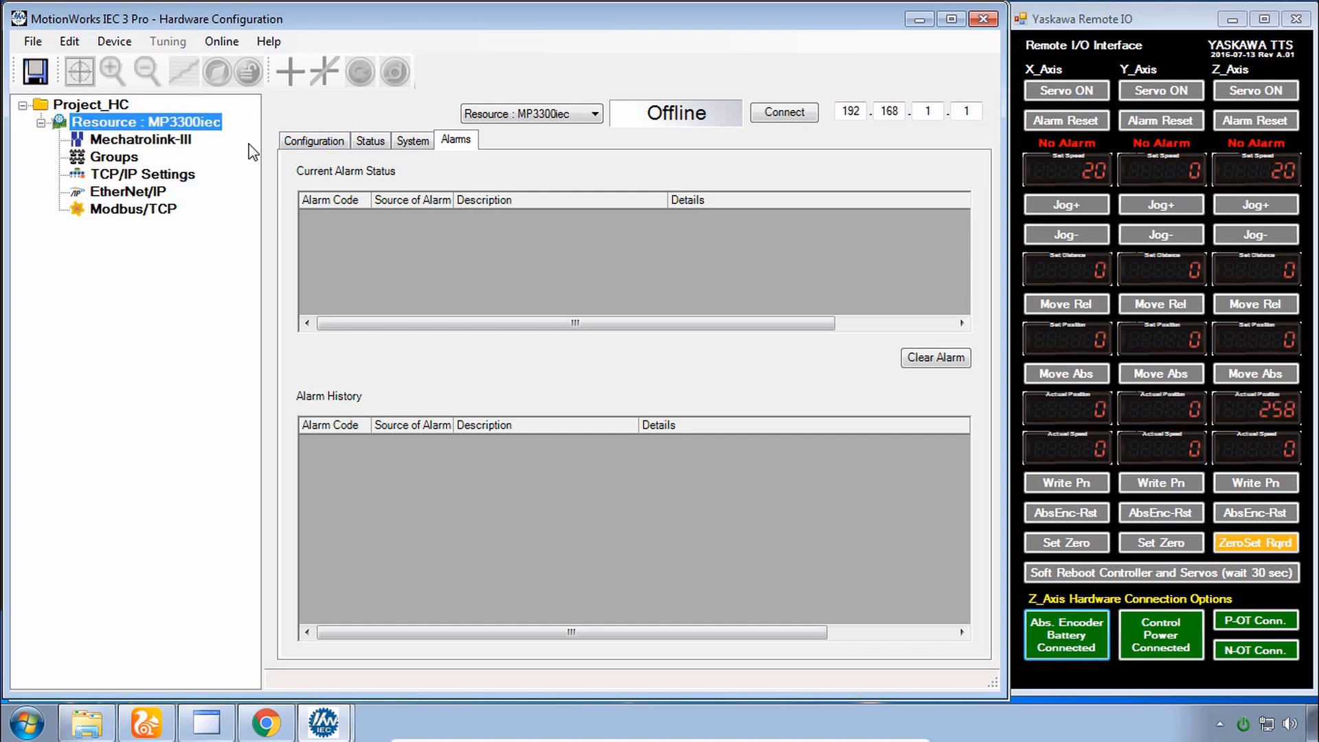
# Review the Mechatrolink-III, Groups and TCP/IP settings of the MP3300iec resource
pyautogui.click(152, 142)
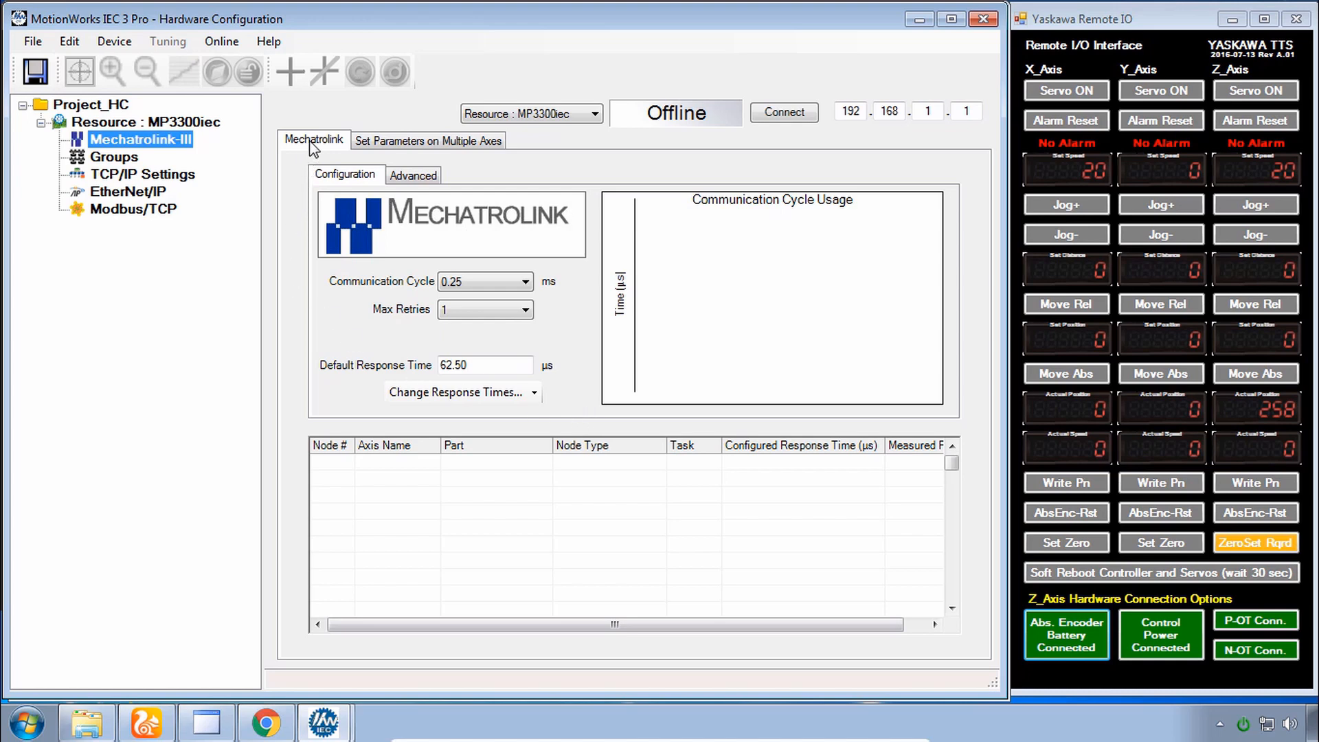
pyautogui.click(116, 157)
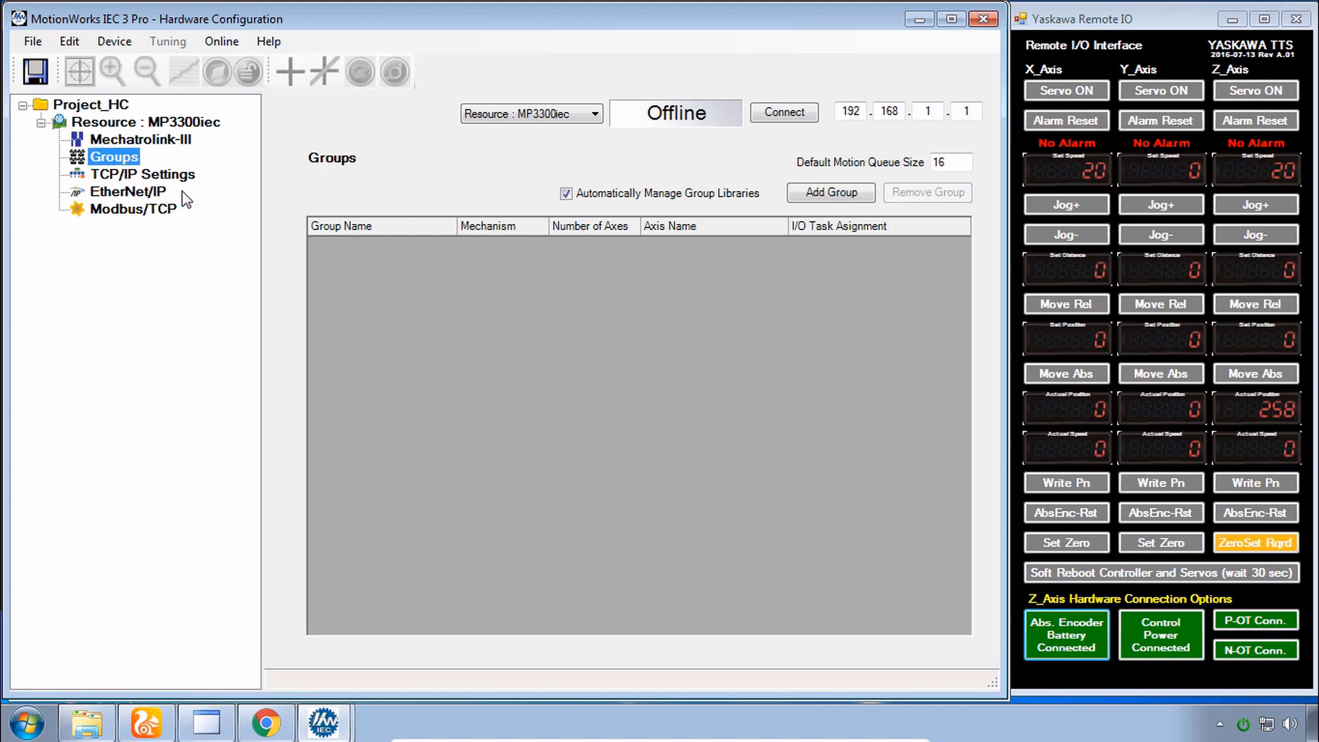
pyautogui.click(158, 176)
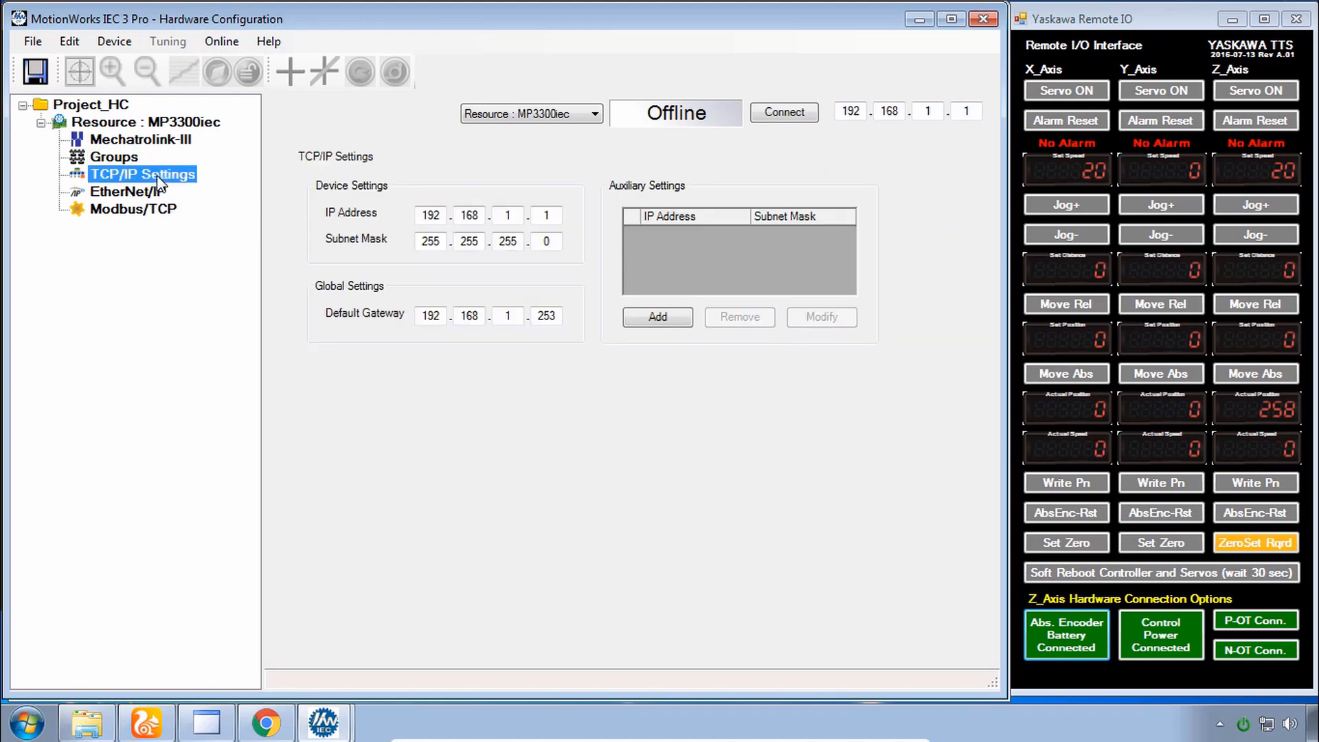
# Switch to the controller's web interface in Chrome and view its Ethernet configuration
pyautogui.click(263, 725)
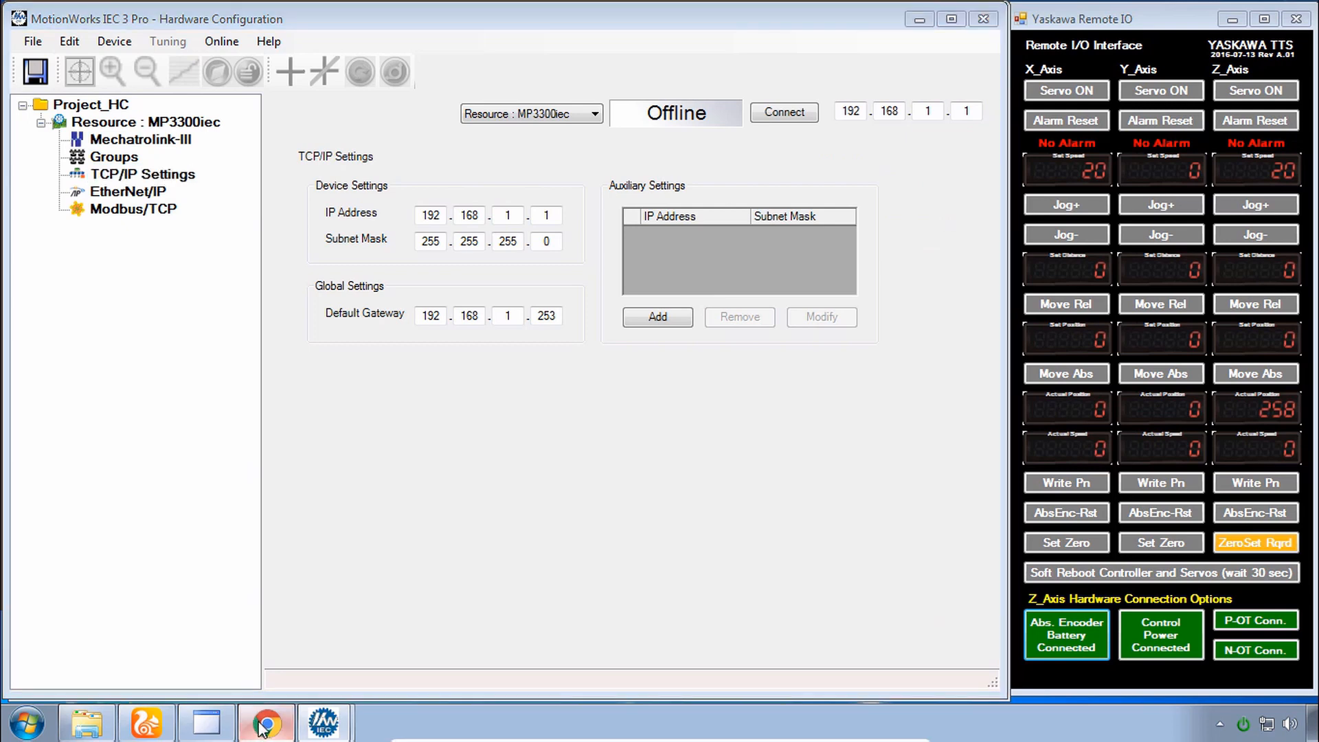
pyautogui.click(464, 110)
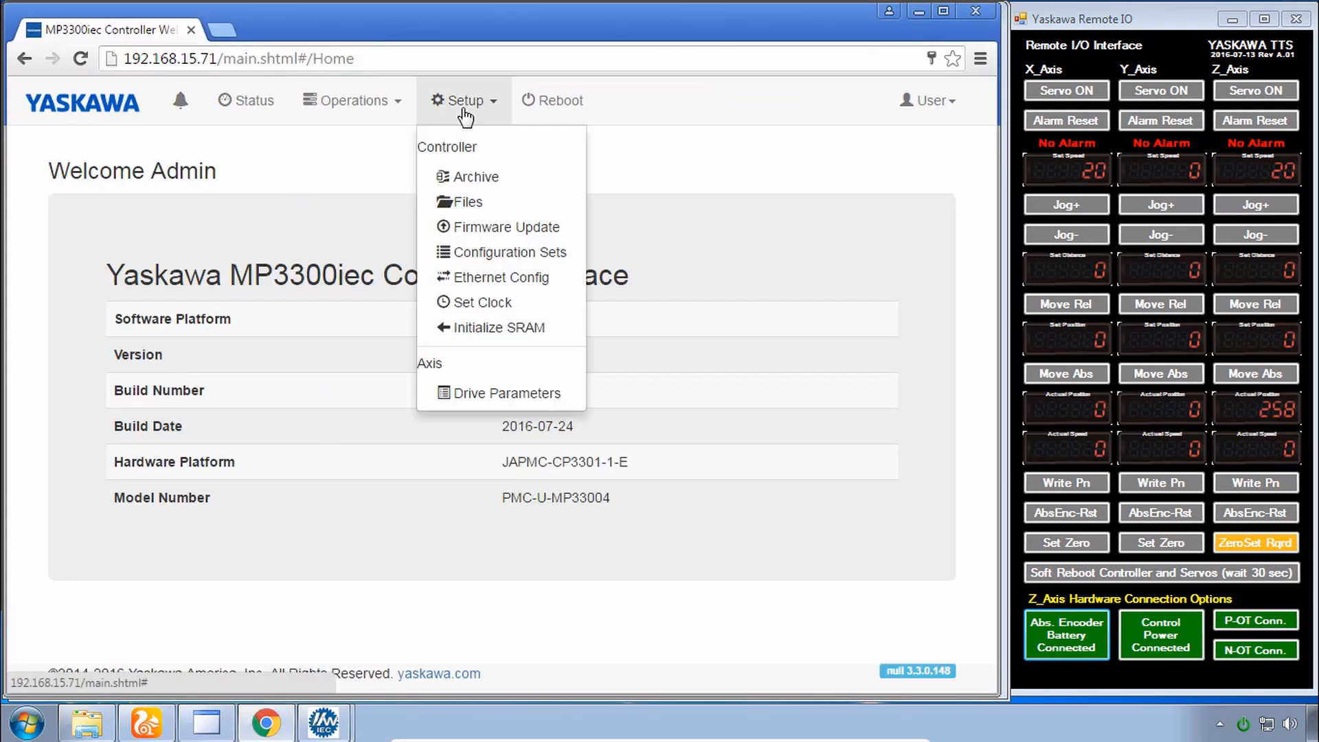
pyautogui.click(477, 277)
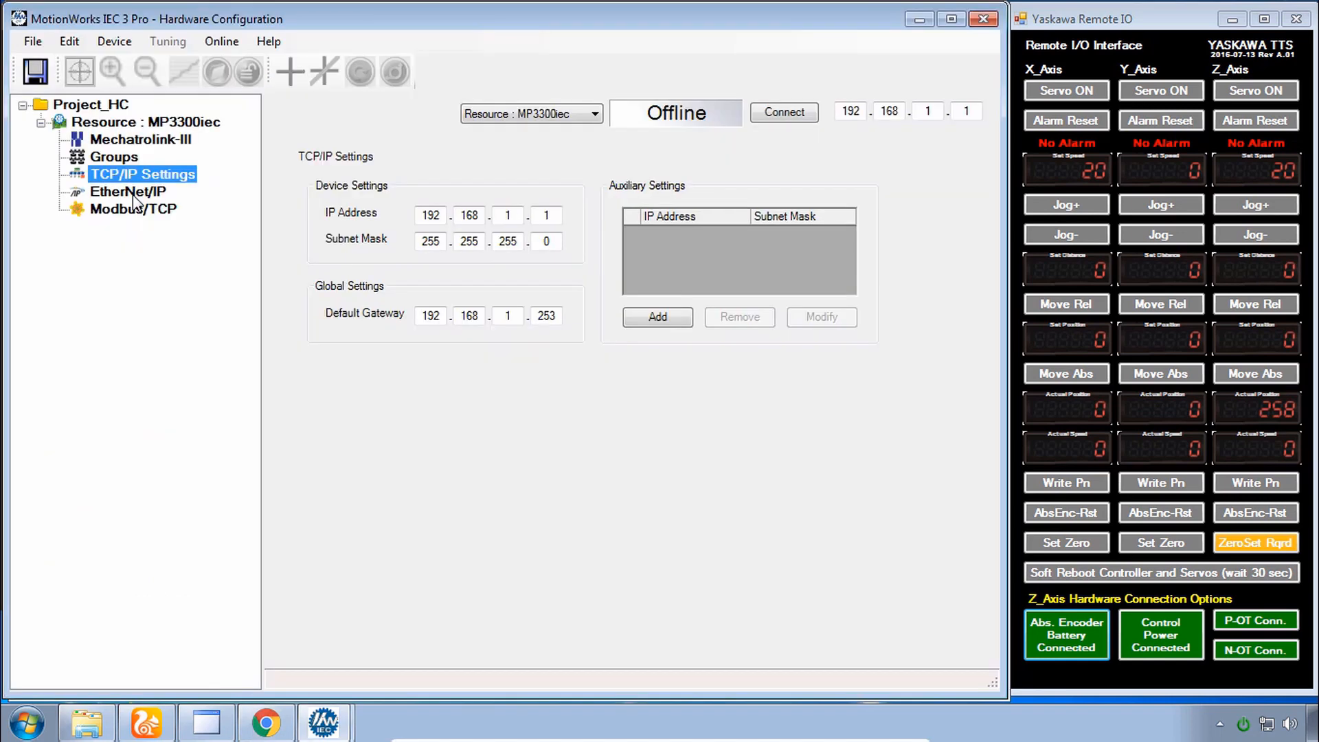
# Review the EtherNet/IP and Modbus/TCP settings in the MotionWorks Hardware Configuration
pyautogui.click(133, 194)
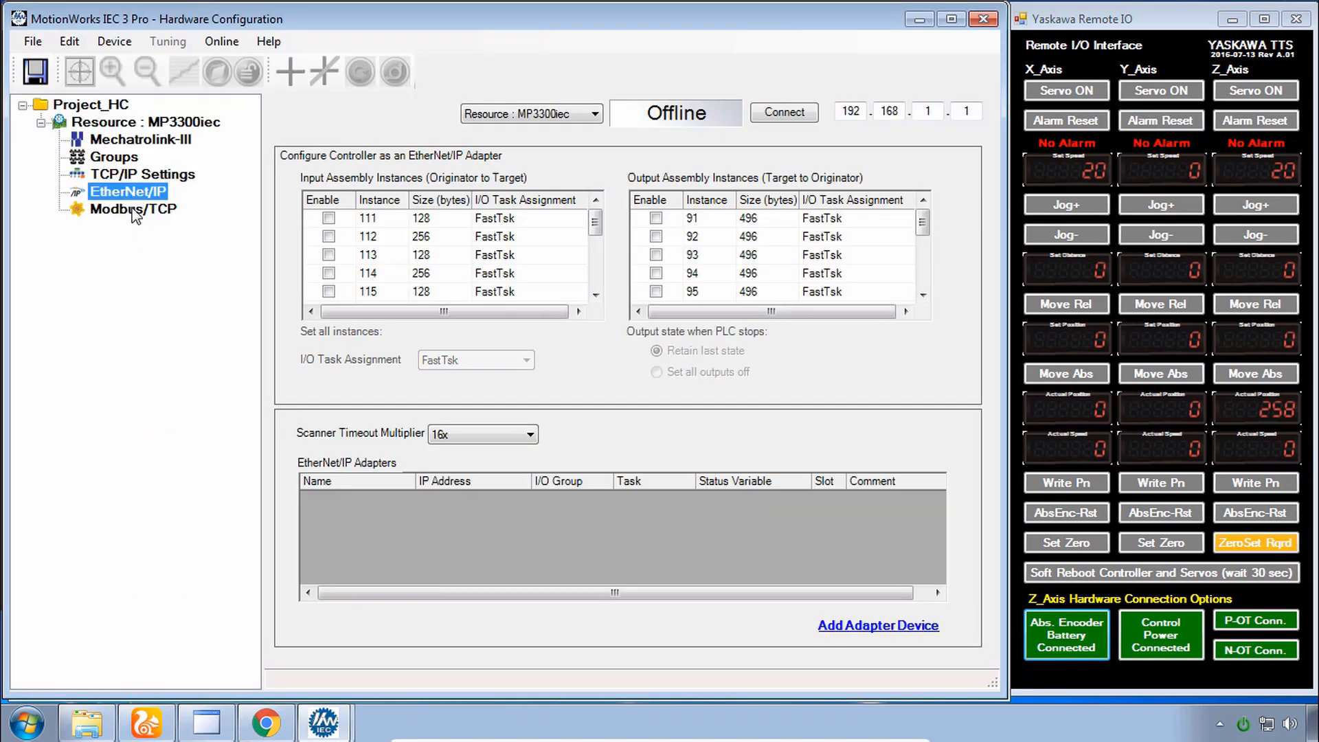
pyautogui.click(135, 211)
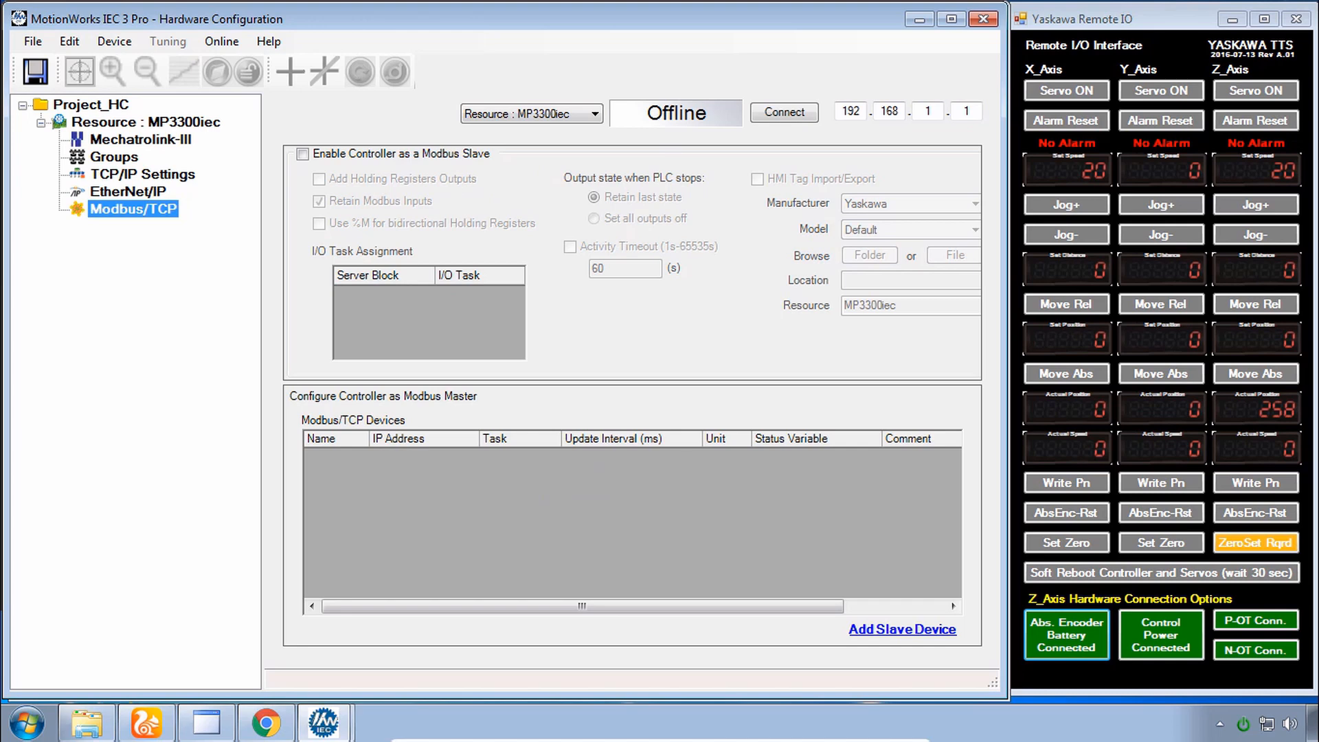
# Check the controller's address in the web interface, set the TCP/IP device IP address to 192.168.15.71, and save the configuration
pyautogui.click(277, 725)
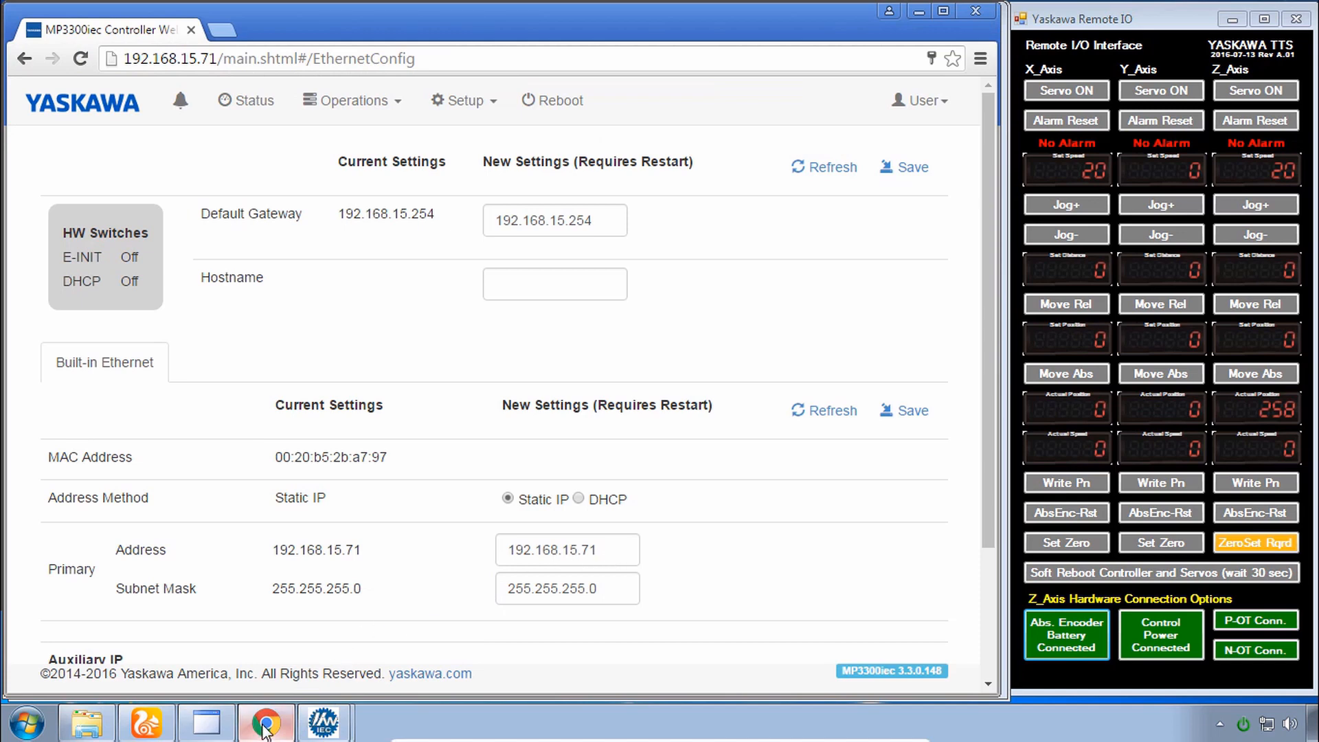
pyautogui.click(323, 723)
pyautogui.click(150, 176)
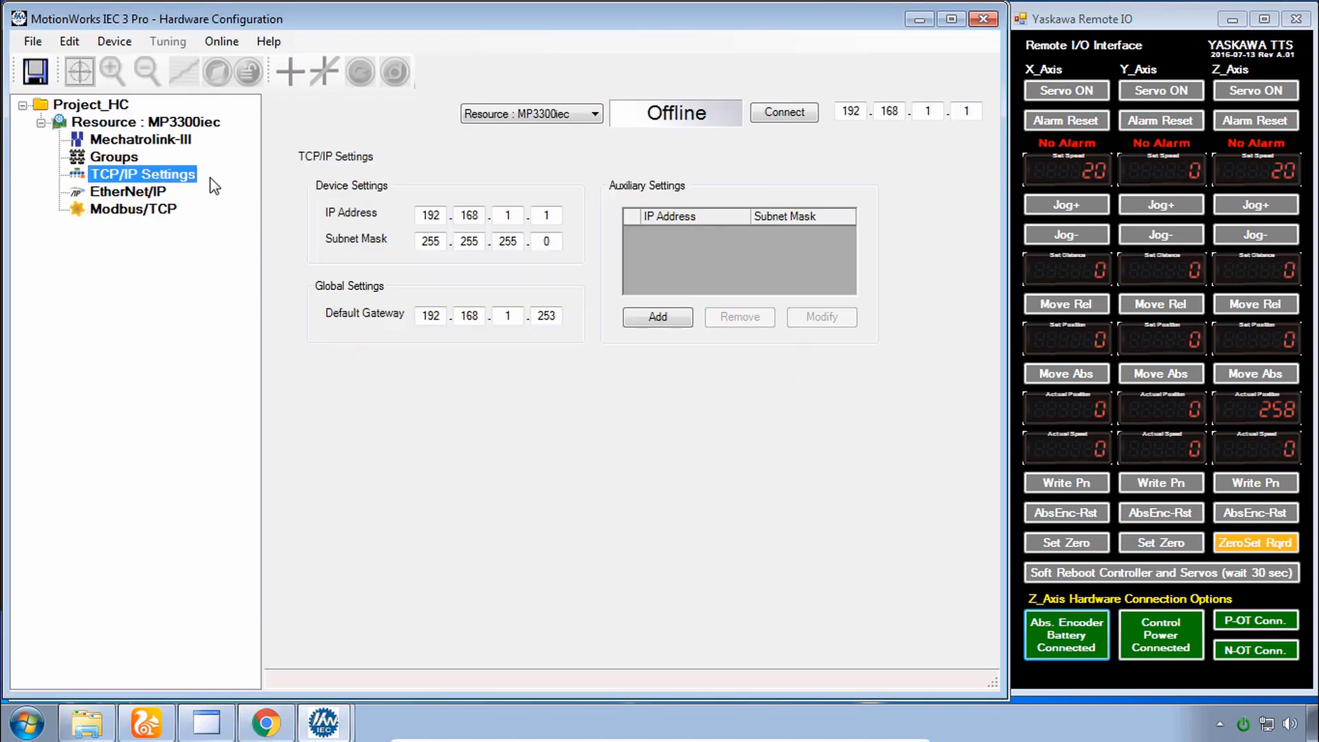
pyautogui.click(519, 216)
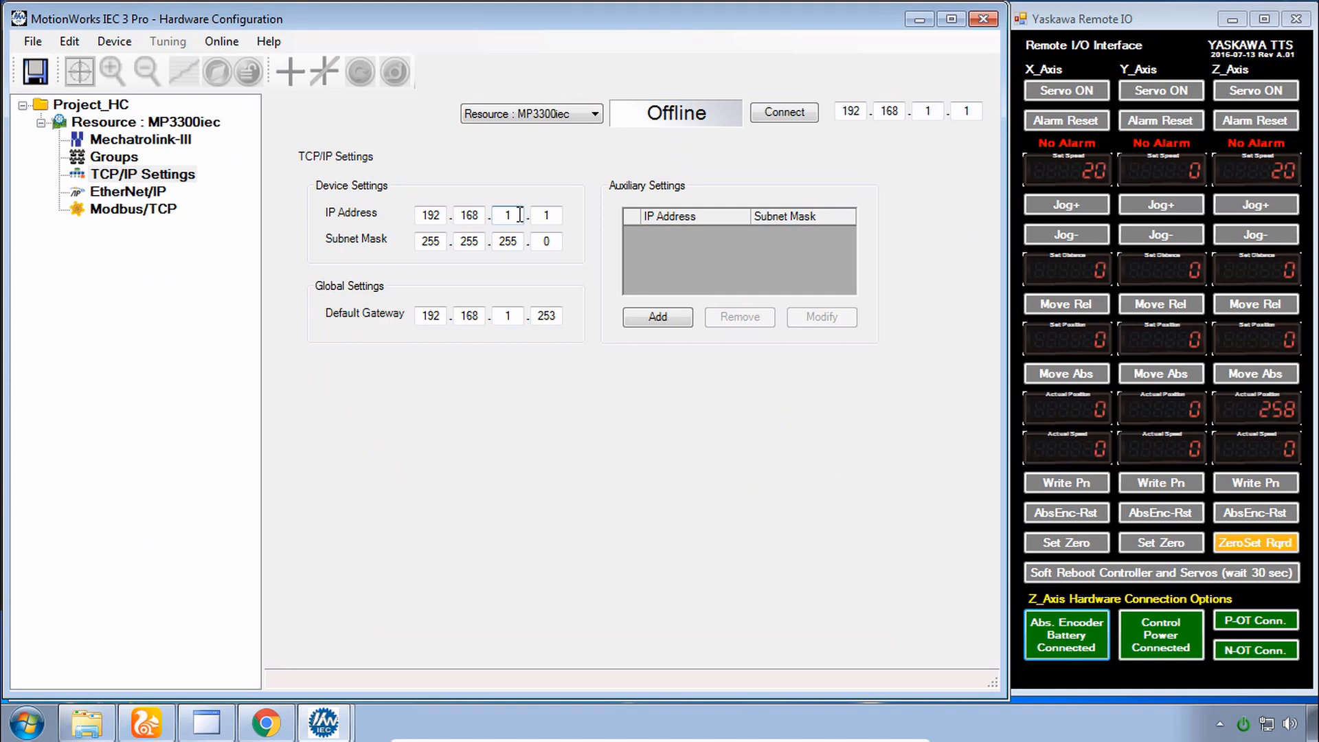
pyautogui.write('5')
pyautogui.click(539, 215)
pyautogui.write('7')
pyautogui.click(36, 73)
# Close and reopen the Hardware Configuration, and show the MP3300iec resource's configuration
pyautogui.click(984, 19)
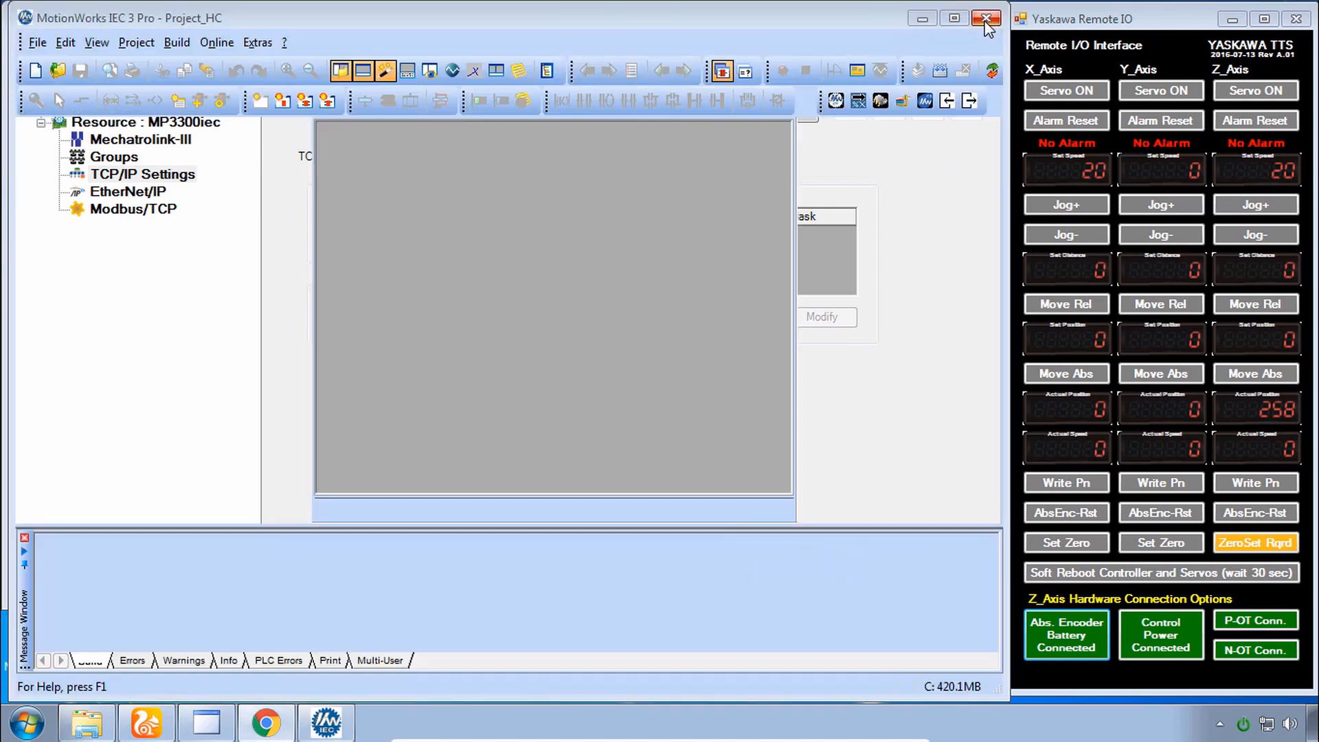
pyautogui.click(835, 101)
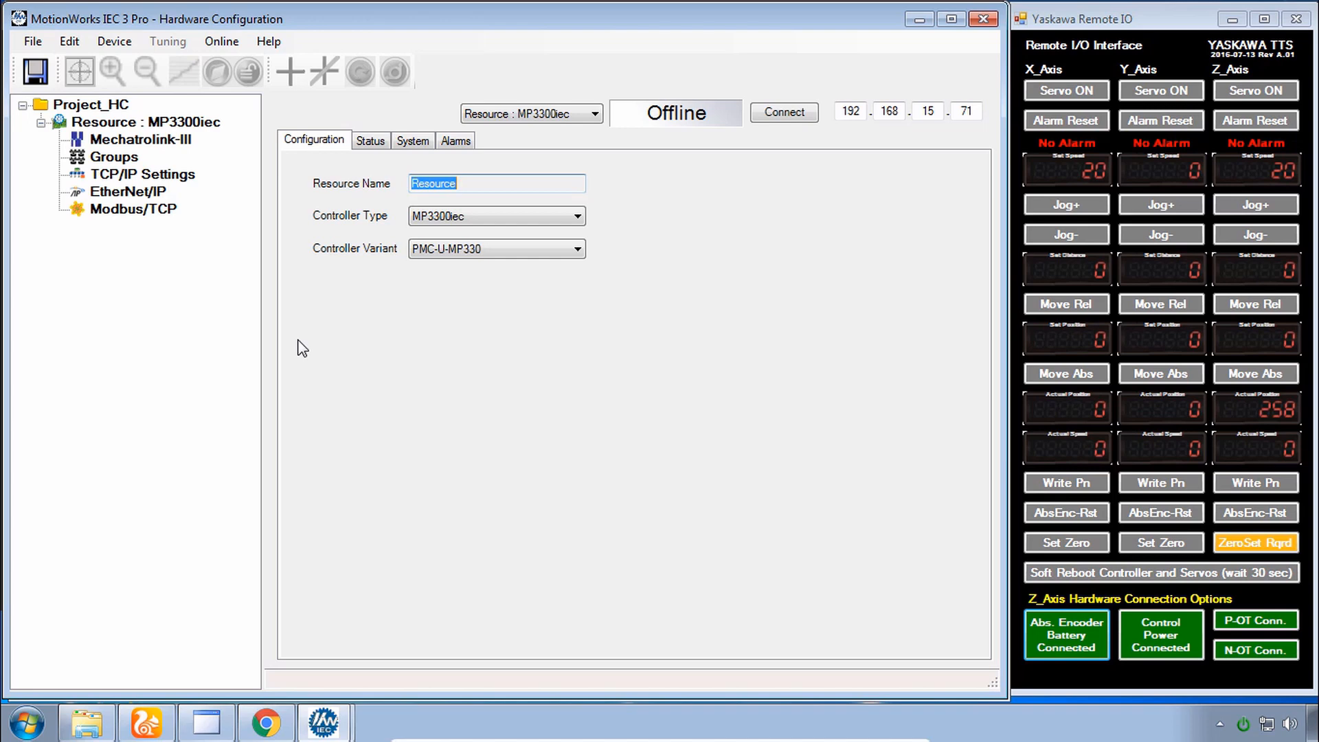
pyautogui.click(103, 124)
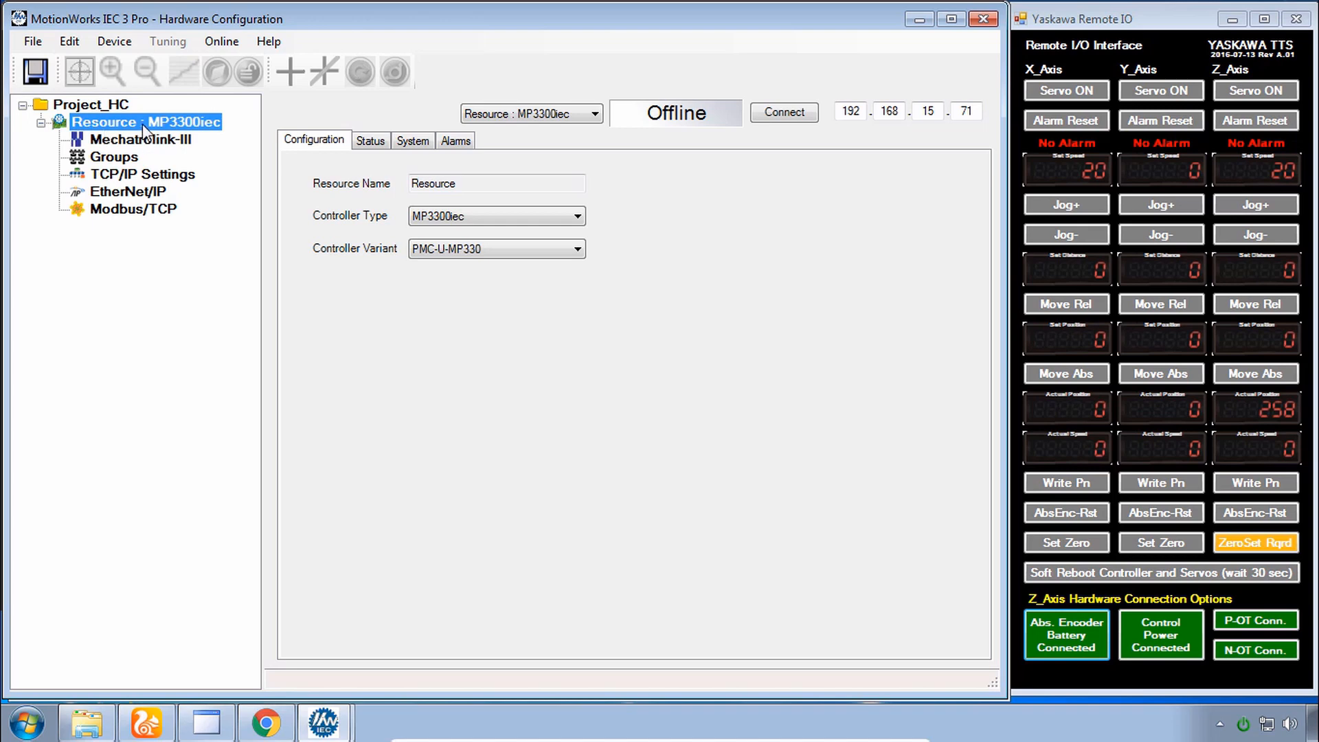
# Add the 3 Slot Base, DC (JEPMC-BU3303-E) as an option base to the MP3300iec resource
pyautogui.rightClick(143, 123)
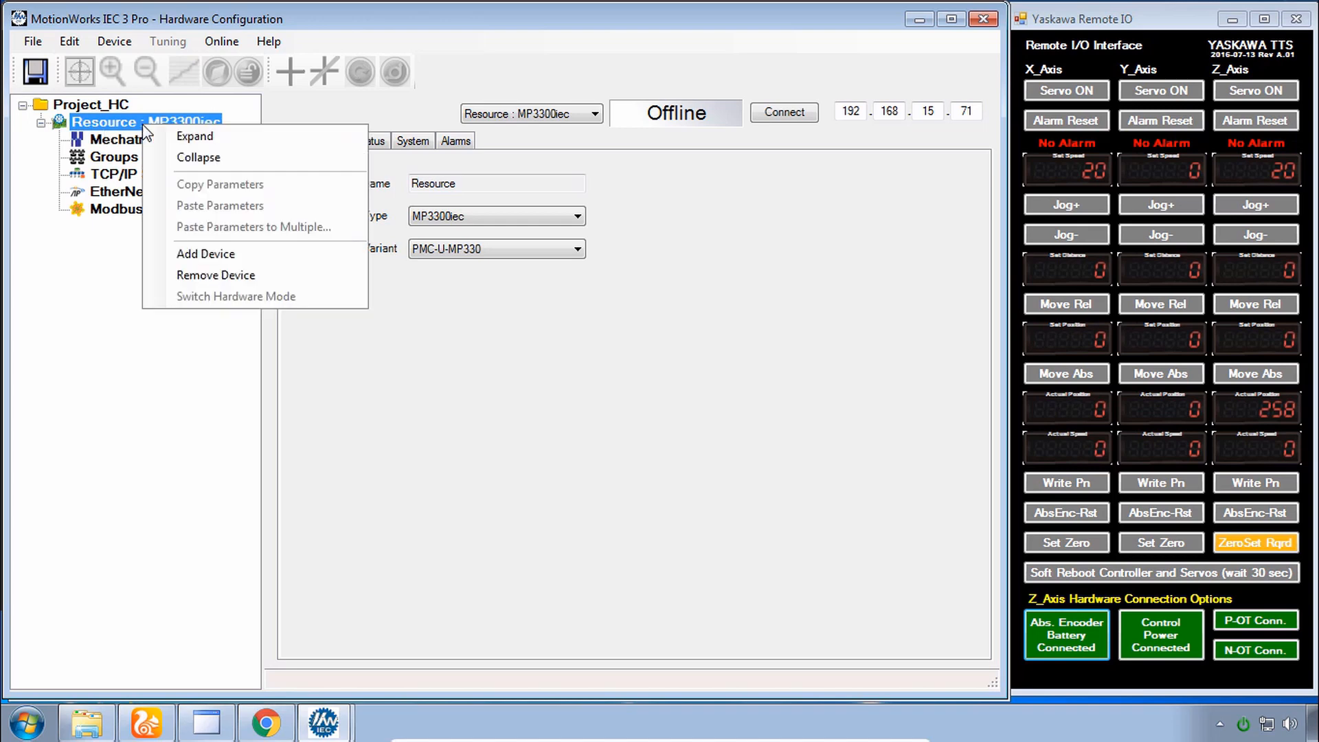
pyautogui.click(216, 255)
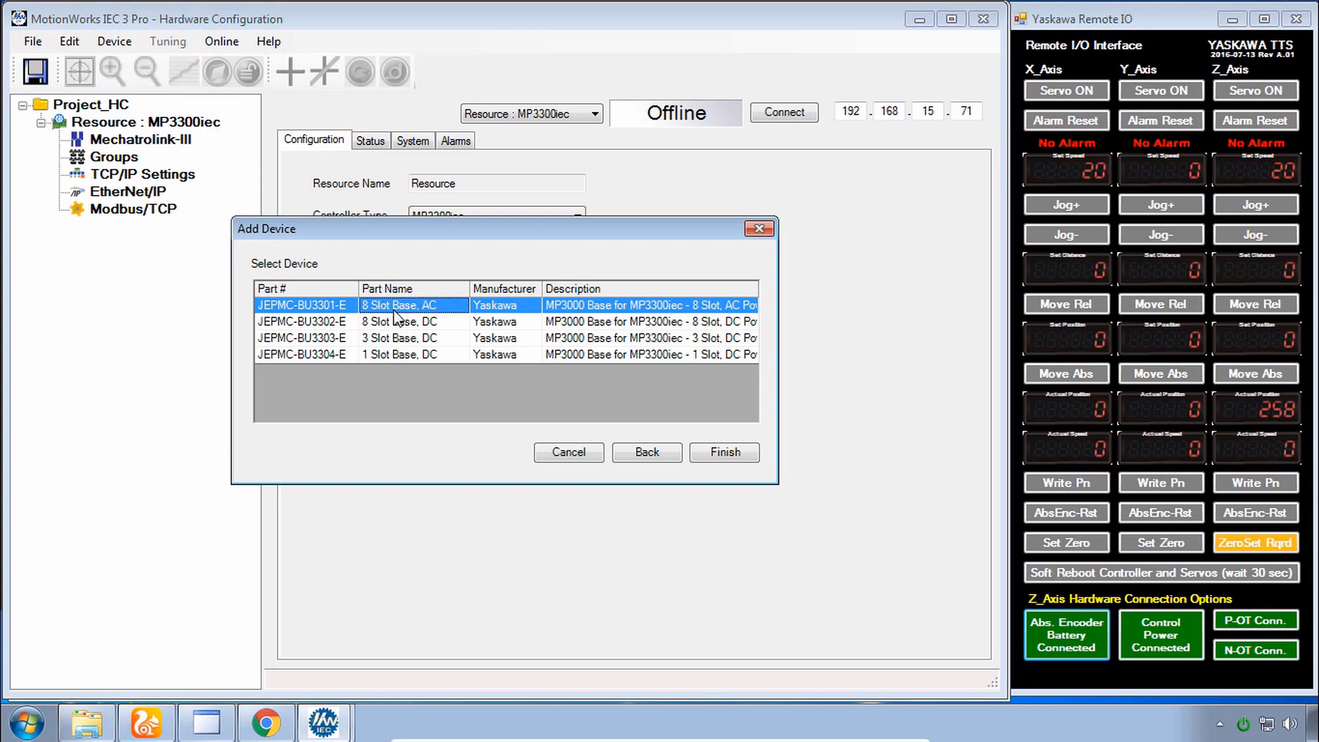
pyautogui.click(397, 337)
pyautogui.click(388, 354)
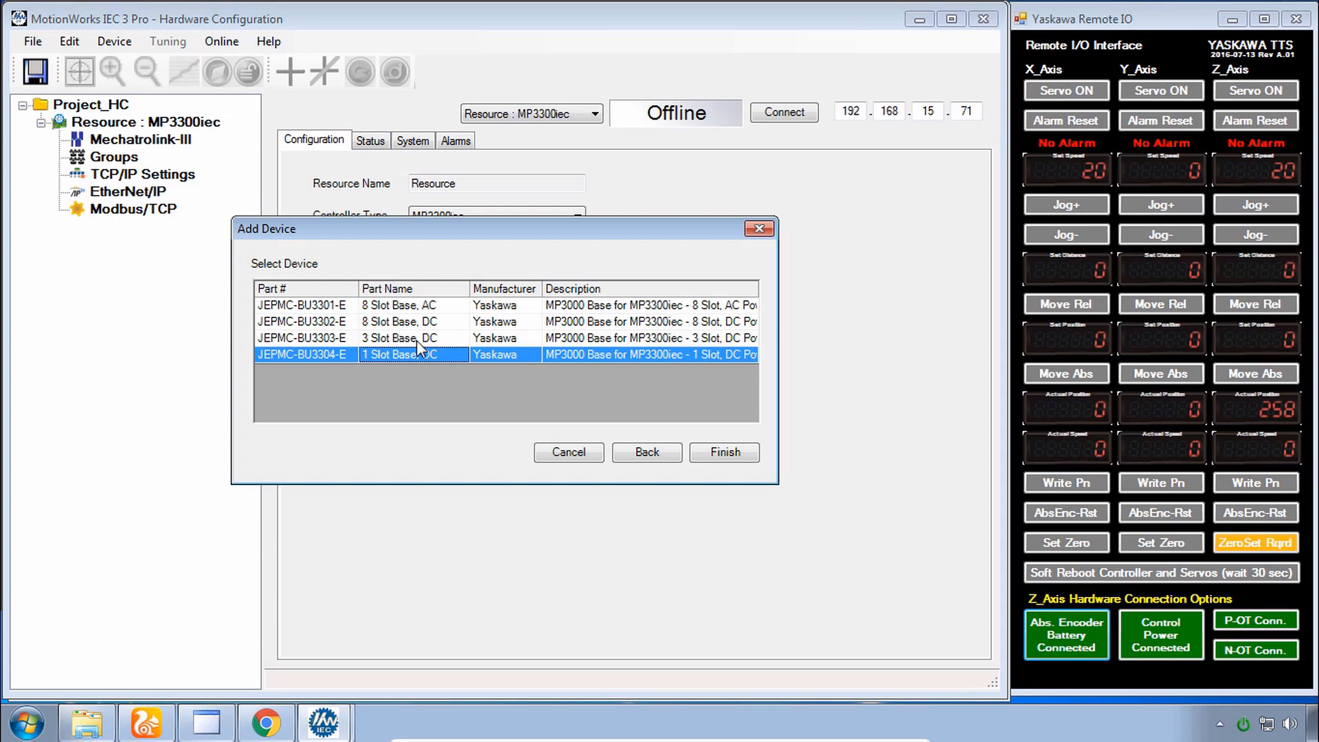
pyautogui.click(416, 340)
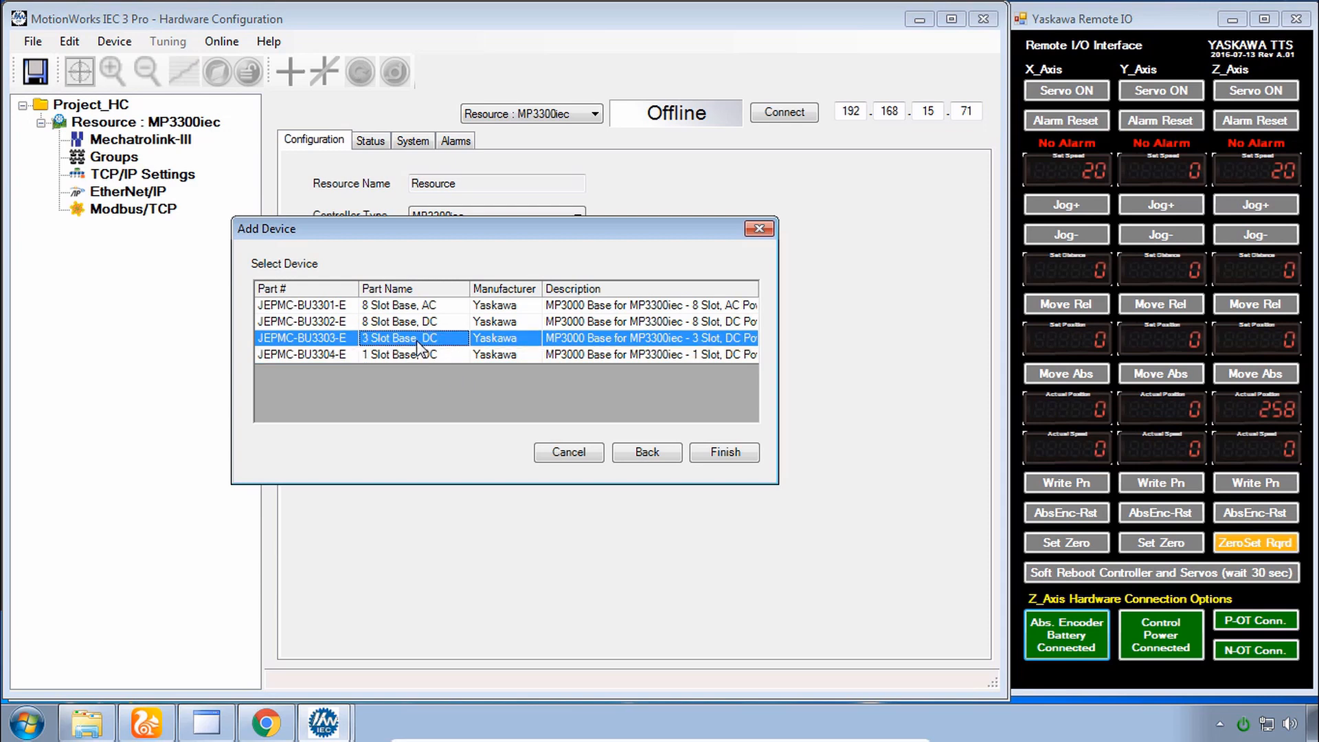
pyautogui.click(726, 452)
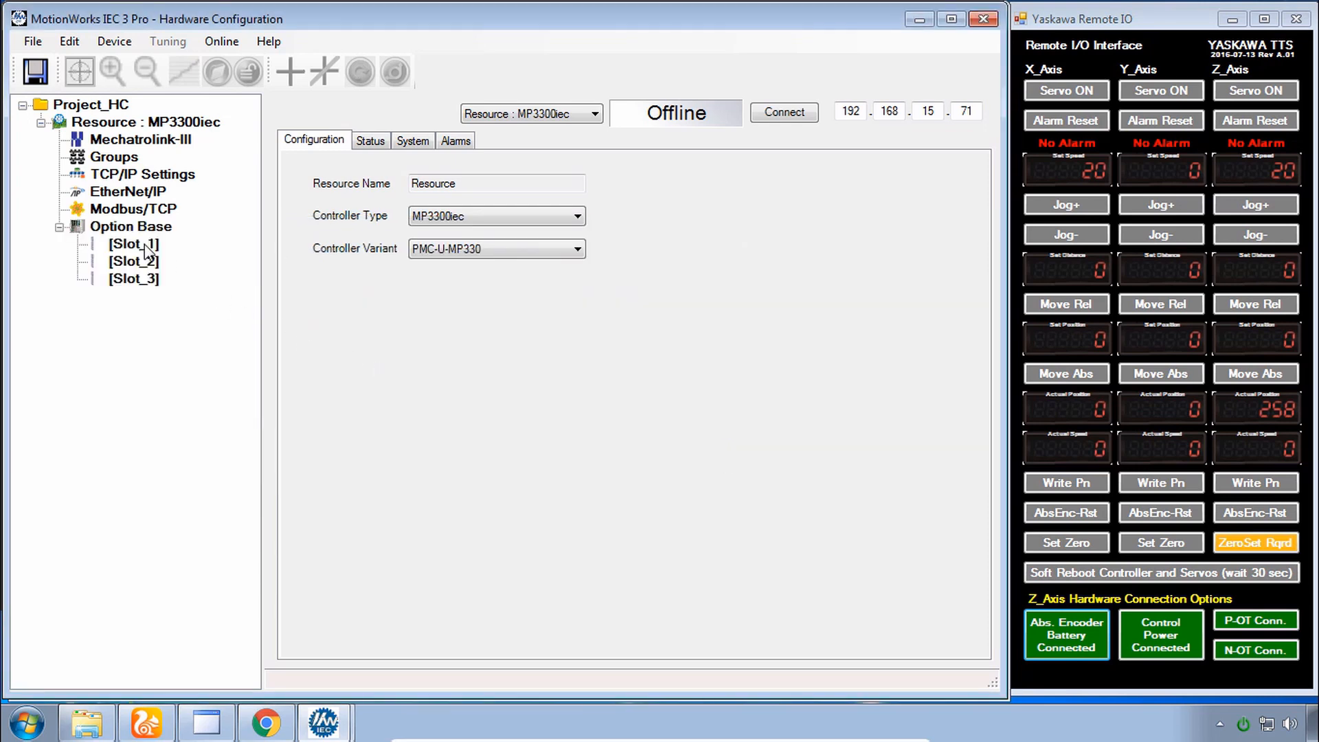
# Add the LIO-01 sinking I/O module (JAPMC-IO2300) to Slot_1 of the option base, assigned to FastTsk (8 ms)
pyautogui.click(110, 230)
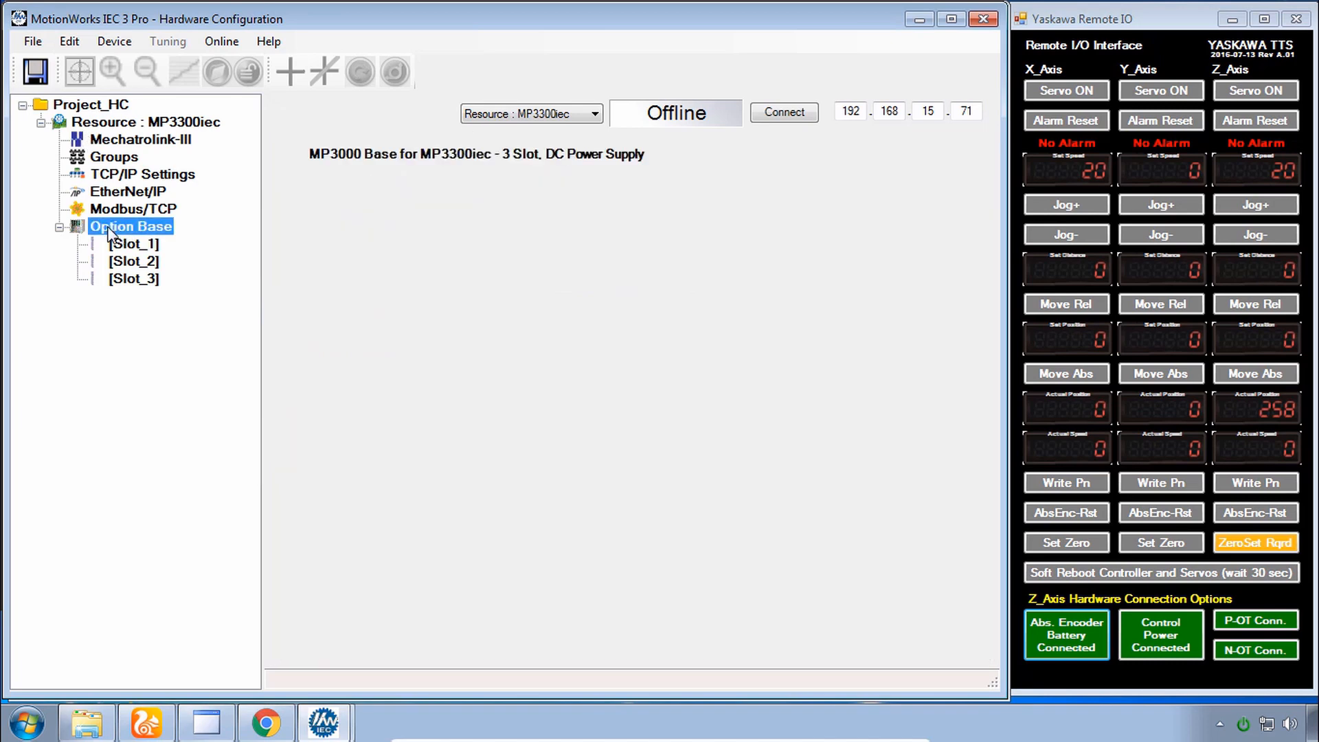
pyautogui.click(125, 246)
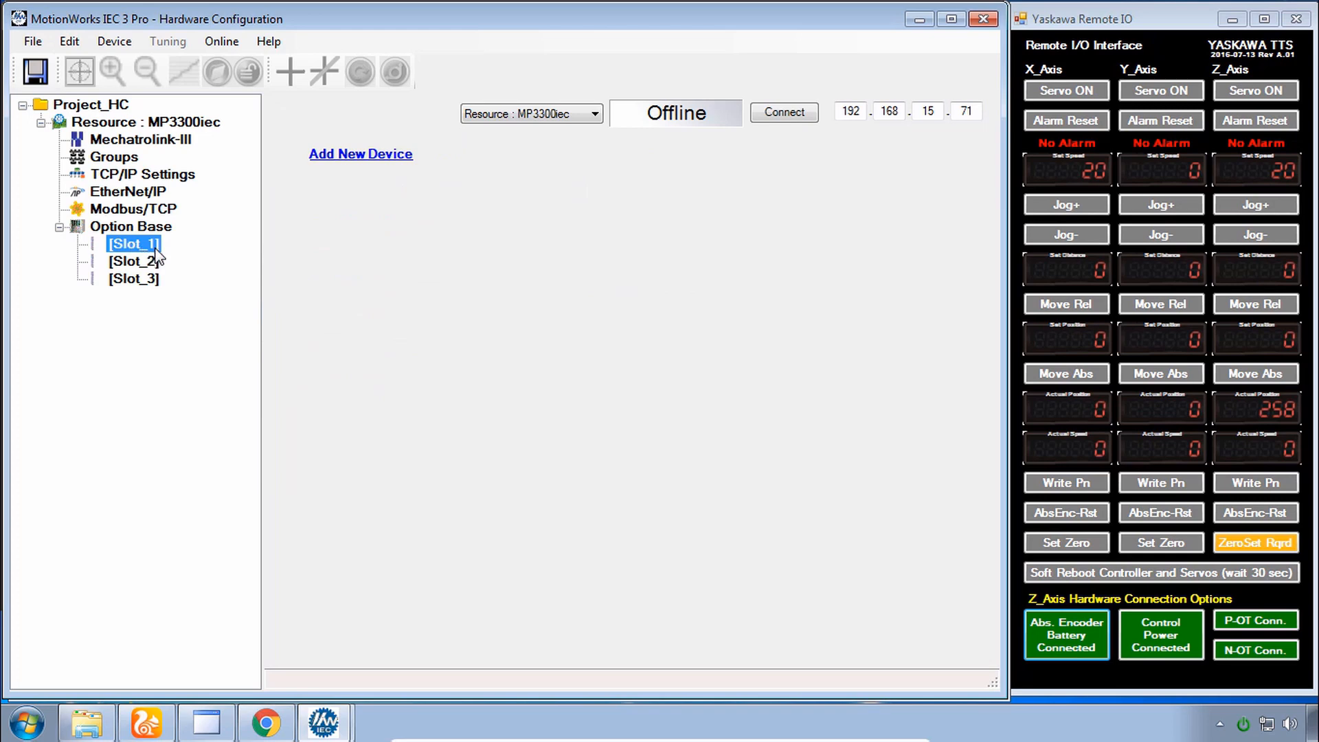
pyautogui.rightClick(154, 246)
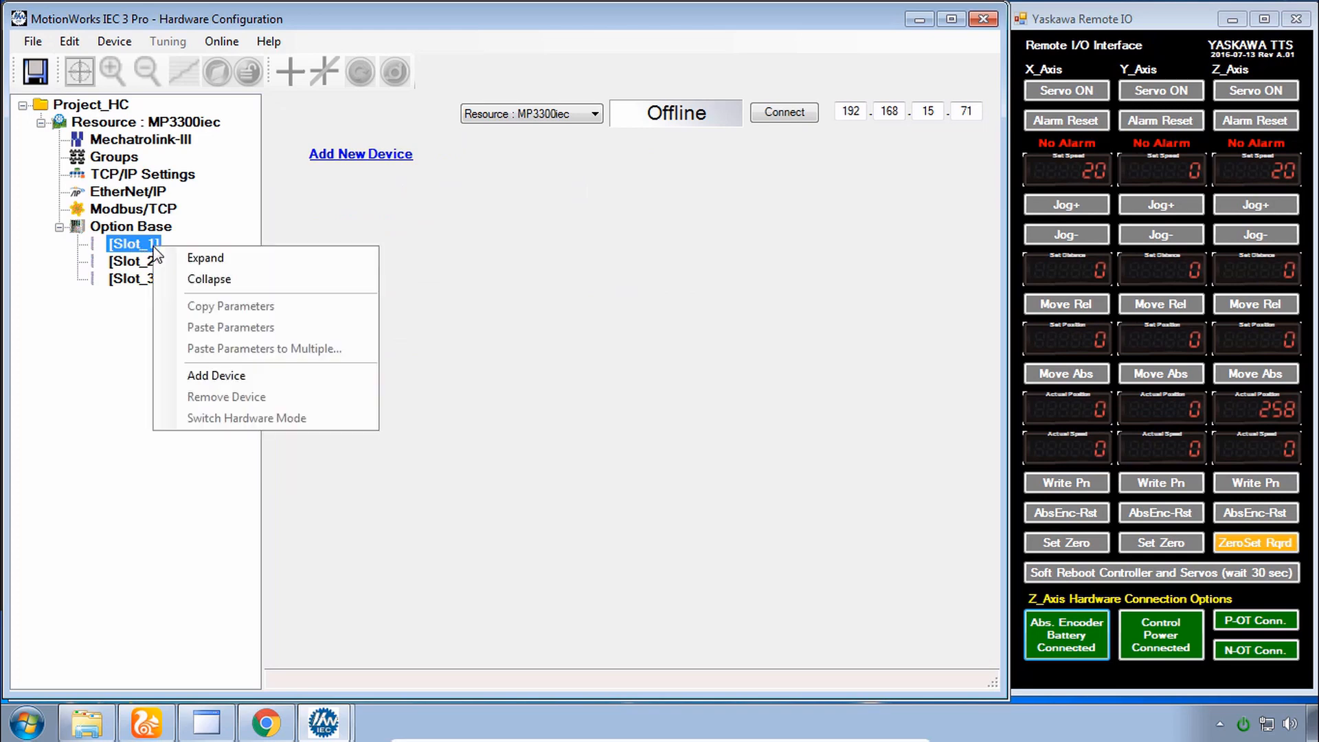
pyautogui.click(237, 378)
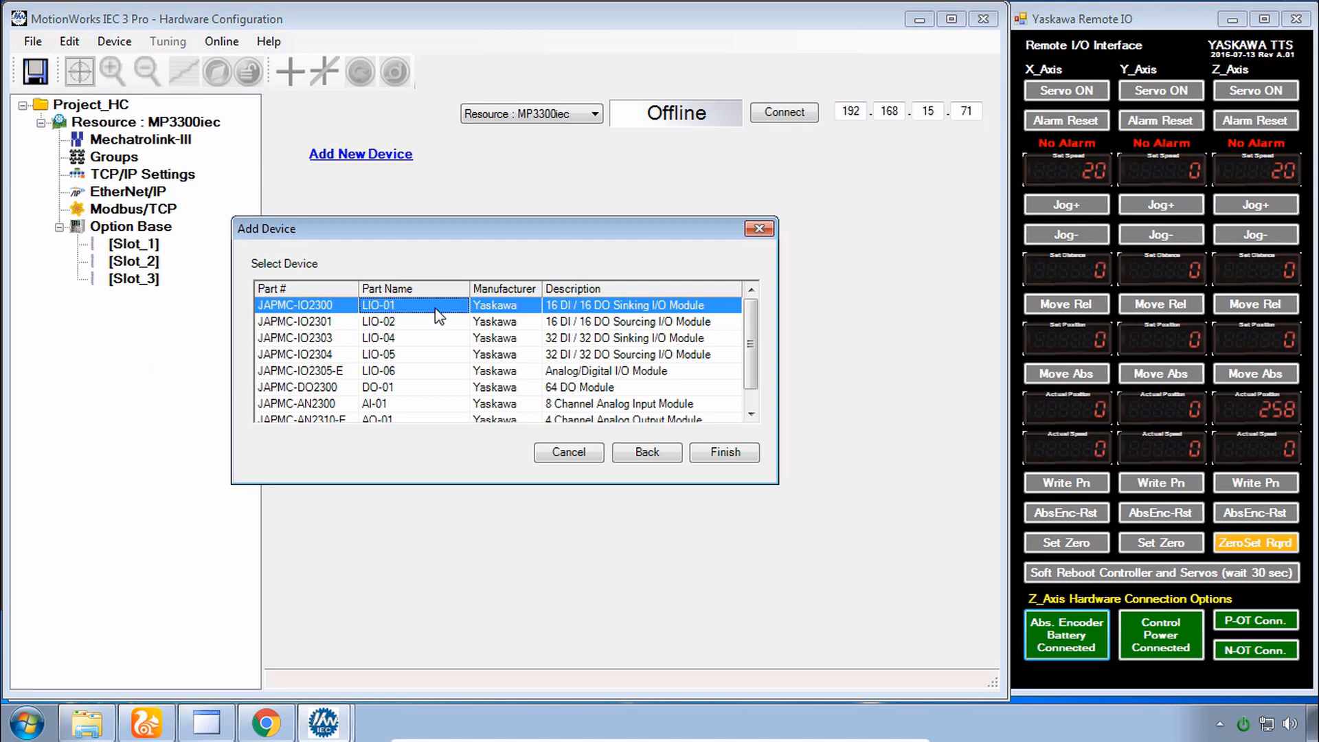
pyautogui.click(729, 454)
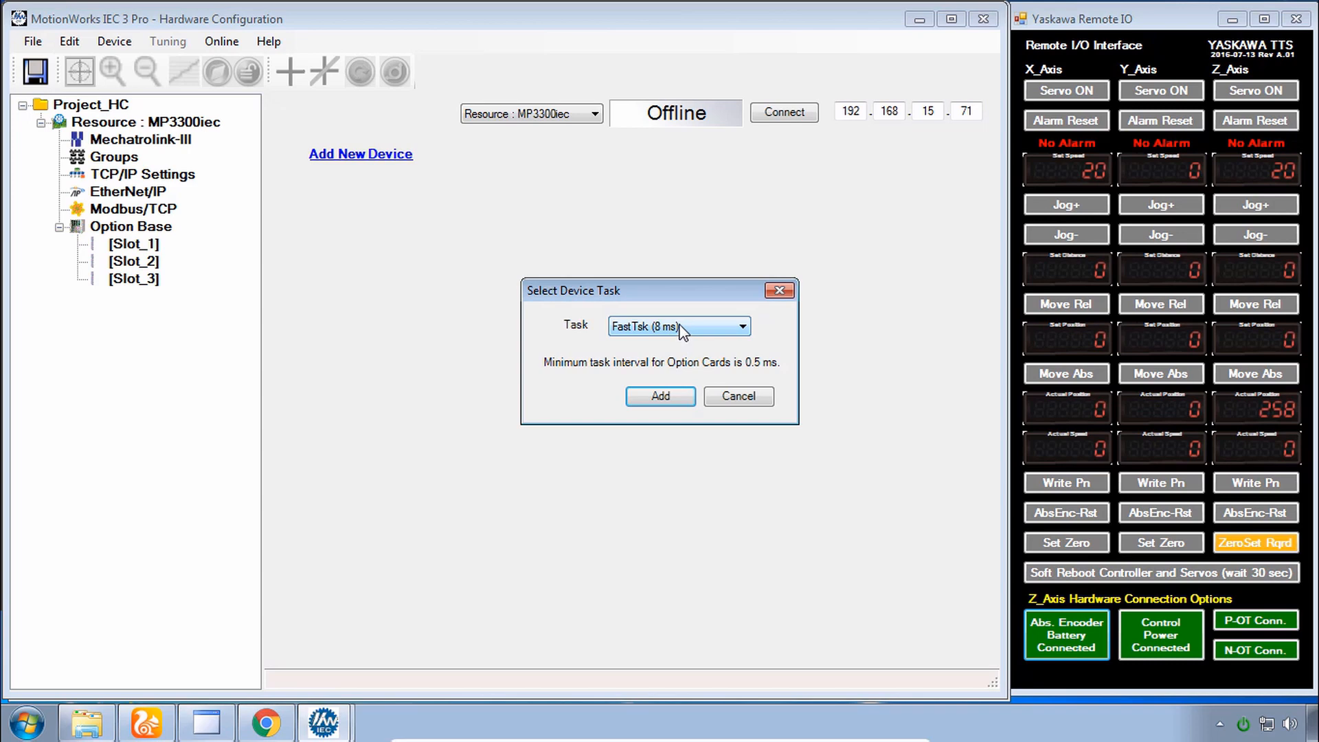
pyautogui.click(687, 329)
pyautogui.click(698, 330)
pyautogui.click(661, 399)
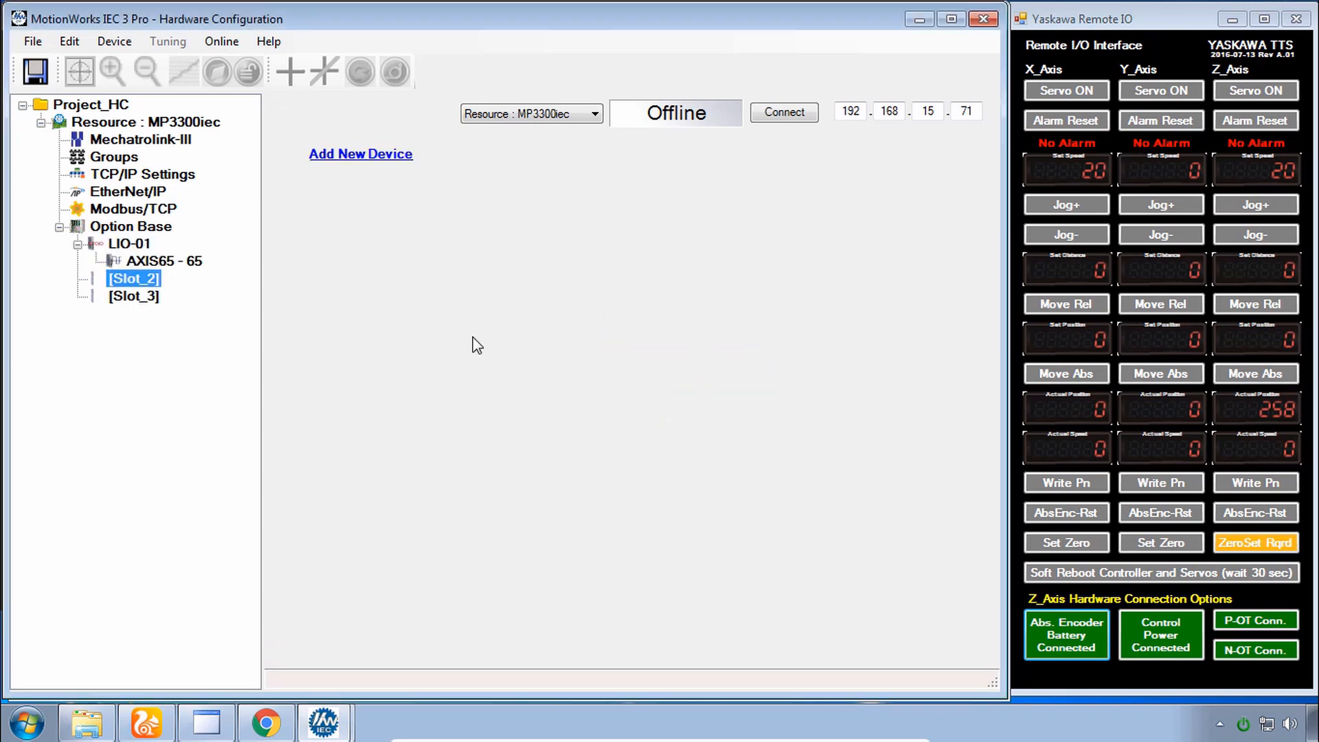
# Review the LIO-01 module's inputs and outputs and the Encoder Resolution parameter of its AXIS65 external encoder
pyautogui.click(145, 247)
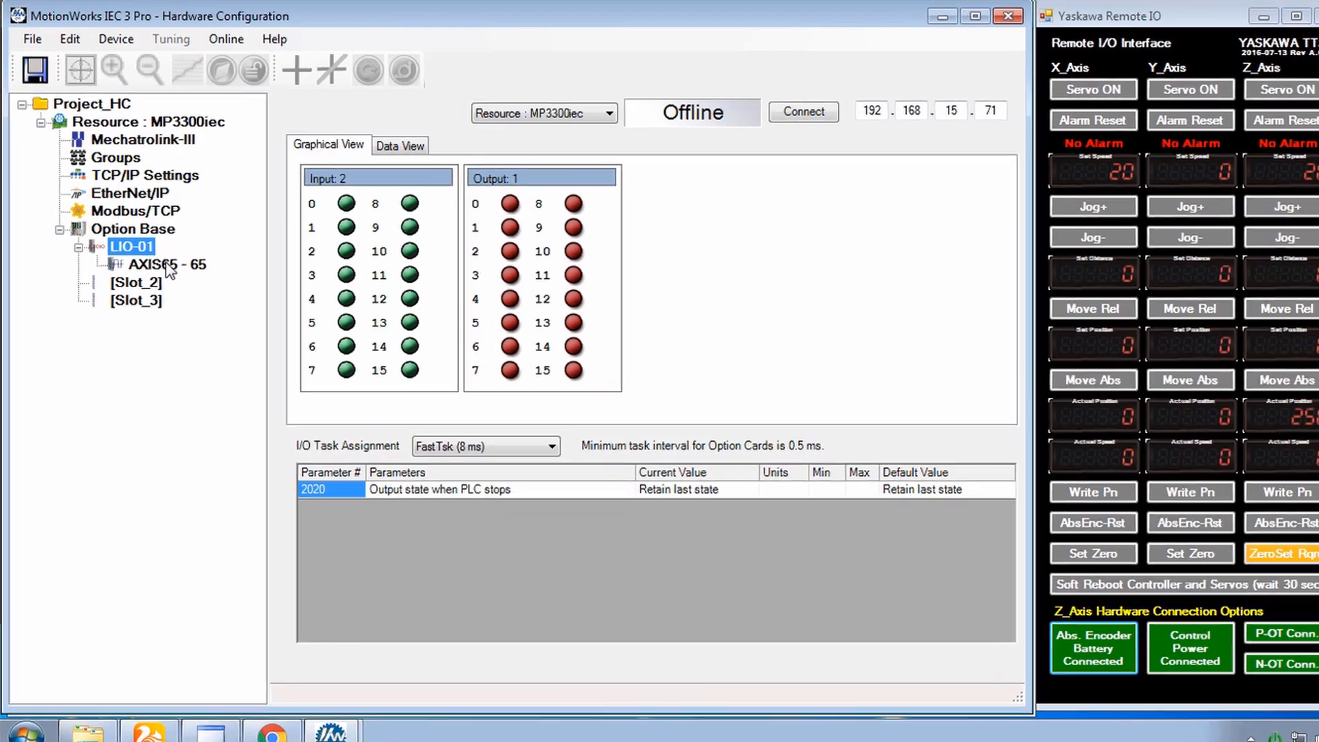
pyautogui.click(165, 262)
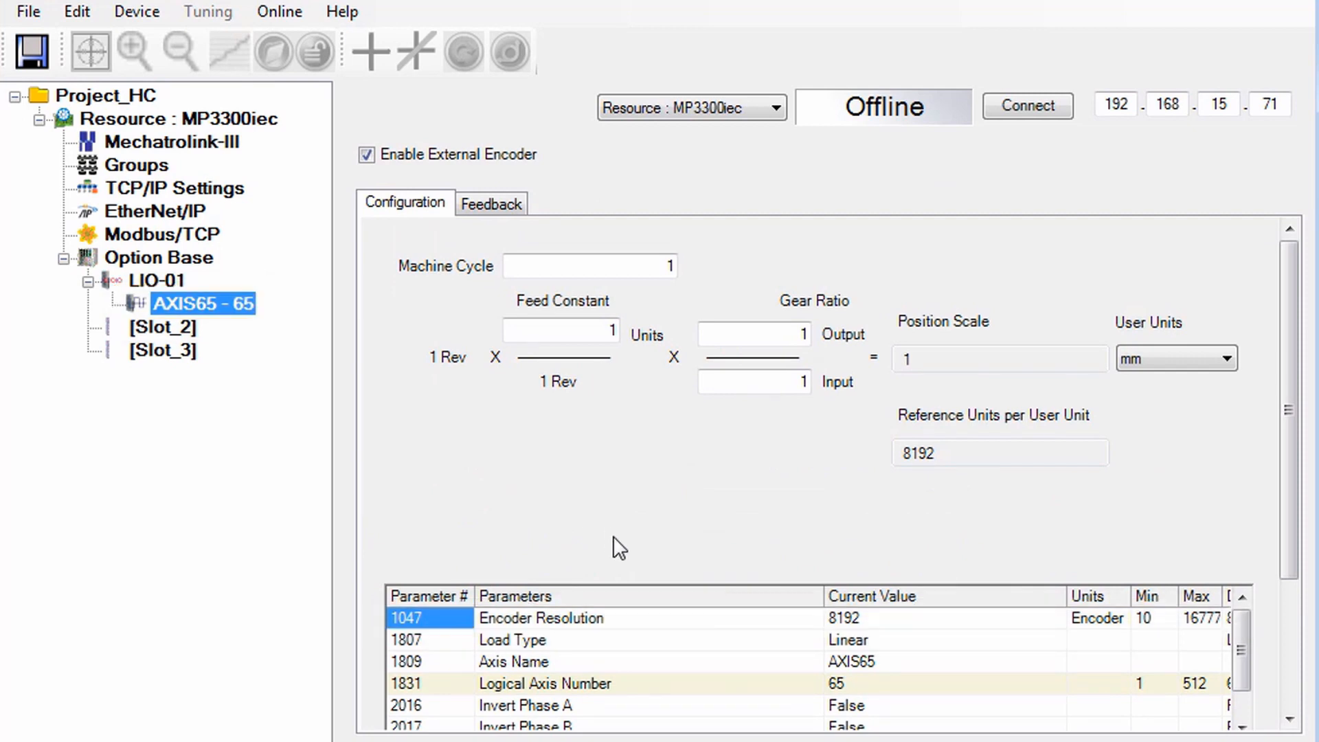
pyautogui.click(661, 618)
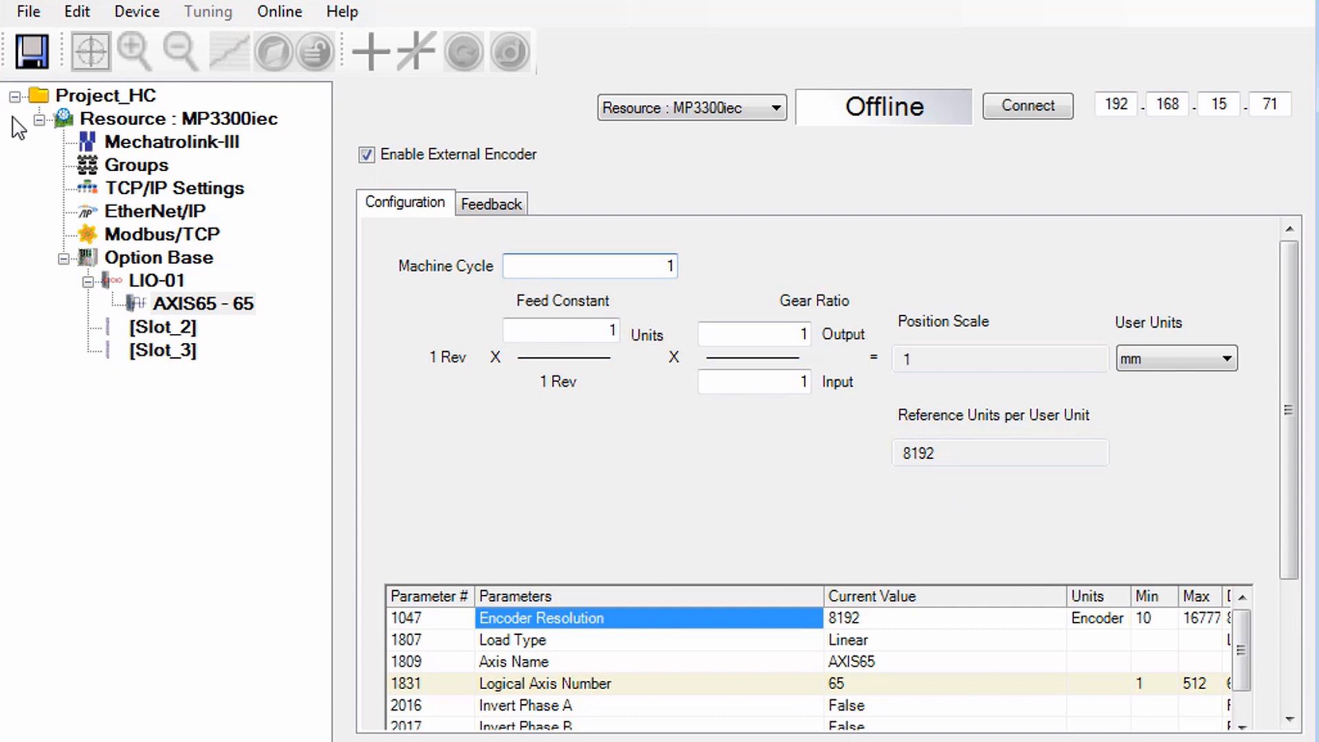
# Start adding an SGD7W Sigma-7W servo amplifier to the Mechatrolink-III network
pyautogui.click(159, 140)
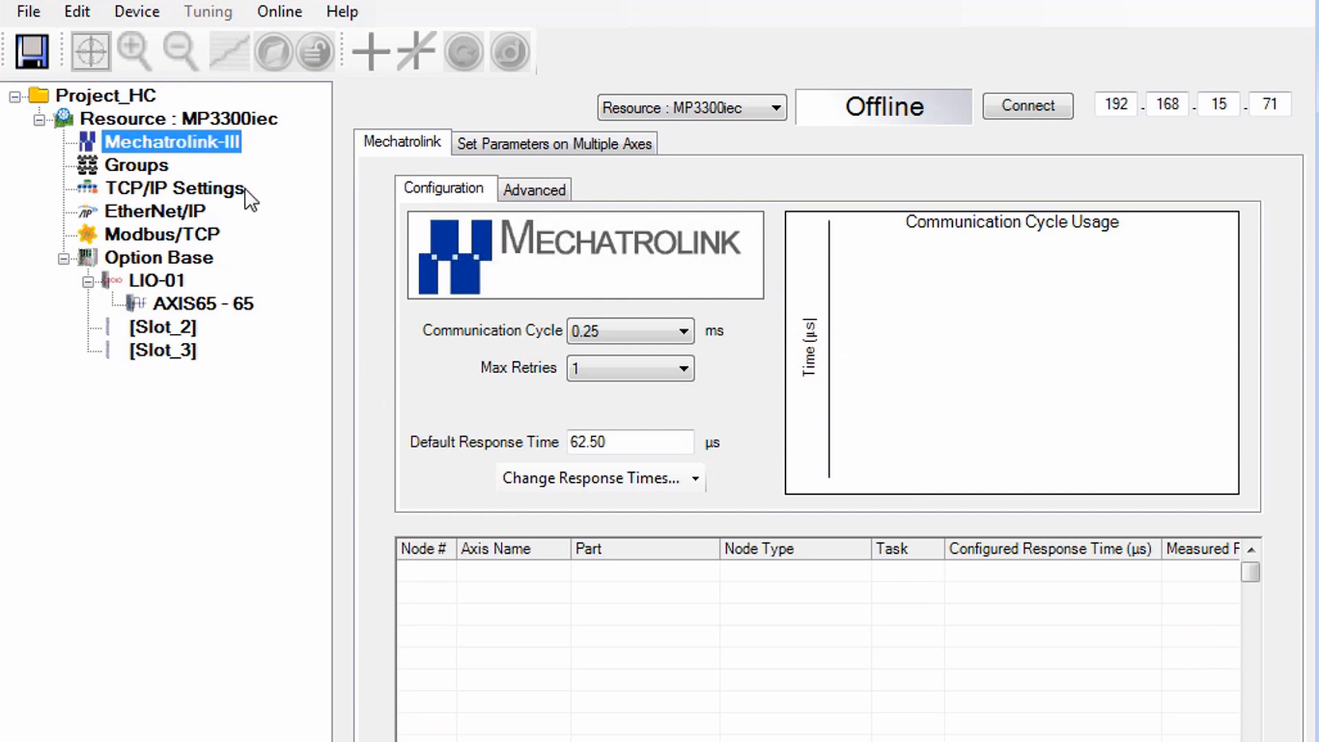
pyautogui.rightClick(202, 144)
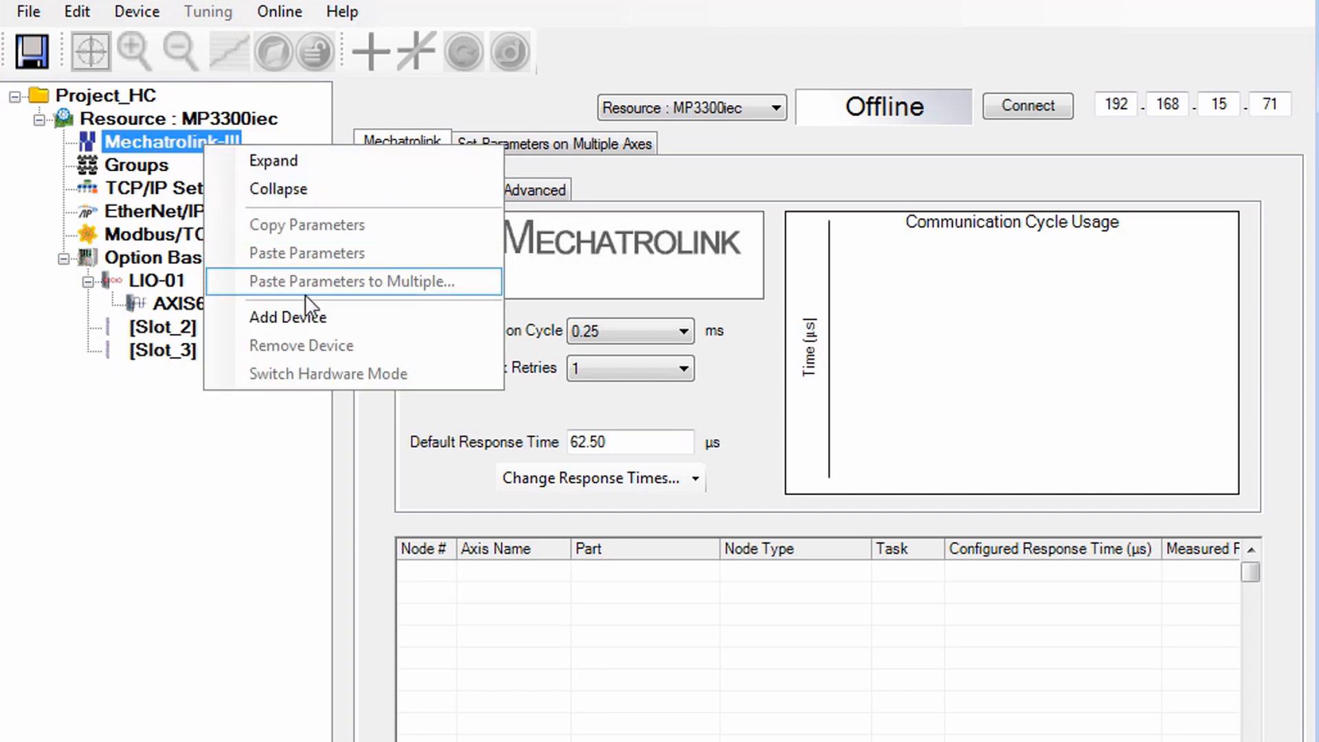
pyautogui.click(308, 317)
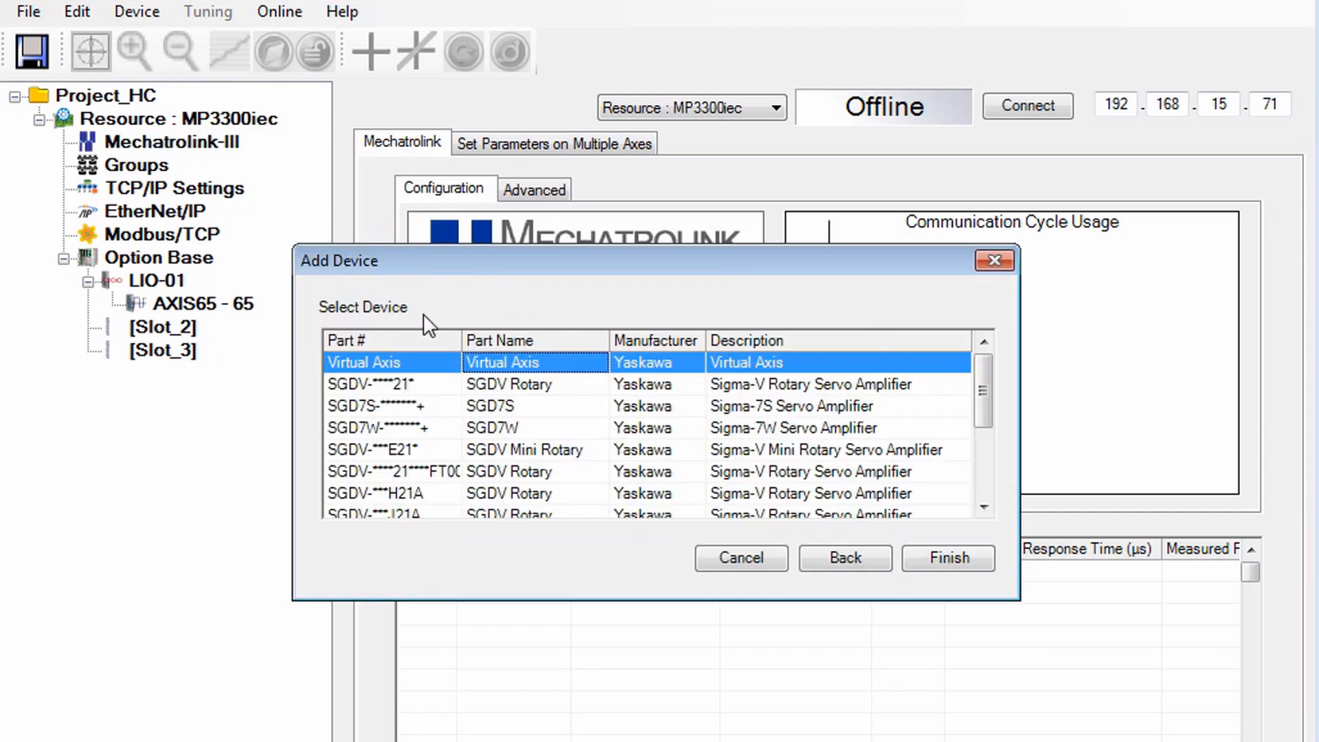
pyautogui.click(358, 431)
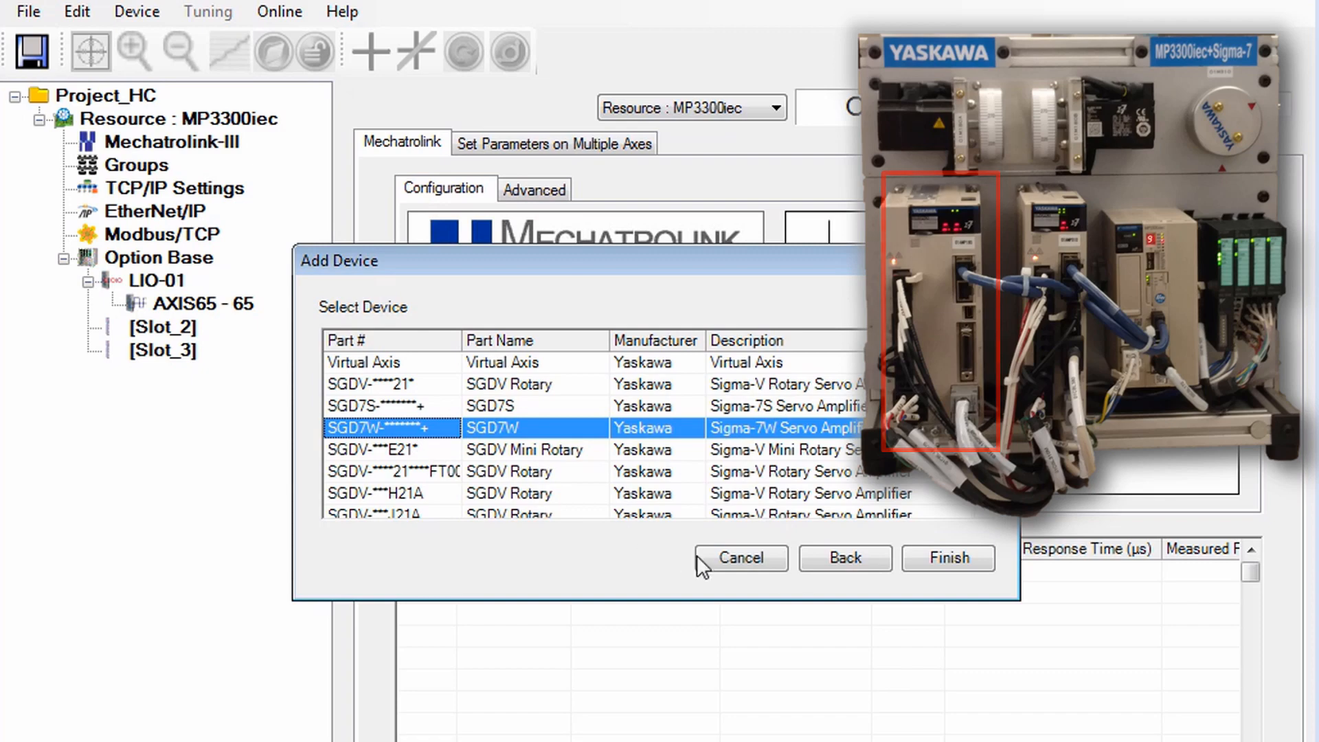
pyautogui.click(973, 558)
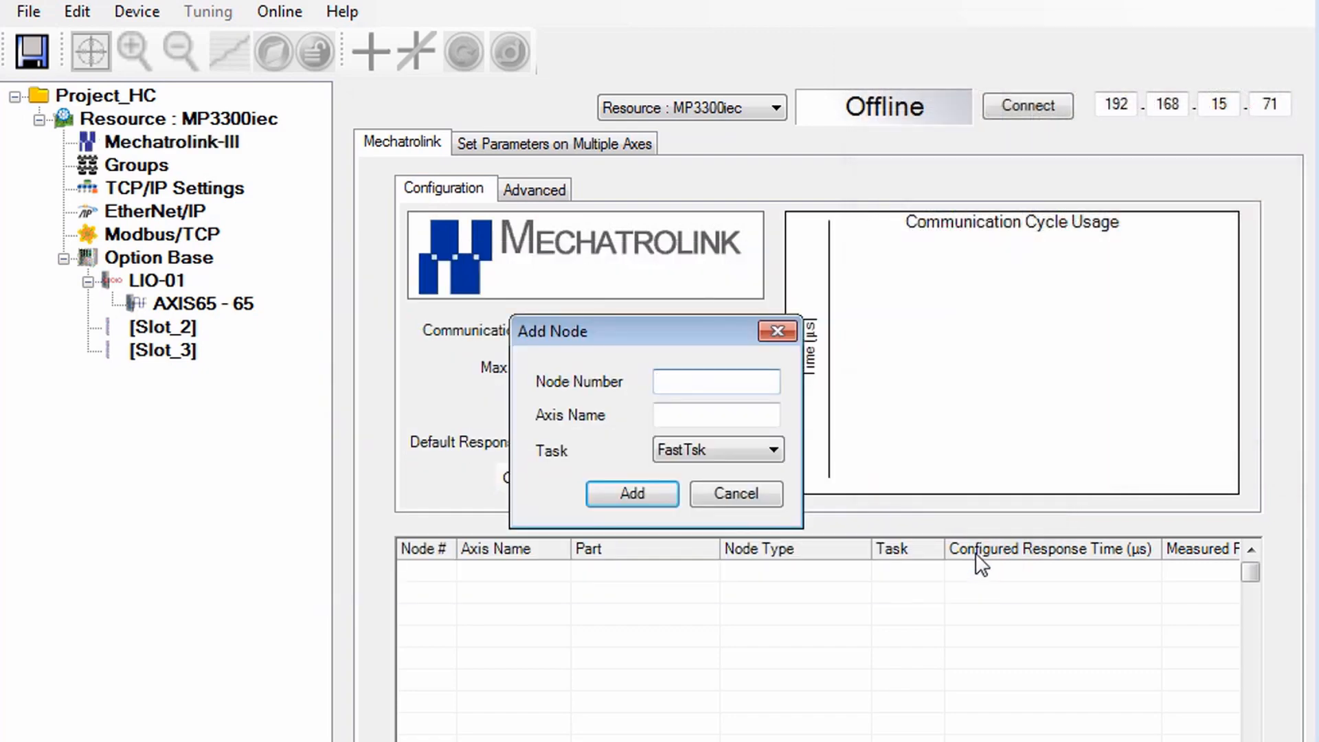
# Try to add the SGD7W servo amplifier with node number 1
pyautogui.write('1')
pyautogui.click(632, 494)
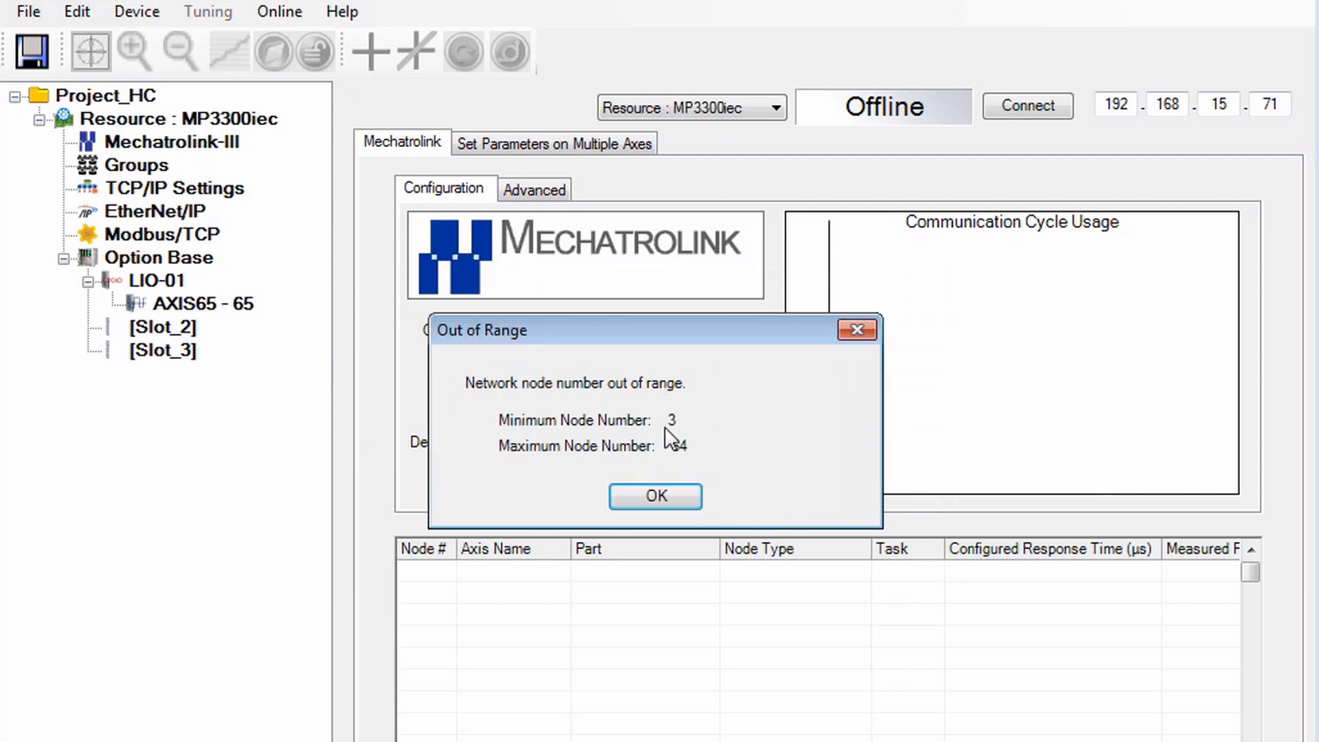
pyautogui.click(681, 494)
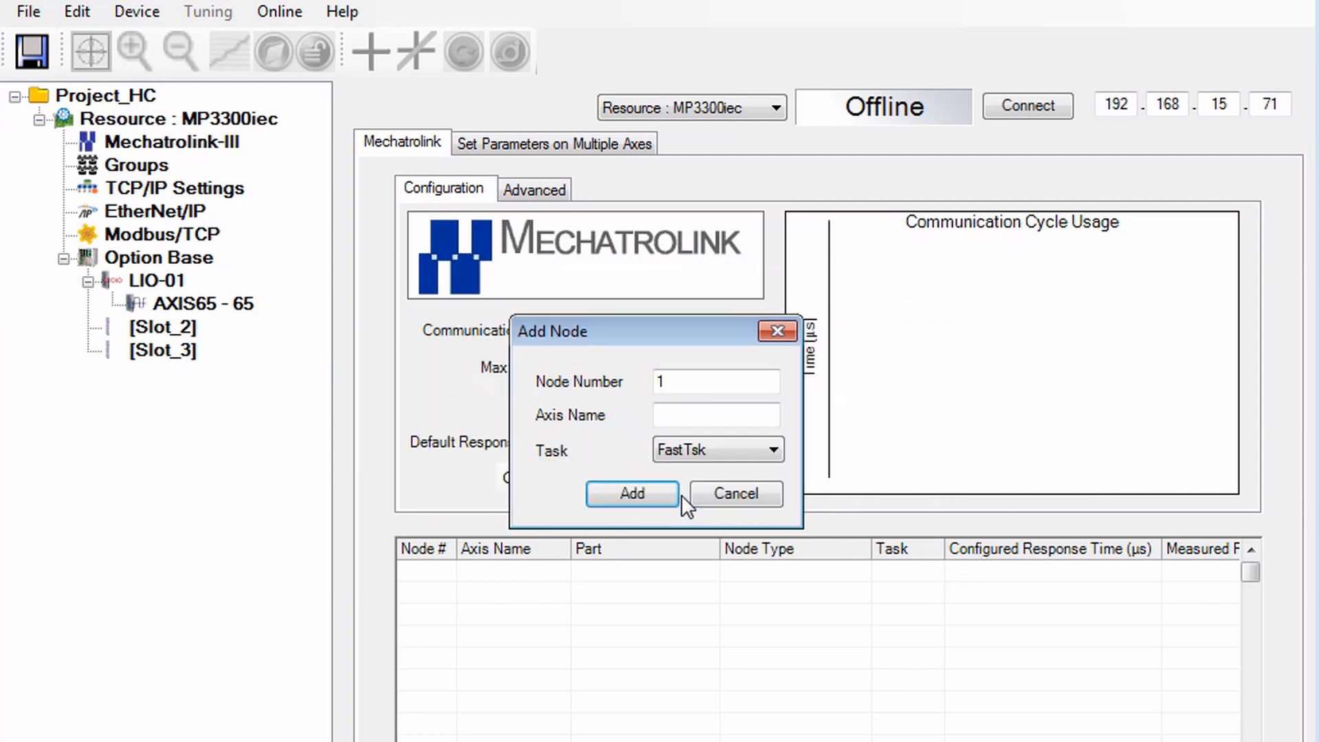
# Set the SGD7W amplifier's node number to 3 and add it with the FastTsk task
pyautogui.moveTo(671, 381); pyautogui.dragTo(639, 382)
pyautogui.write('3')
pyautogui.click(641, 493)
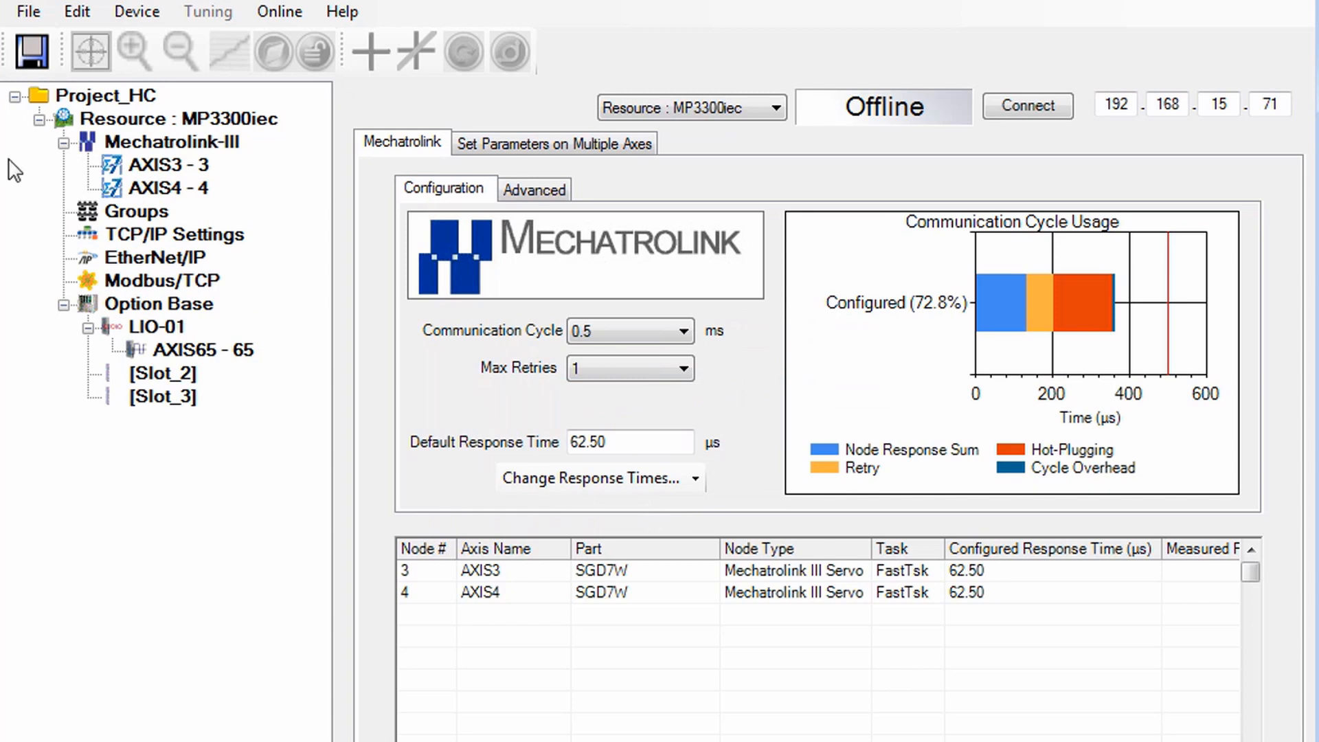
# Compare the configuration parameters of AXIS3 and AXIS4 under Mechatrolink-III, and return to AXIS3
pyautogui.click(165, 169)
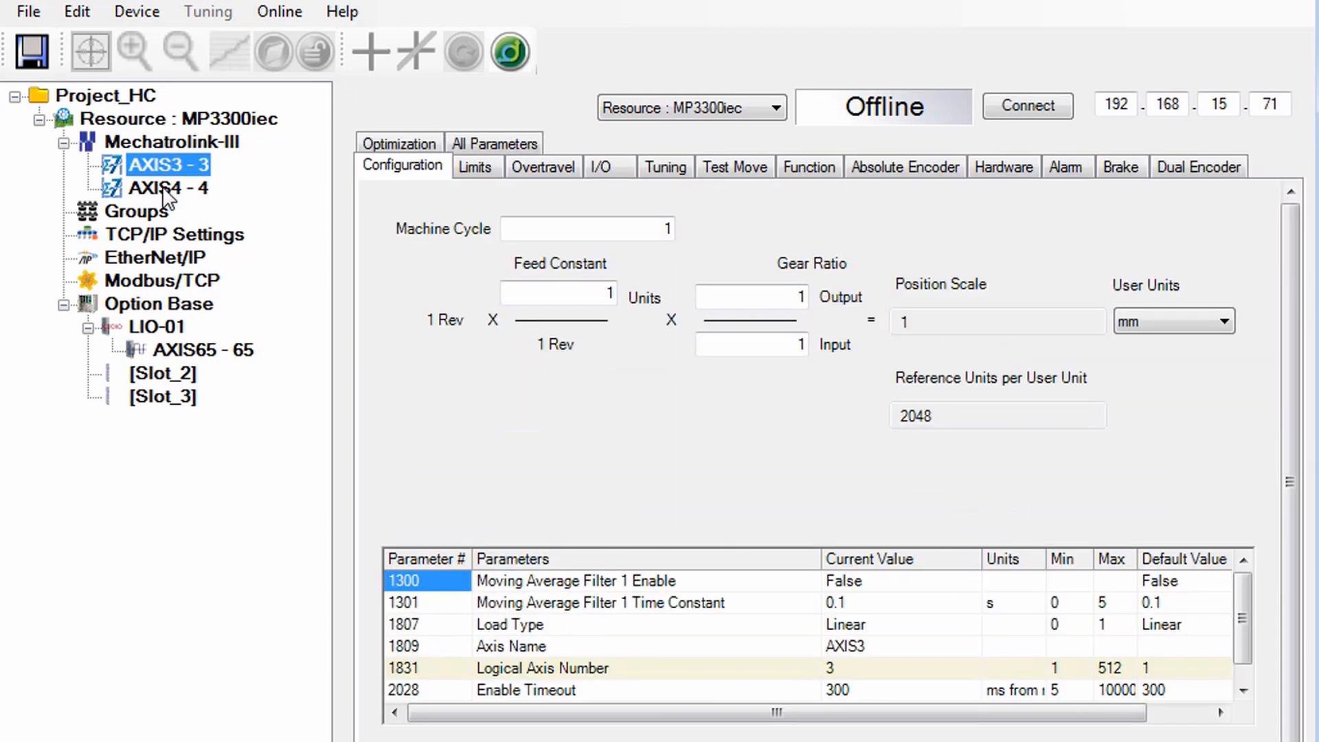
pyautogui.click(165, 186)
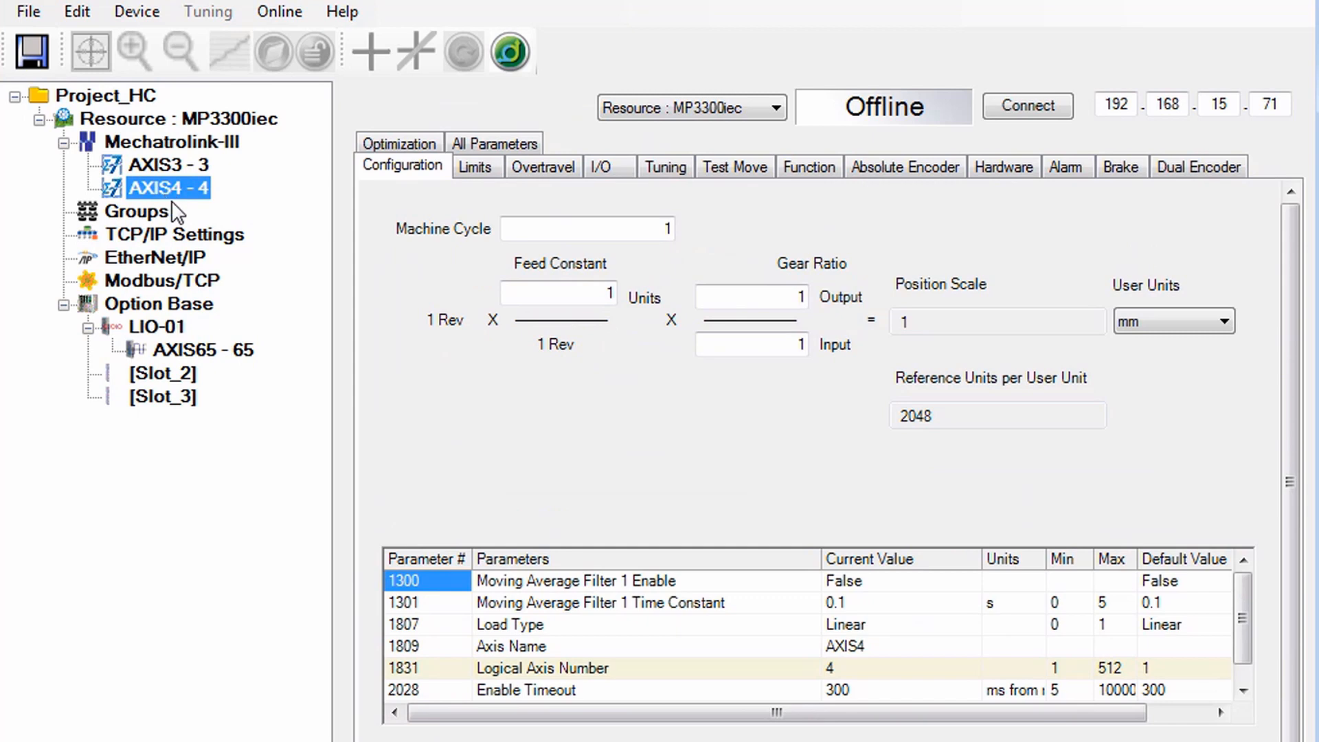
pyautogui.click(186, 166)
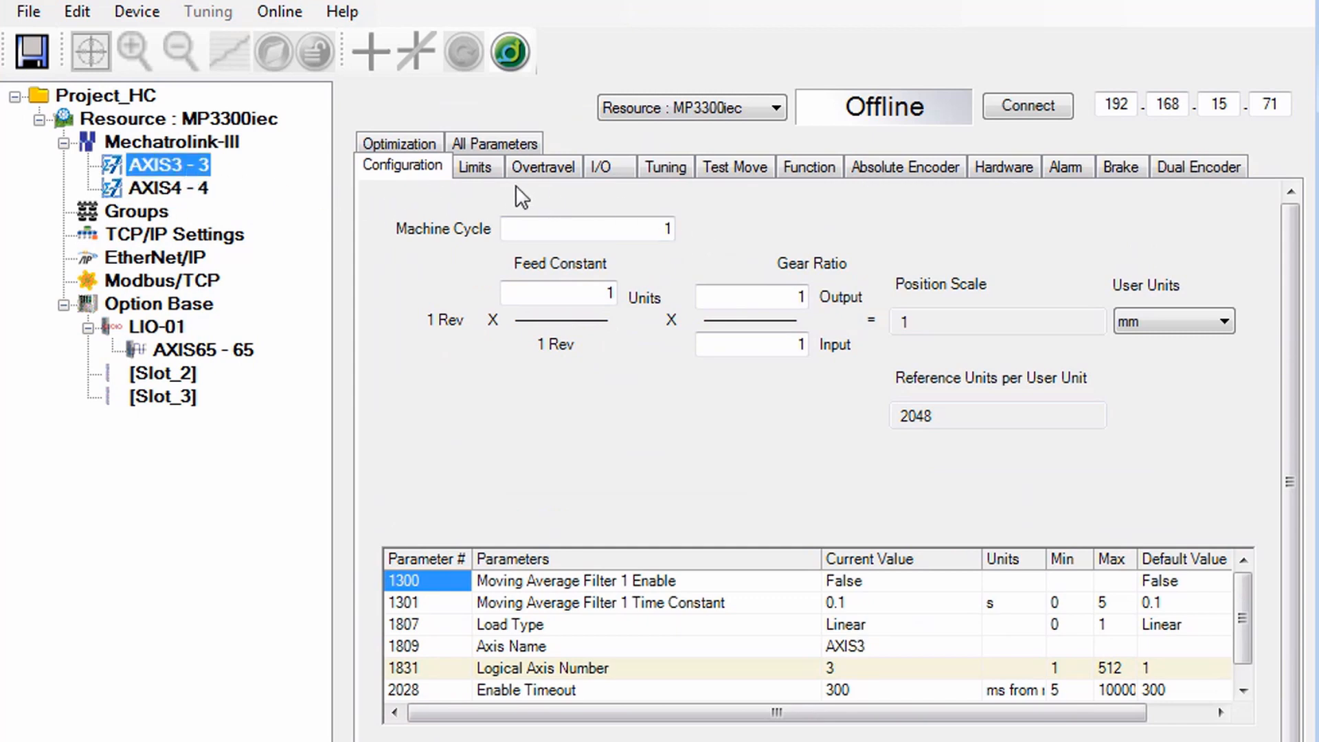
# Examine AXIS3's Configuration, Limits, I/O, Tuning, Test Move, Function and Absolute Encoder settings
pyautogui.click(389, 167)
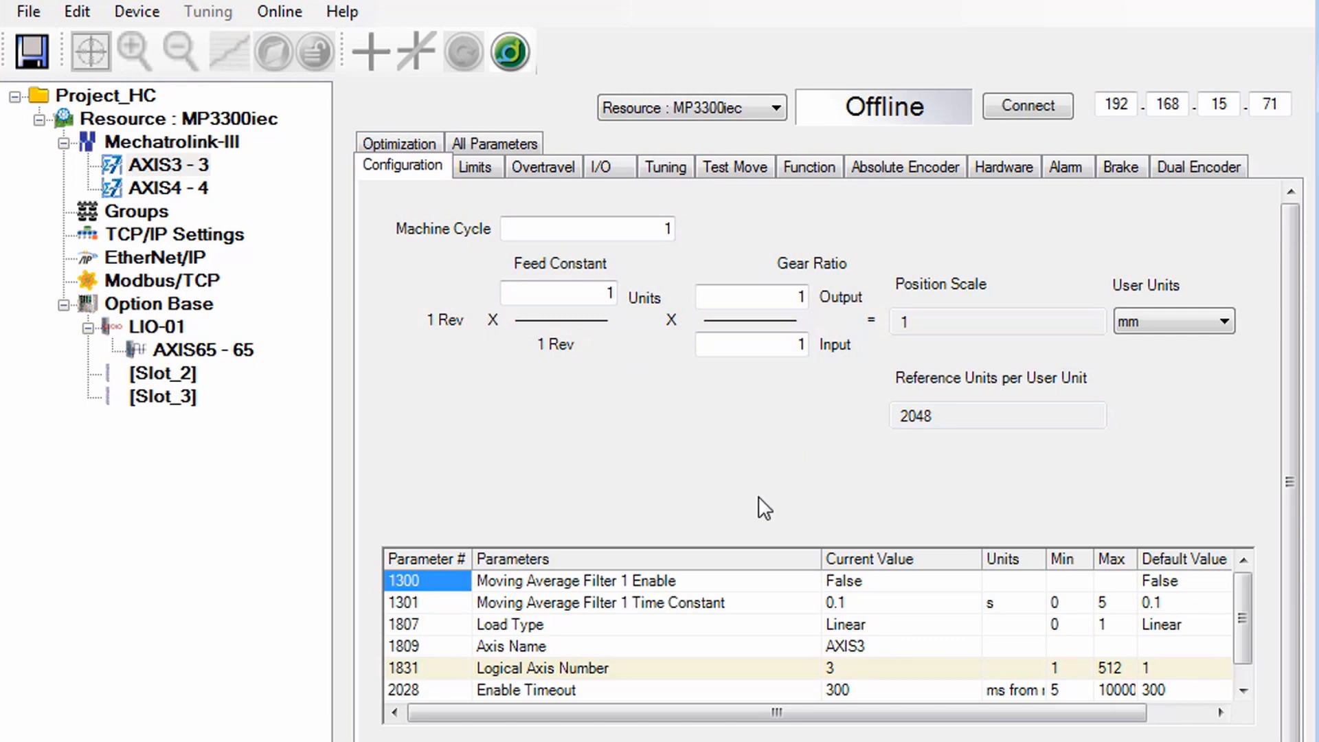
pyautogui.click(474, 168)
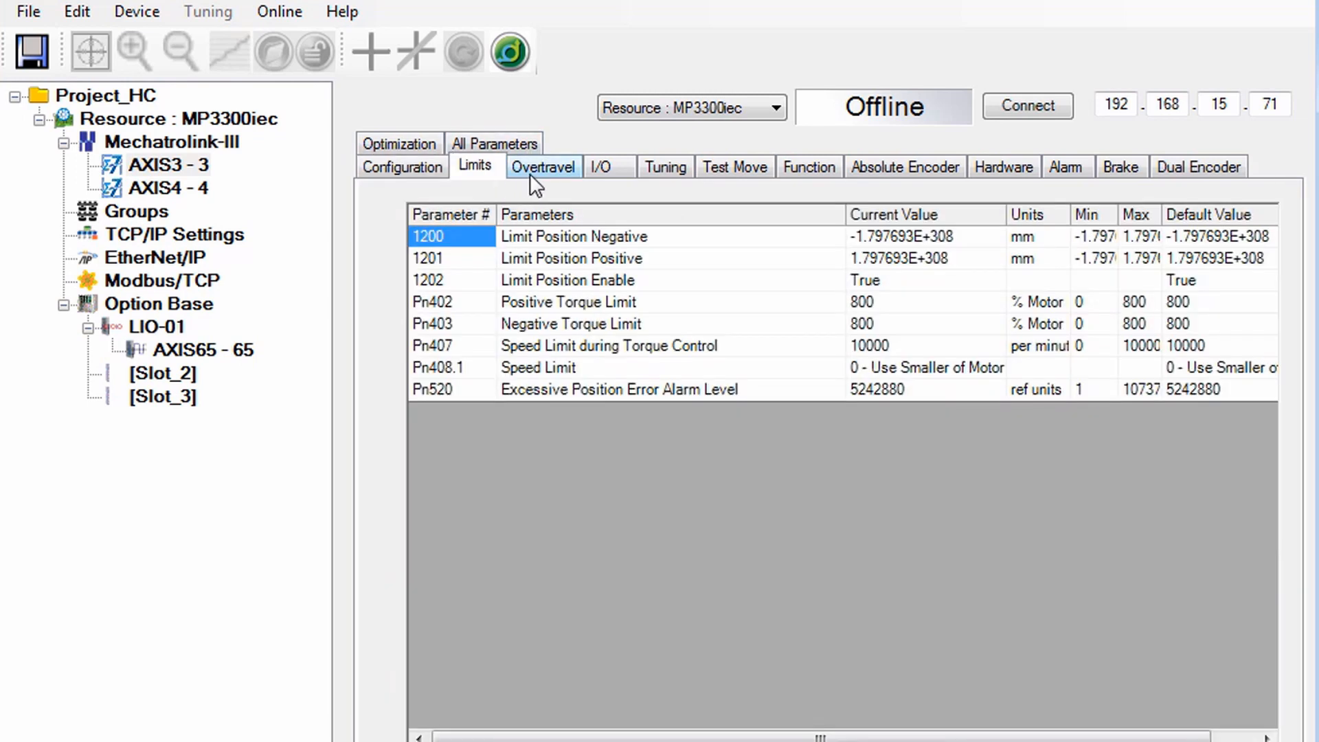
pyautogui.click(601, 168)
pyautogui.click(665, 166)
pyautogui.click(765, 170)
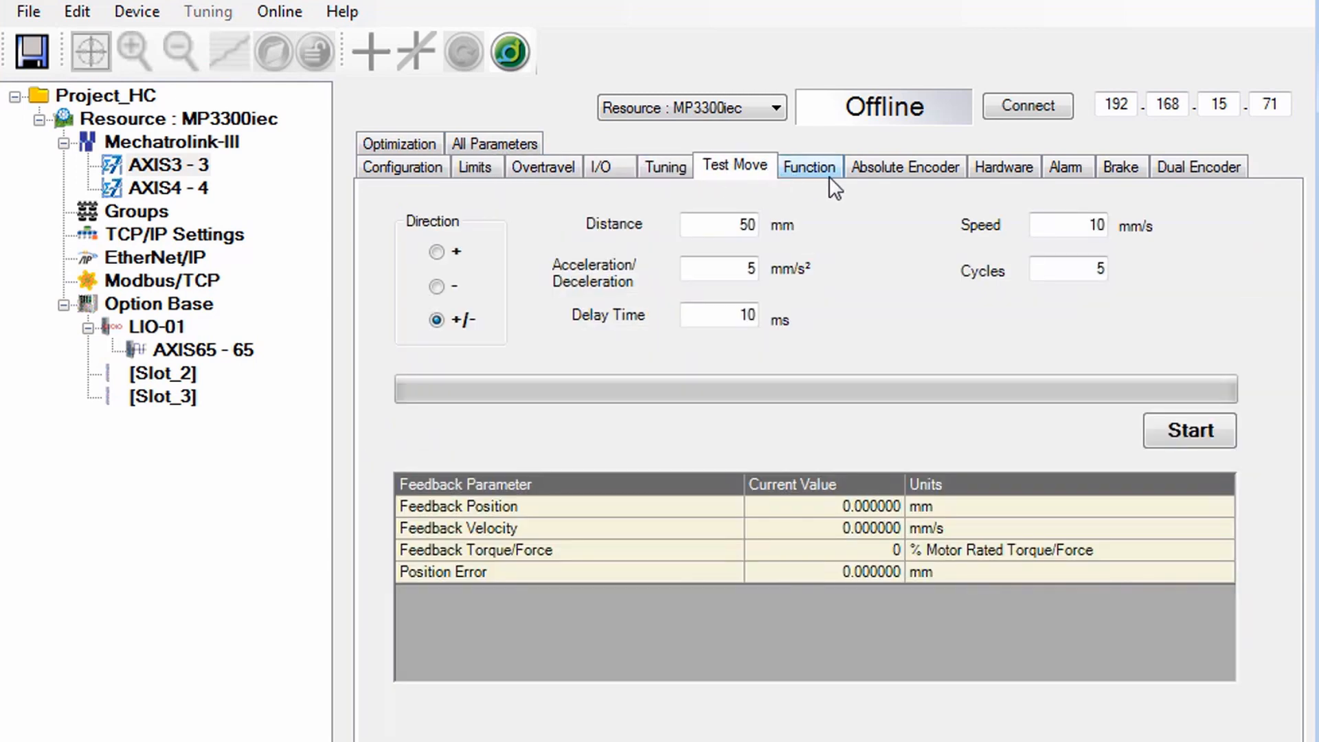
pyautogui.click(830, 172)
pyautogui.click(902, 169)
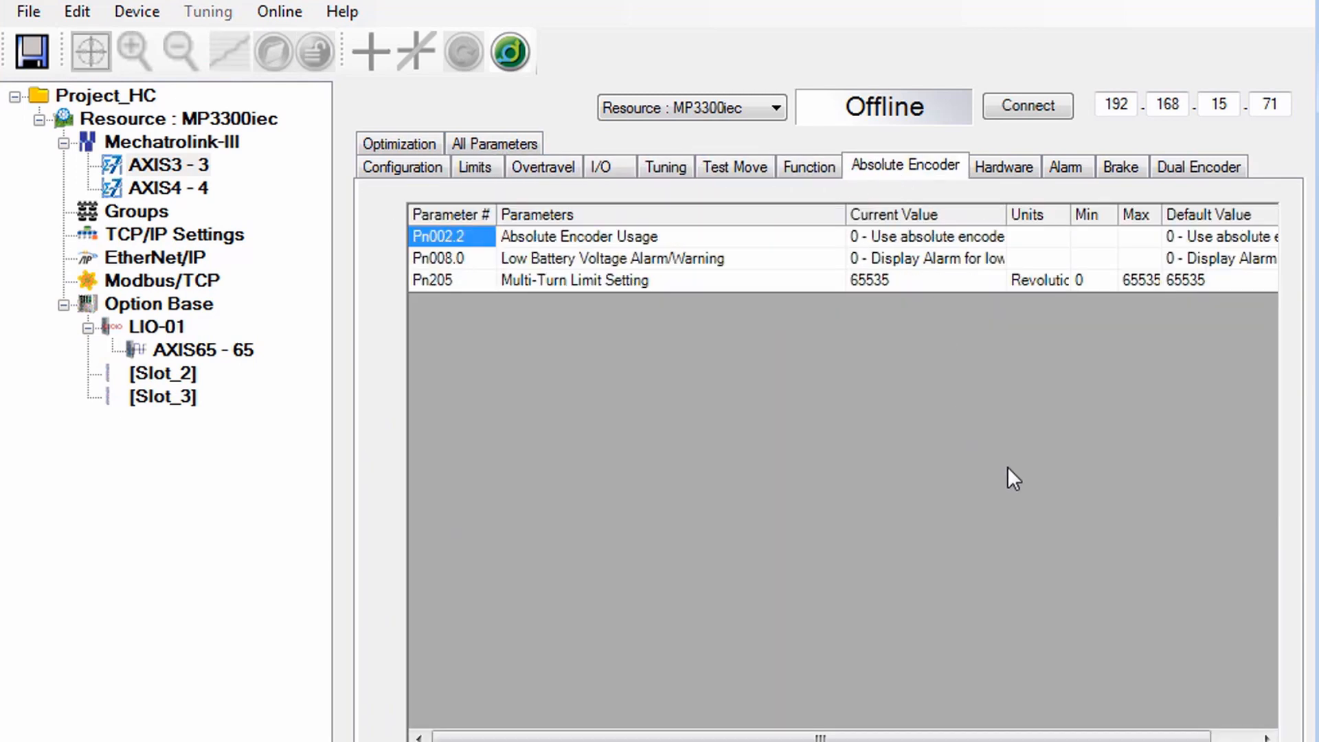
# Save the hardware configuration and open the Archive setup page in the controller's web interface in Chrome
pyautogui.click(29, 11)
pyautogui.click(44, 35)
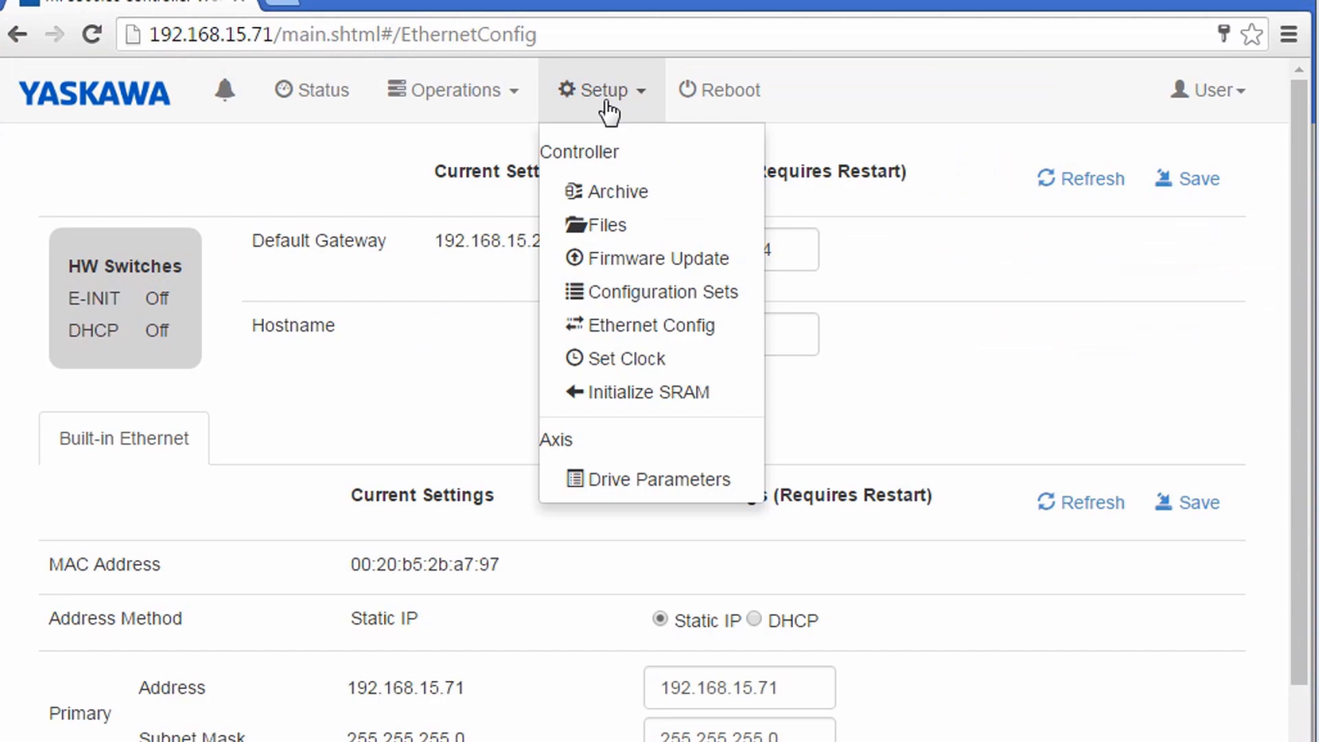
pyautogui.click(611, 195)
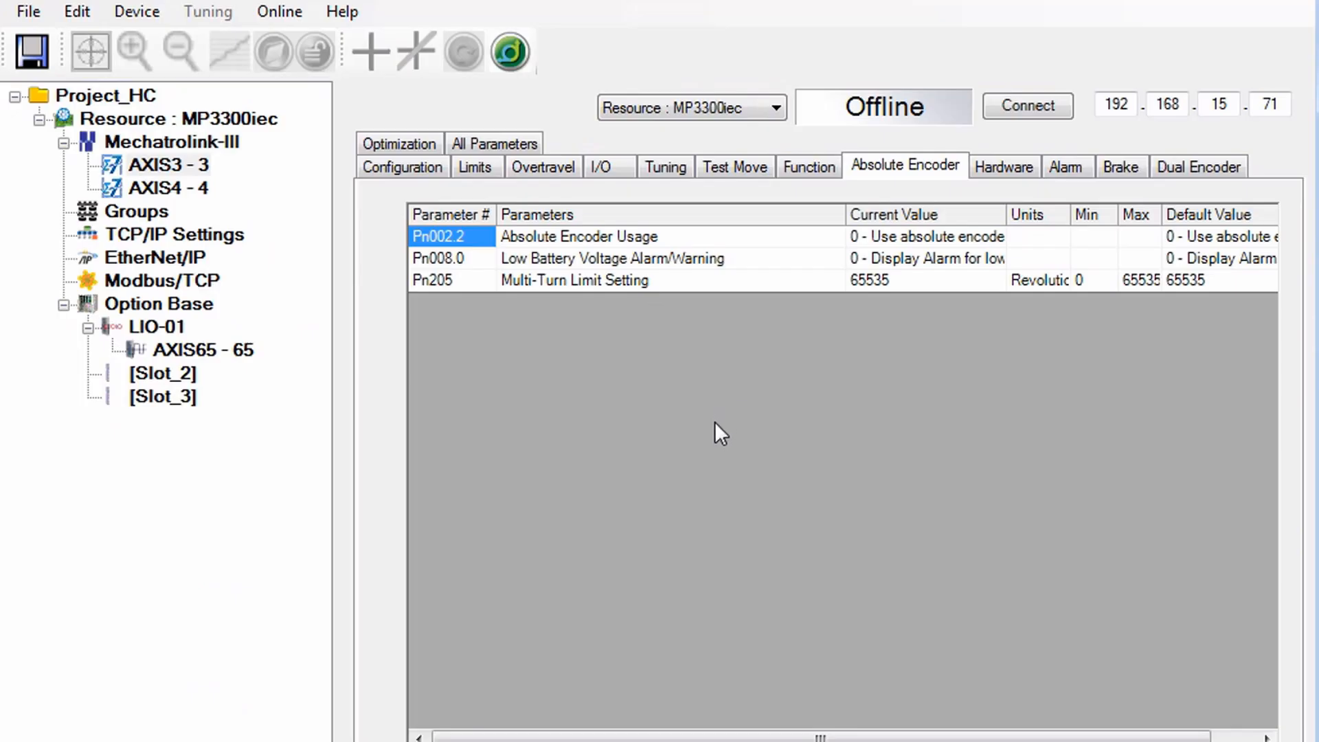
# Send the project archive Archive_HardwareConfig_20160811 to the controller with the Controller Configuration Utilities, with a controller reboot
pyautogui.click(279, 11)
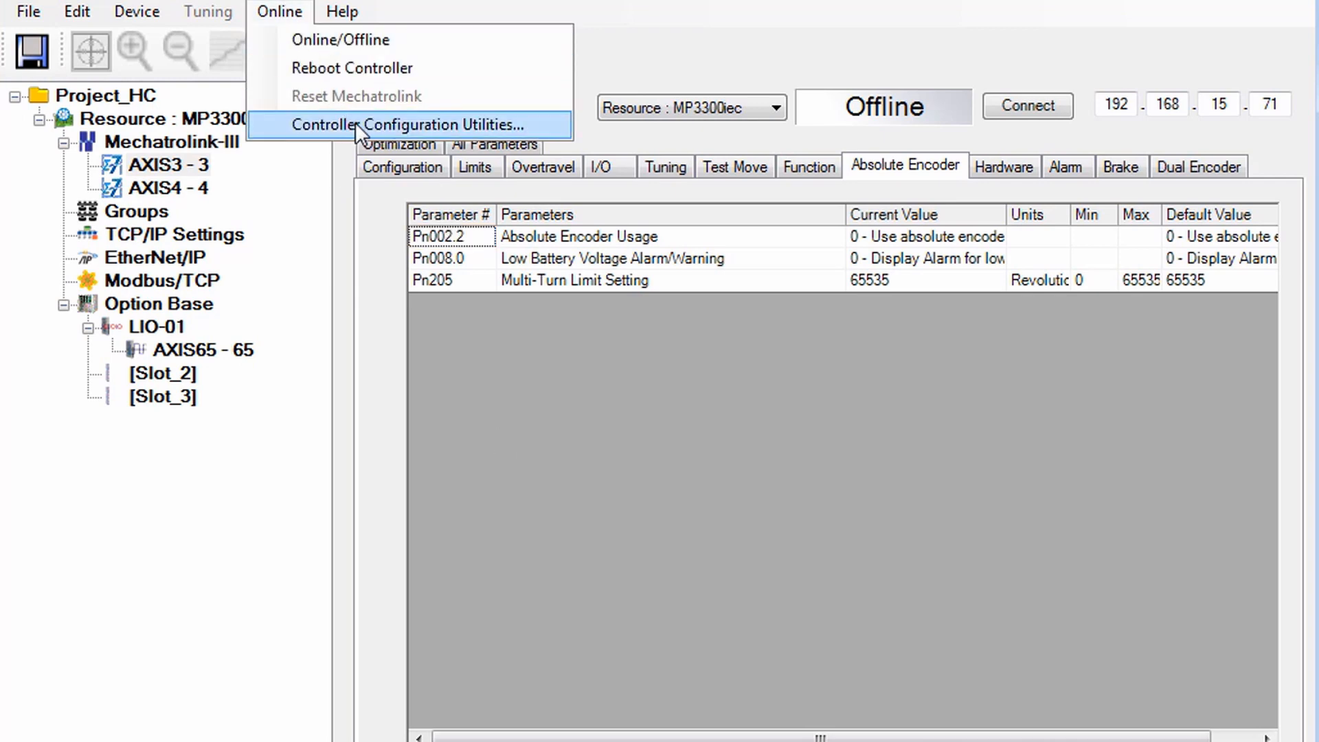
pyautogui.click(538, 126)
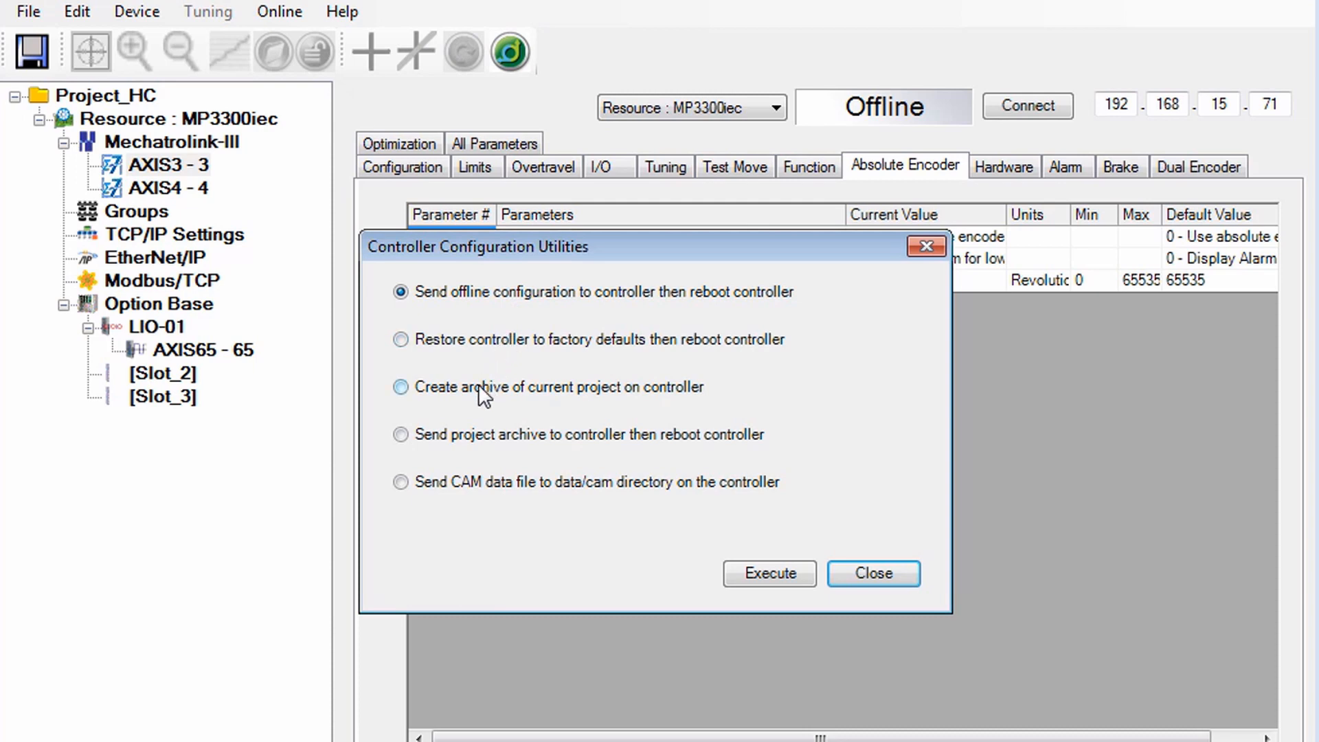
pyautogui.click(403, 438)
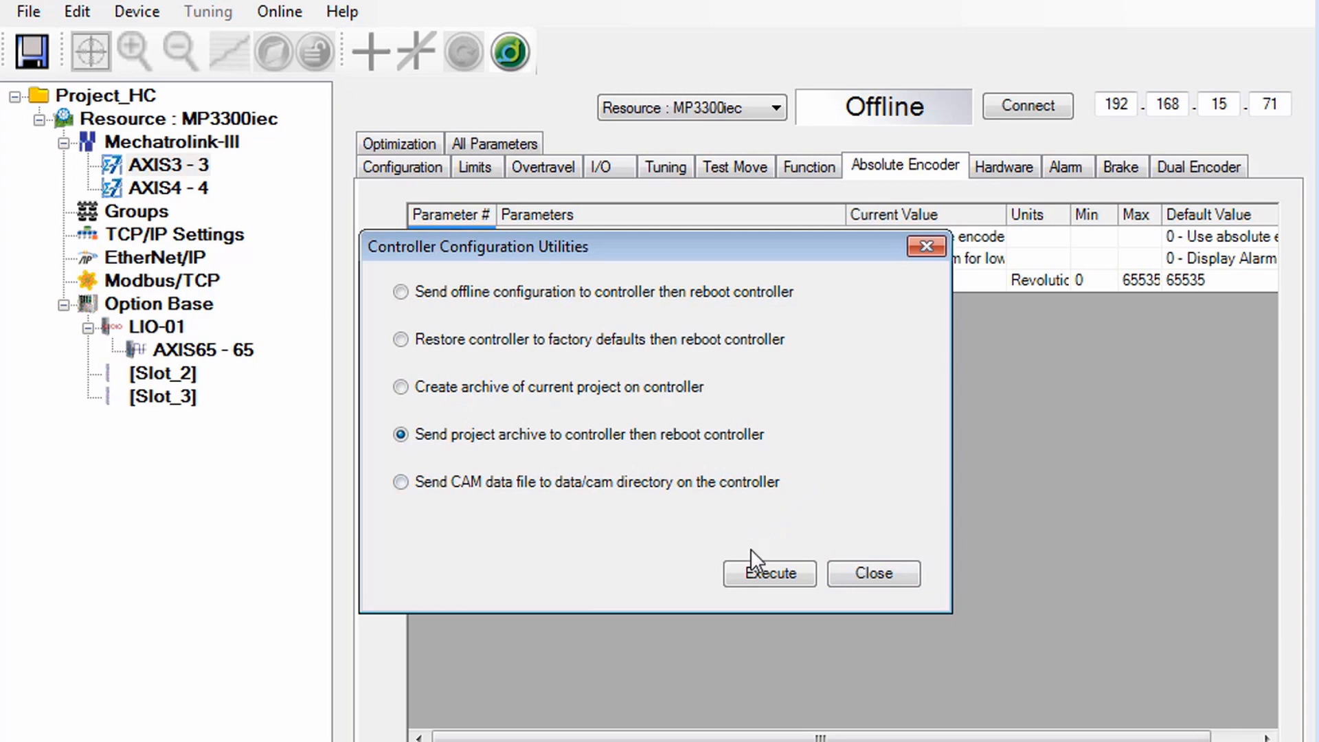
pyautogui.click(753, 571)
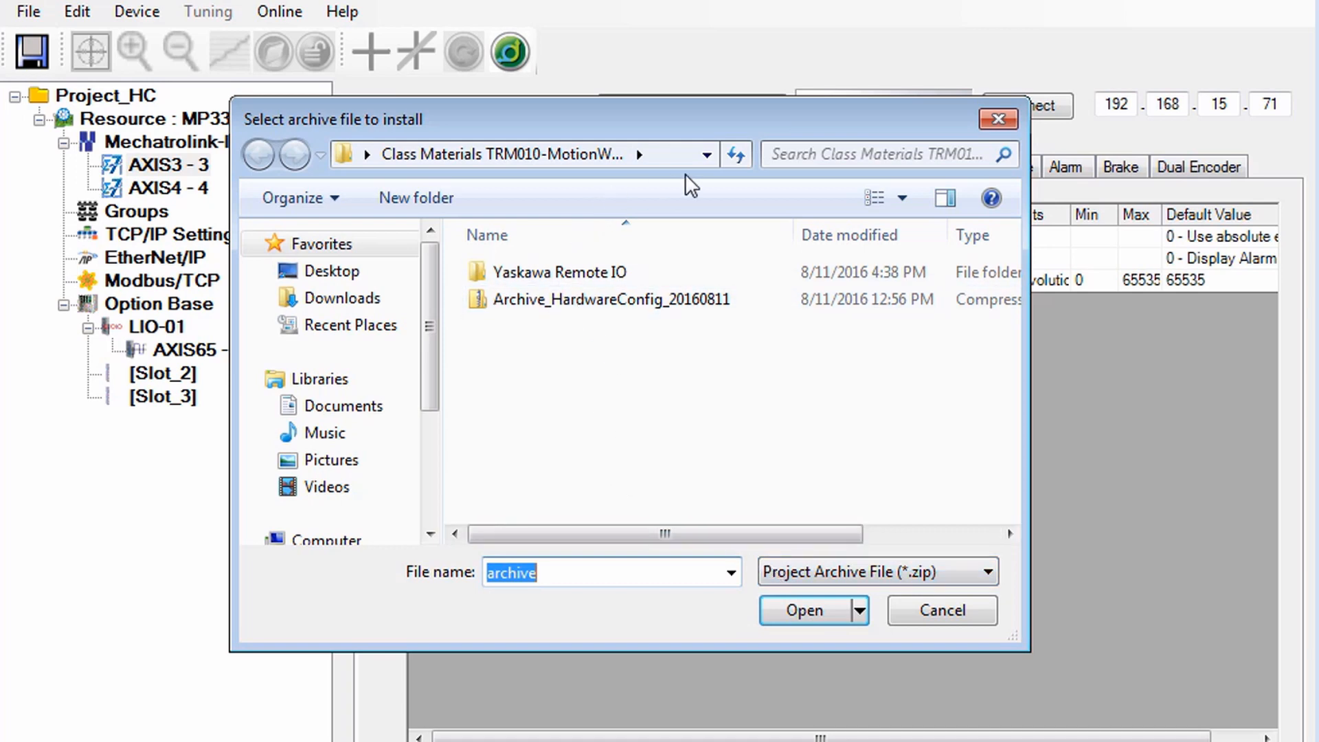
pyautogui.click(588, 300)
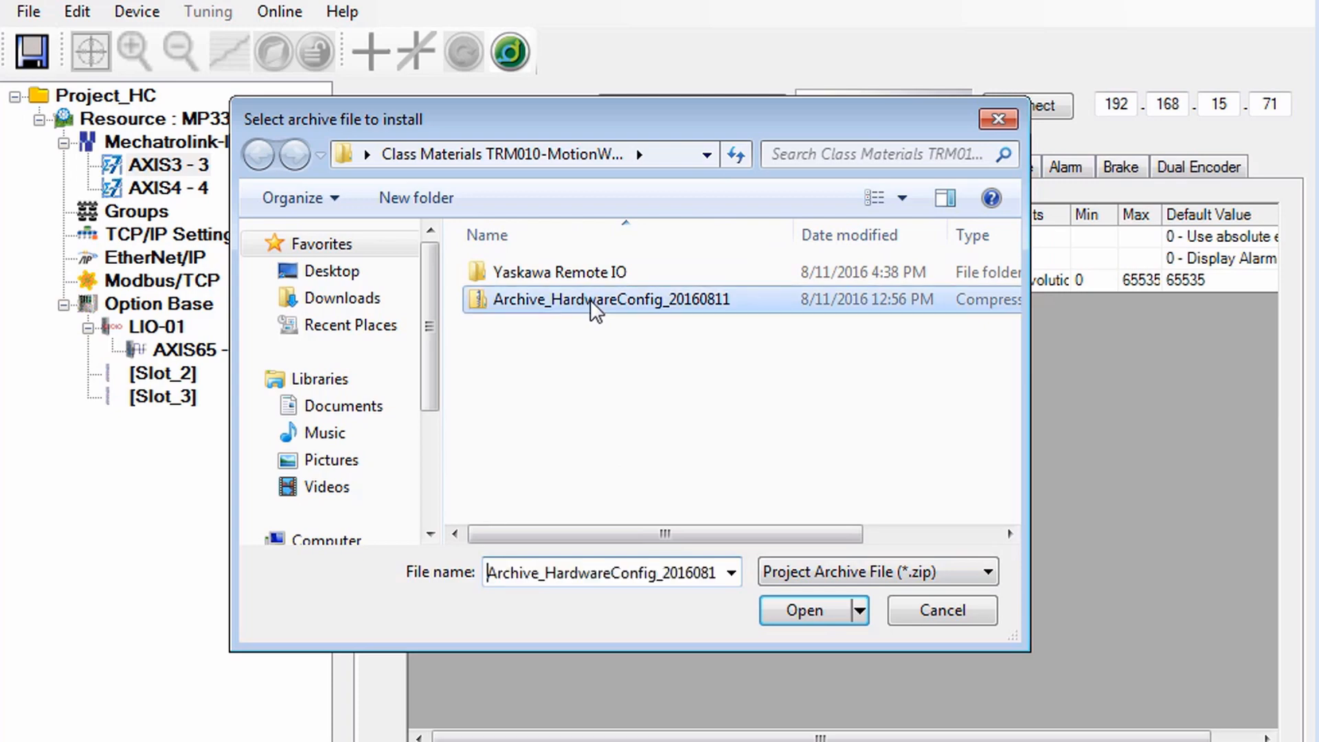
pyautogui.click(797, 611)
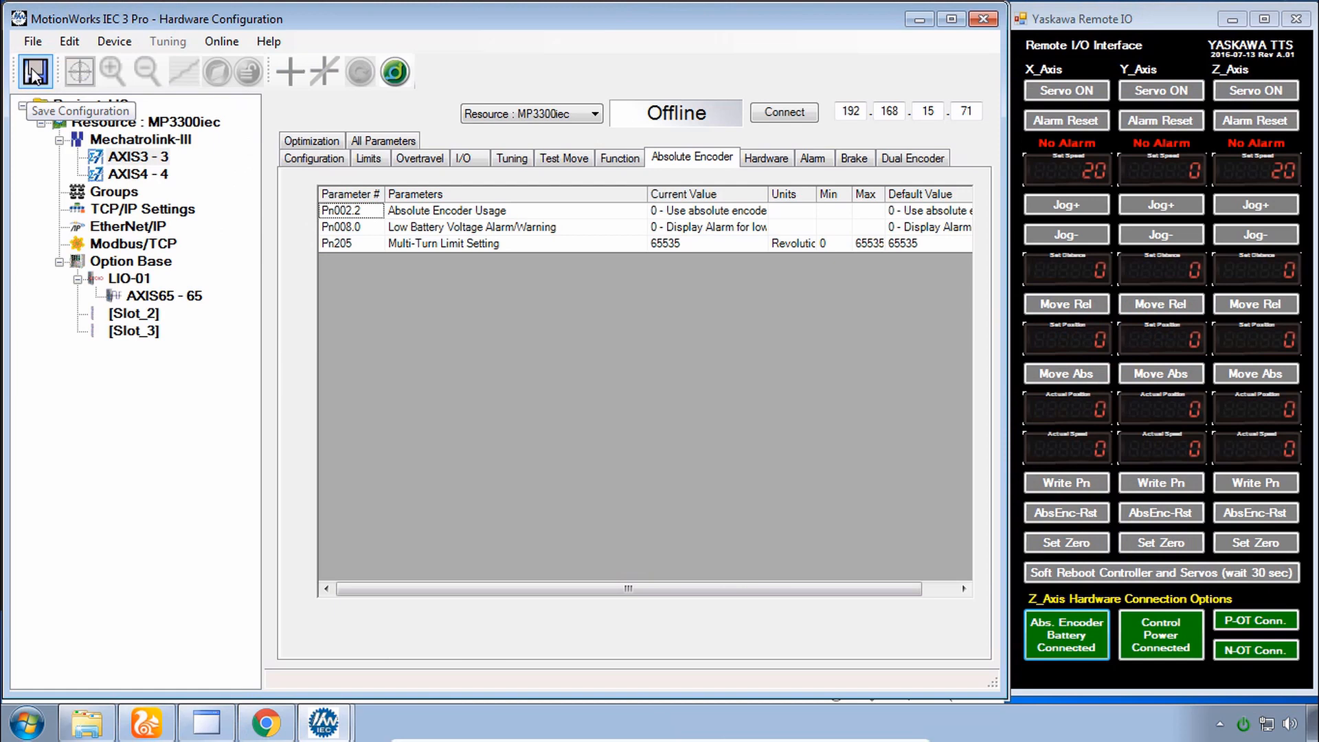
# Leave Hardware Configuration and the camera view for the main project window, and show the full file path of Project_HC
pyautogui.click(991, 22)
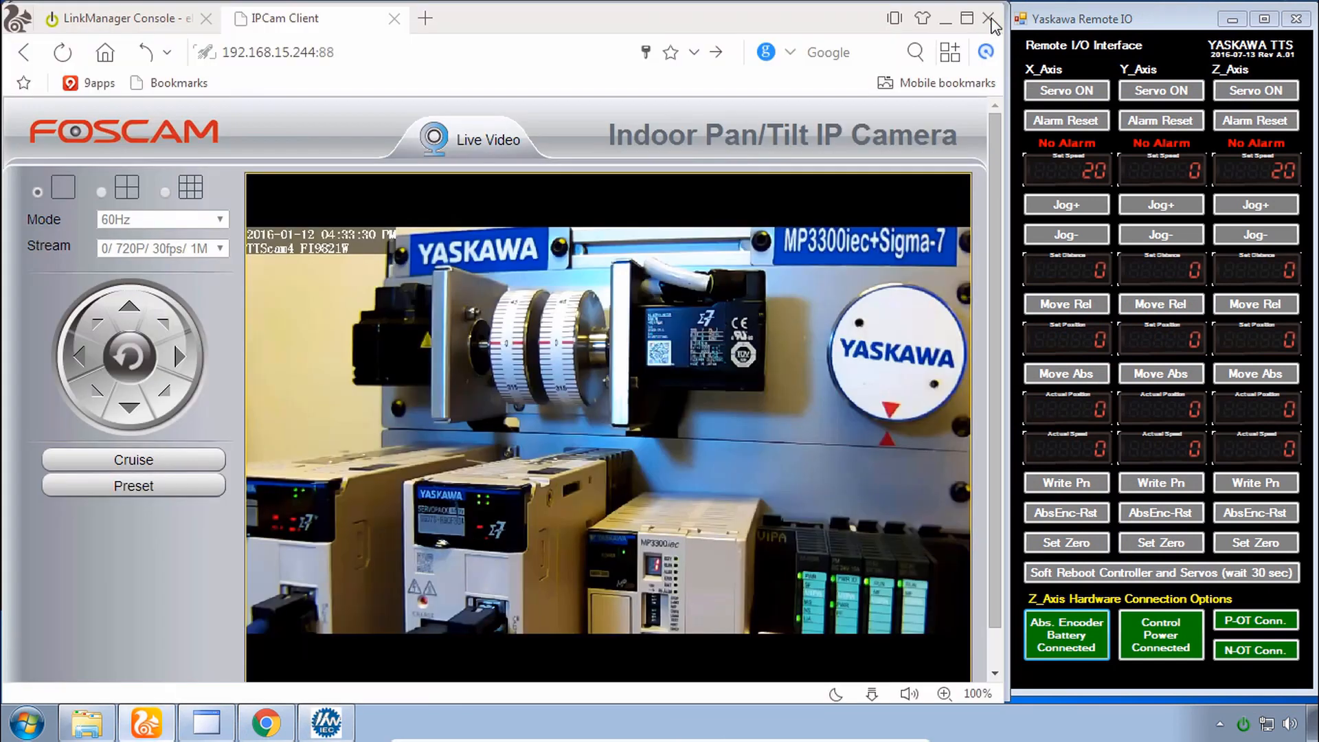
pyautogui.click(990, 20)
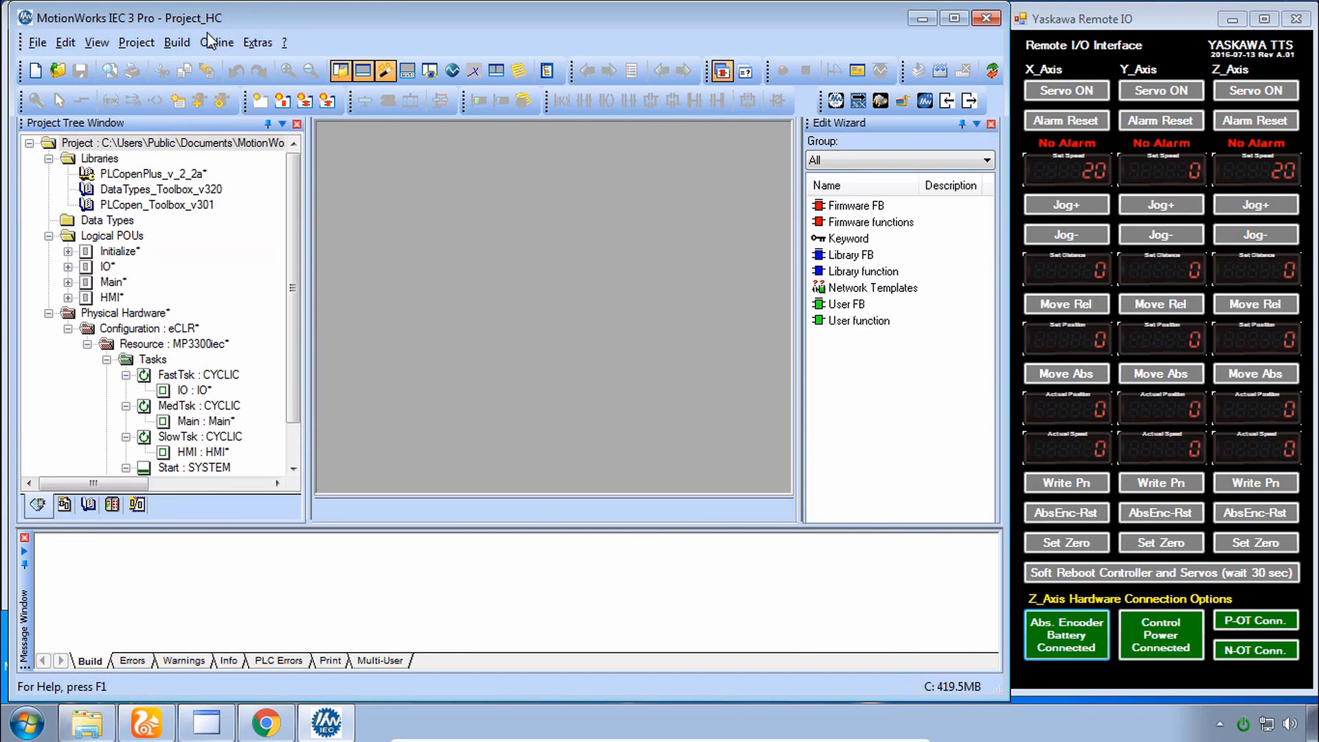
pyautogui.click(123, 144)
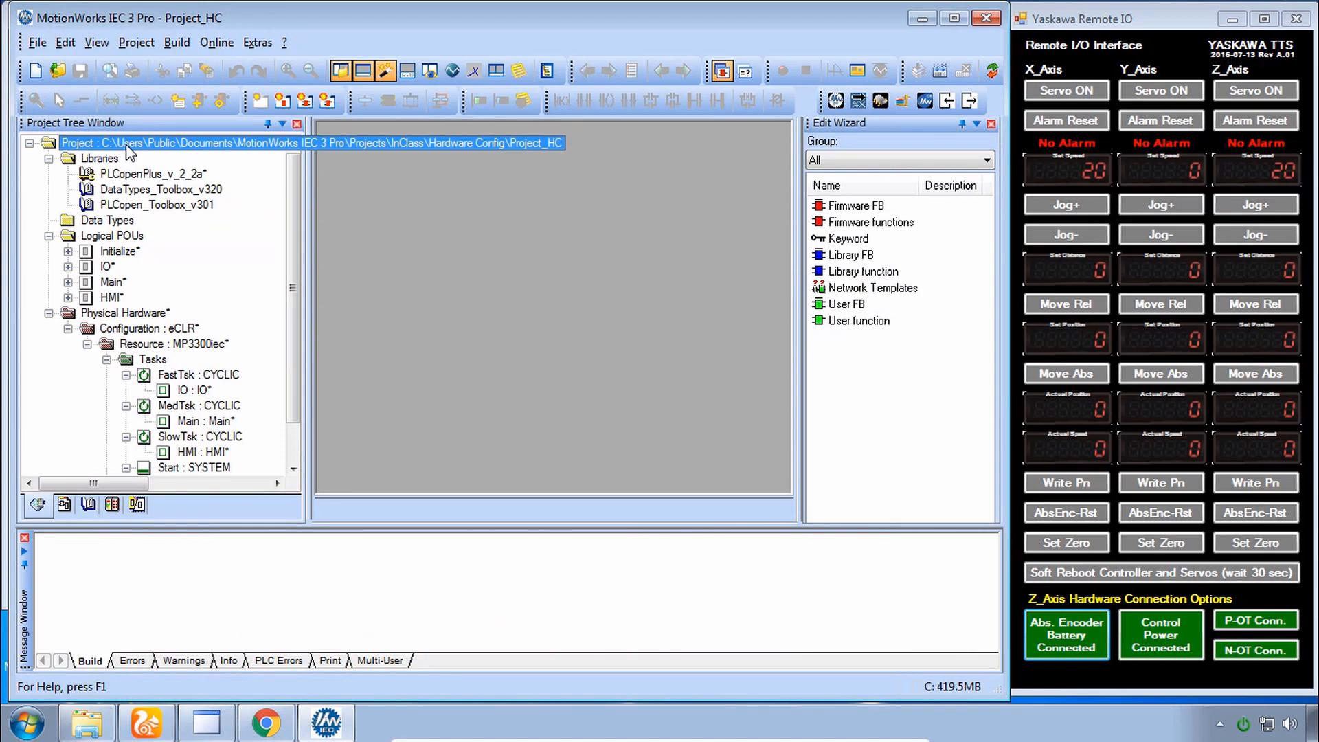
# Switch to Windows Explorer and open the Hardware Config folder under Public Documents\MotionWorks IEC 3 Pro\Projects\InClass on drive C
pyautogui.hotkey('alt', 'Tab')
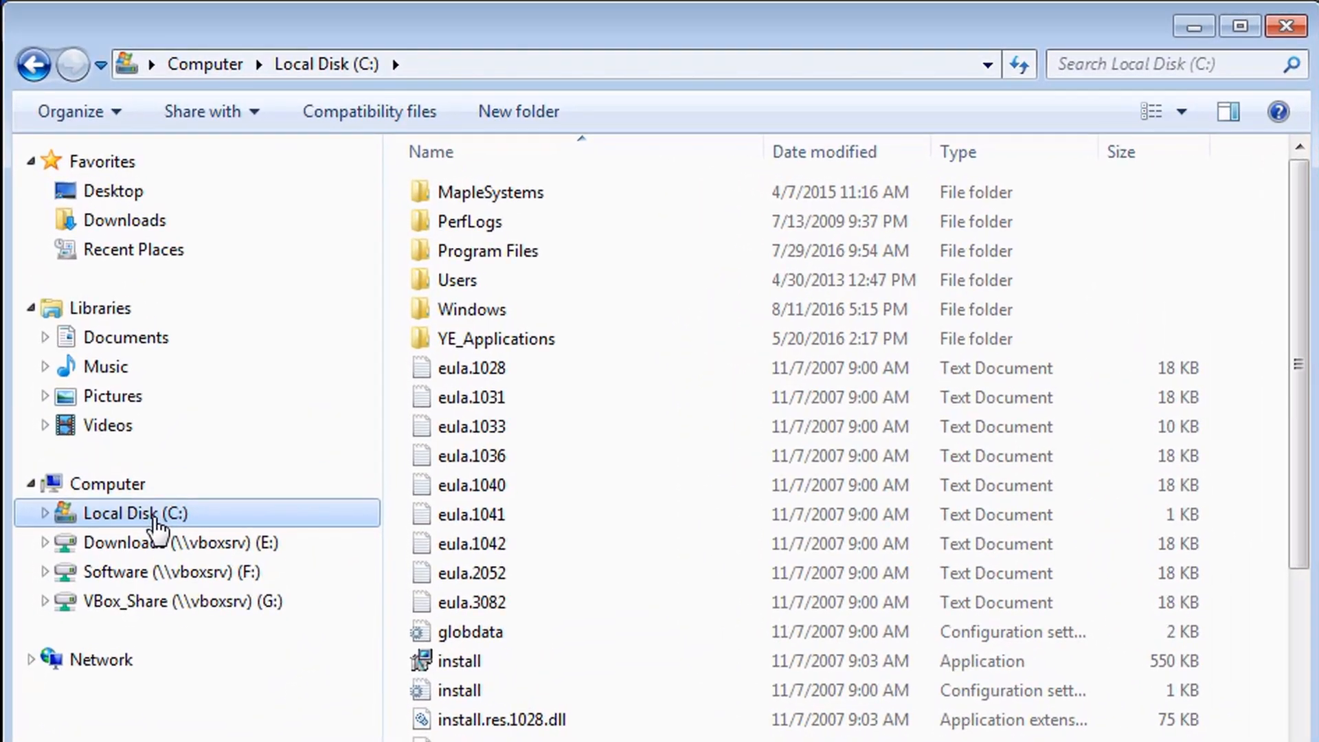
pyautogui.doubleClick(485, 283)
pyautogui.doubleClick(464, 195)
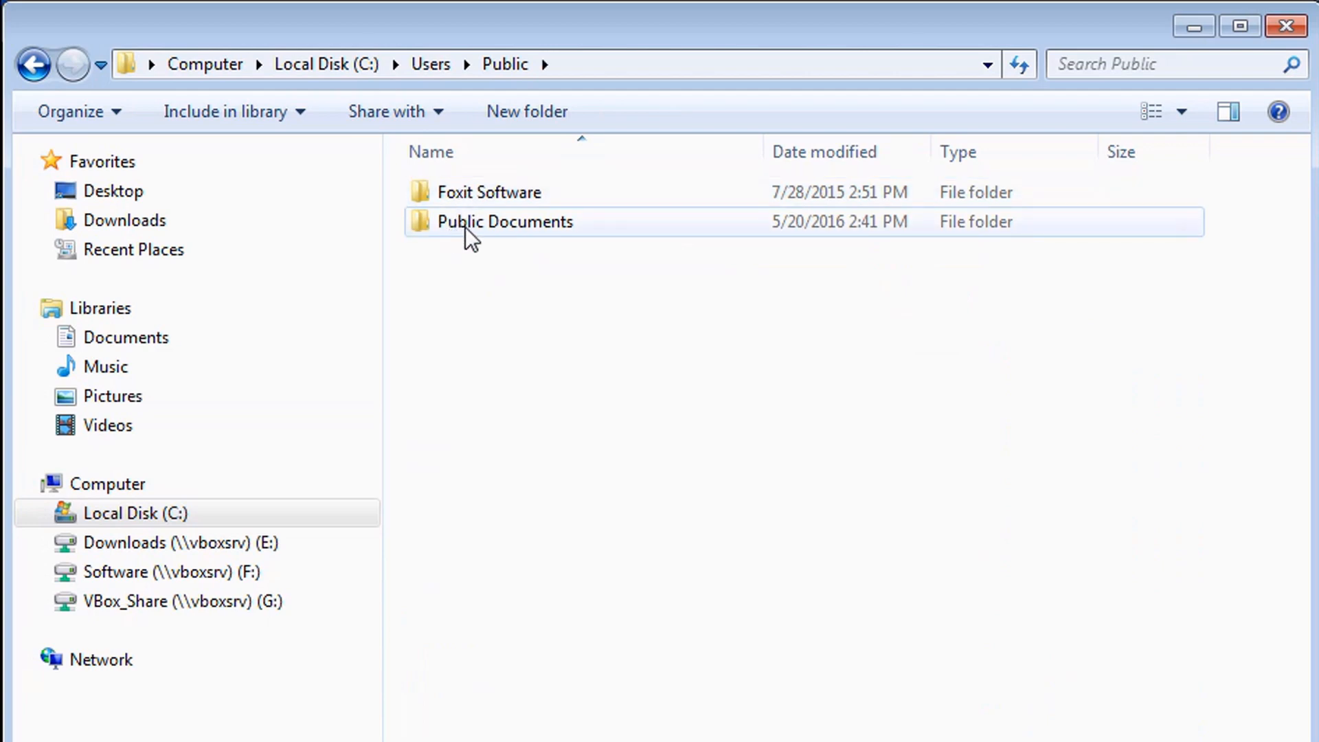
pyautogui.doubleClick(466, 227)
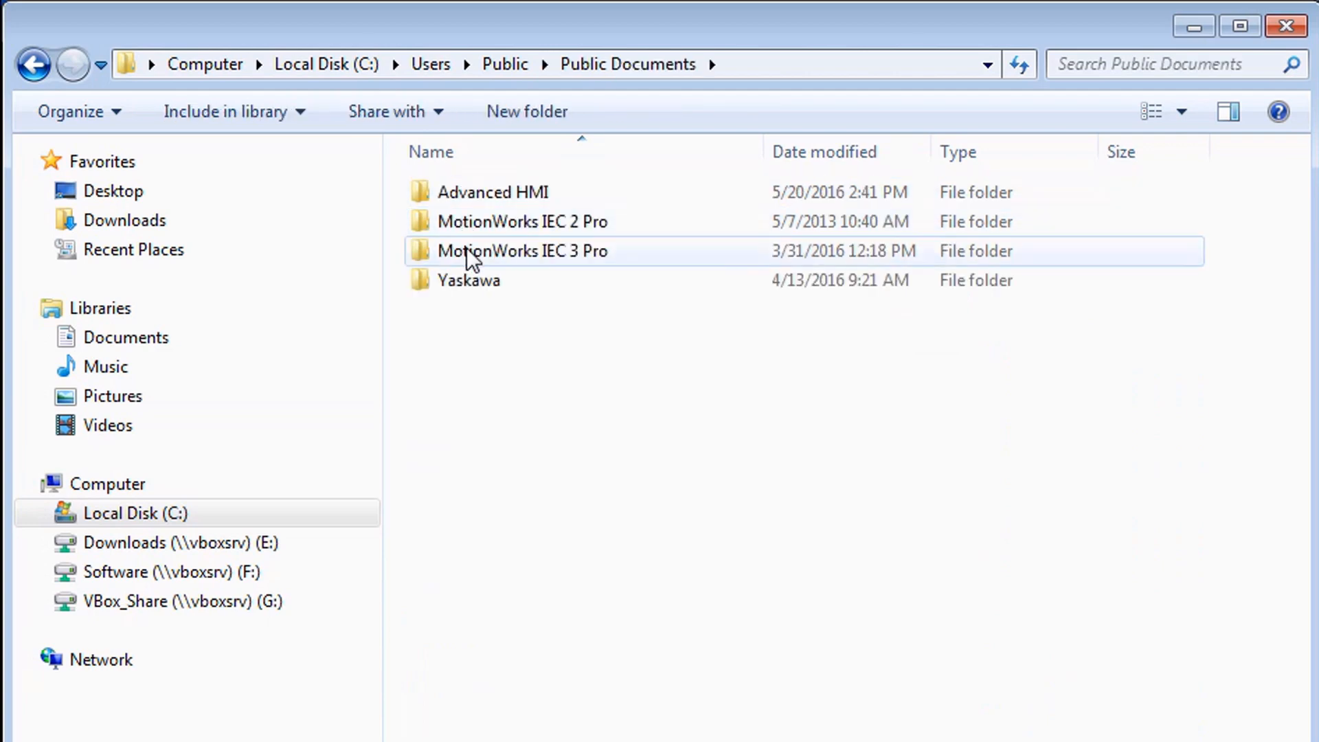
pyautogui.doubleClick(471, 251)
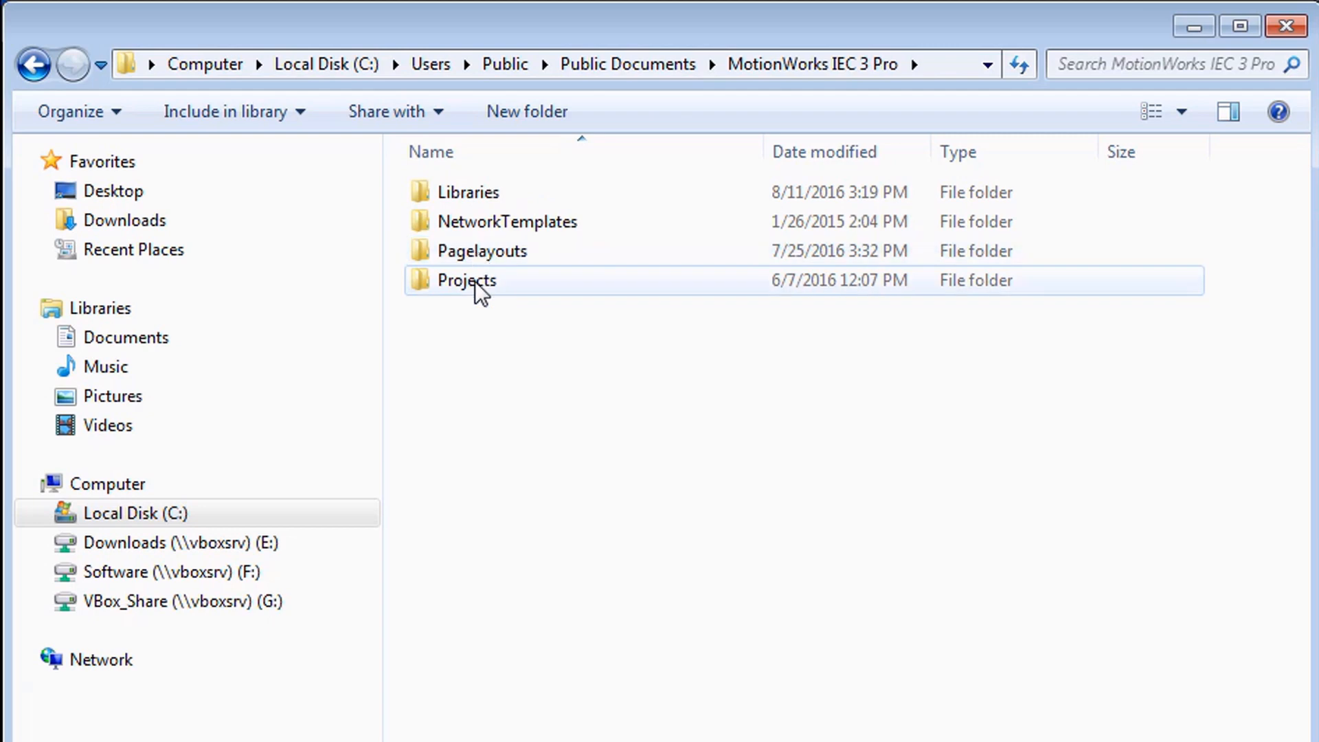
pyautogui.doubleClick(475, 281)
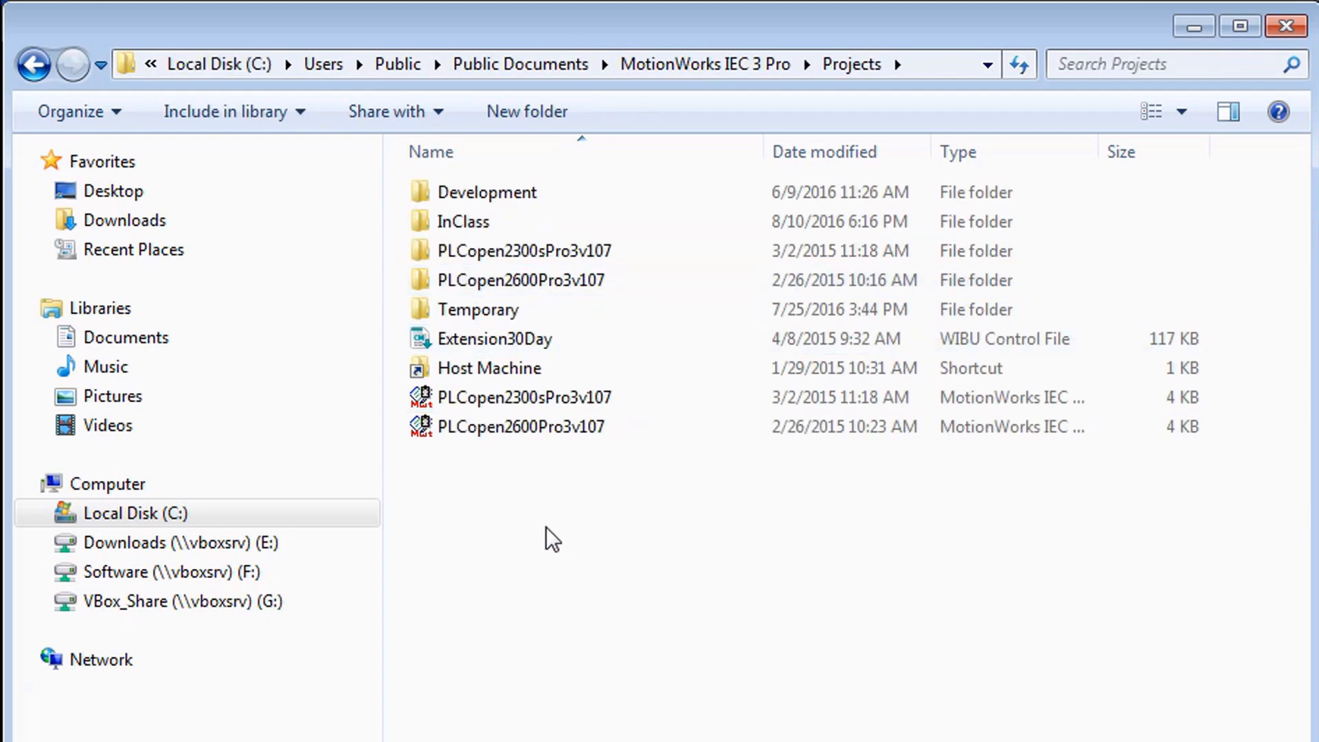
pyautogui.doubleClick(470, 223)
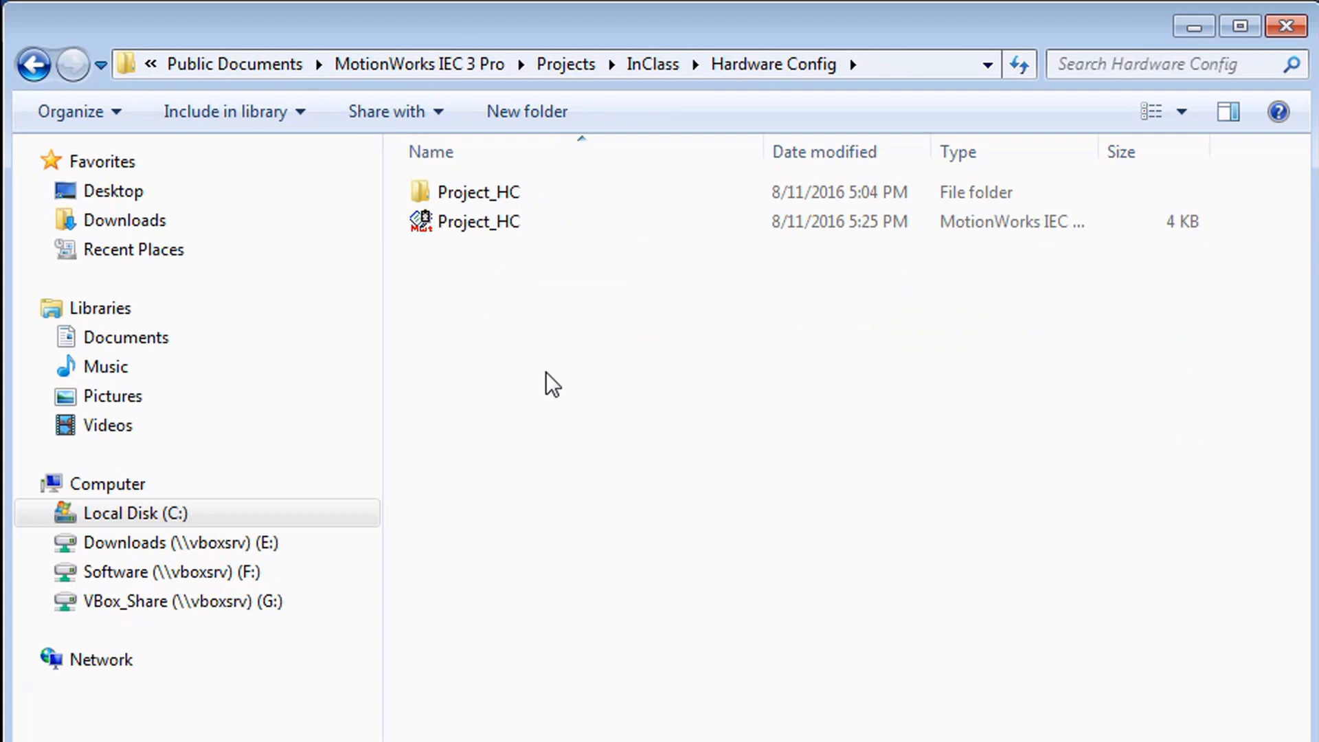
# Check the Project_HC project file and folder, and open the folder's C\Configuration\R\Resource\ConfigFiles subfolder
pyautogui.click(462, 222)
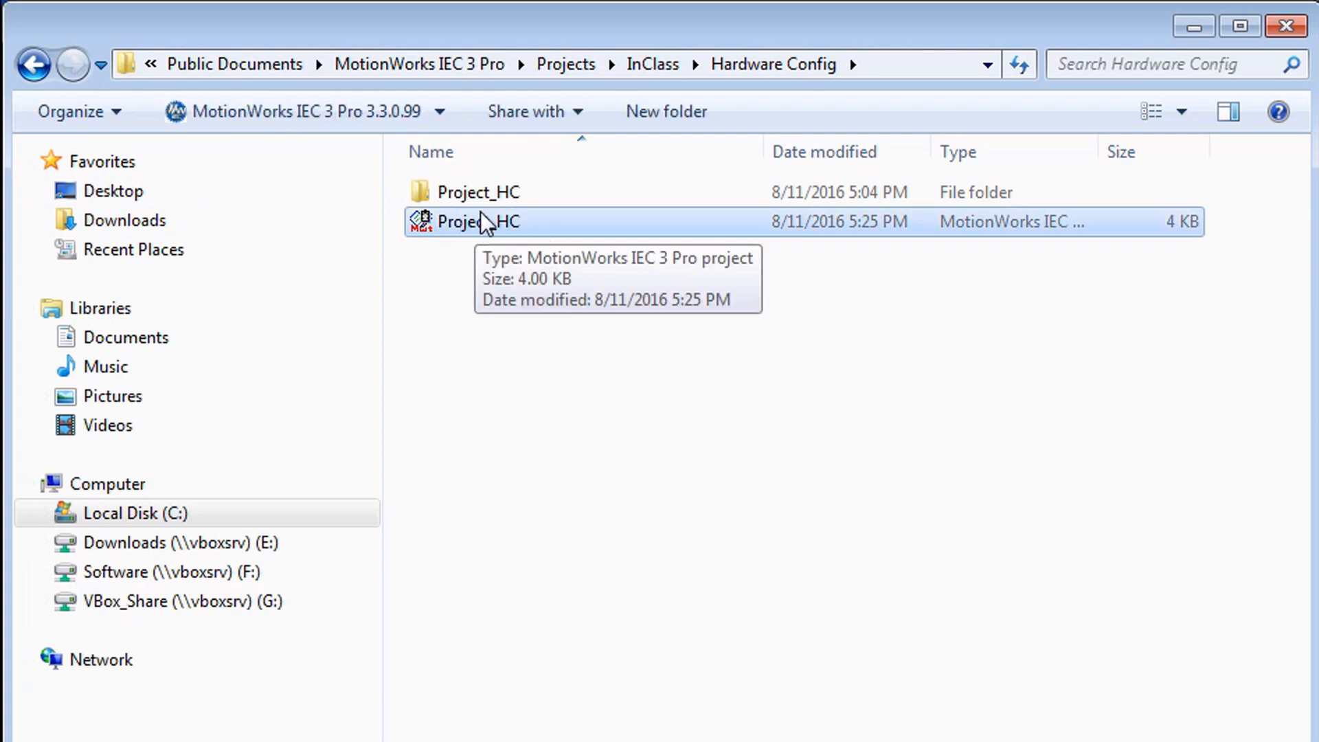
pyautogui.click(484, 196)
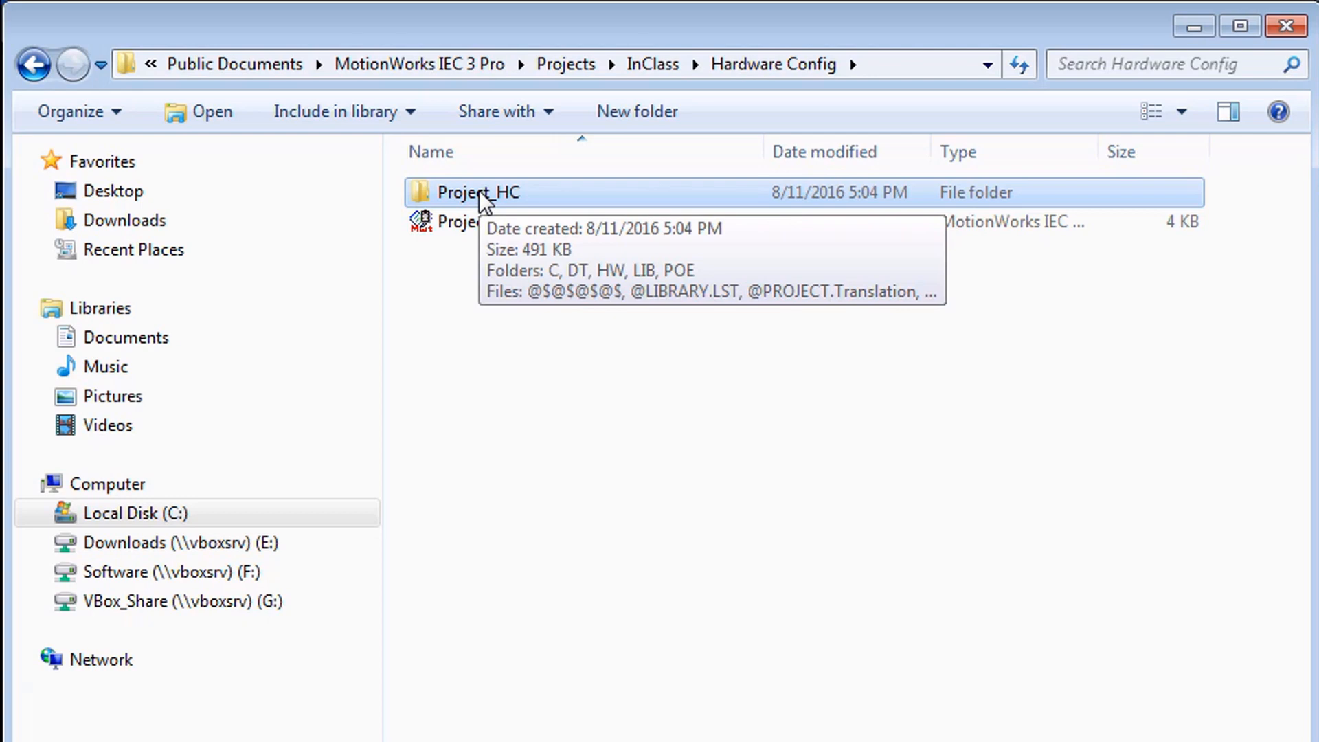
pyautogui.doubleClick(479, 191)
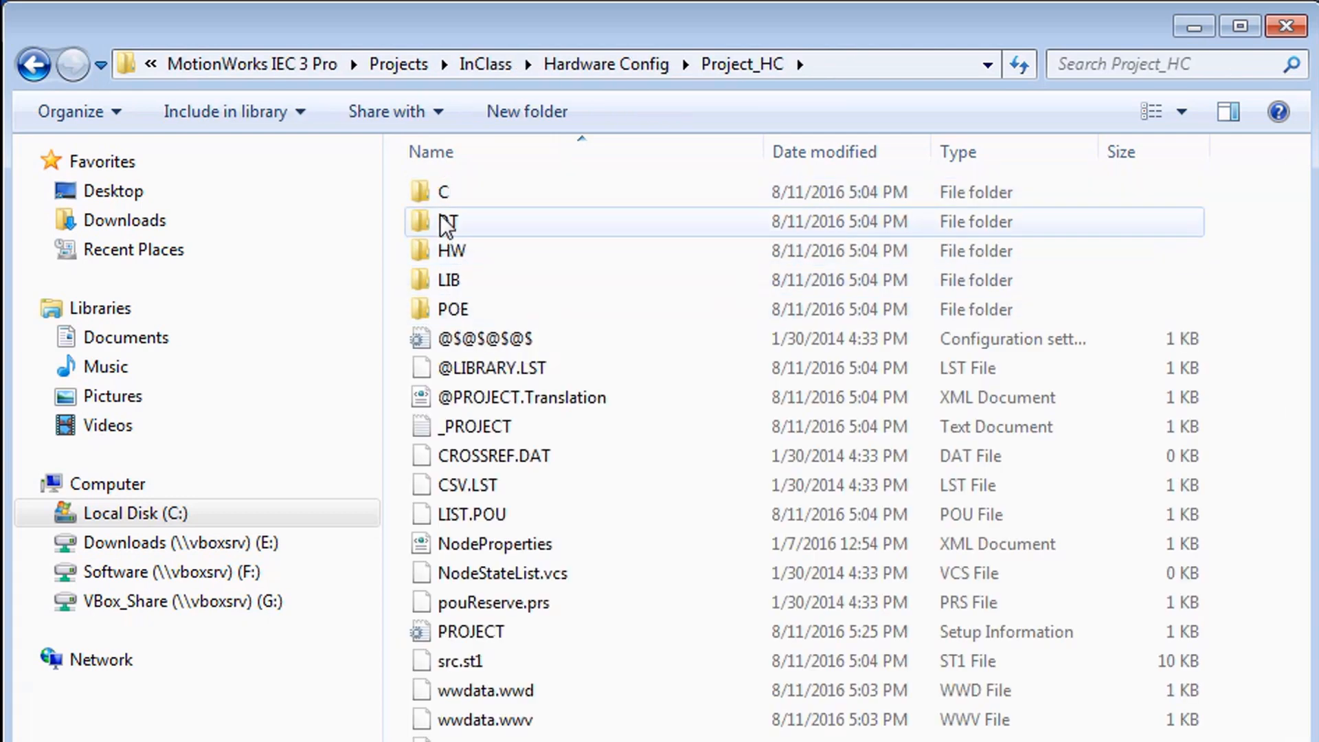
pyautogui.doubleClick(448, 195)
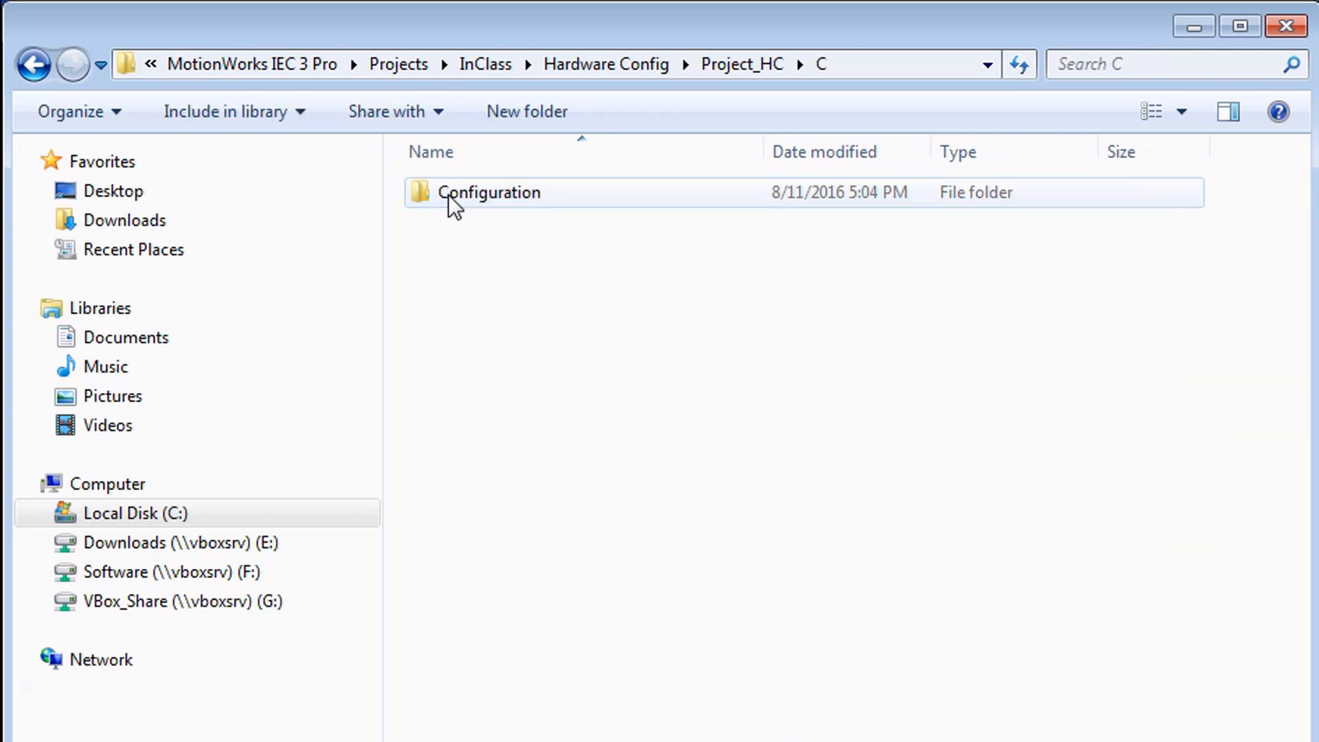
pyautogui.doubleClick(456, 196)
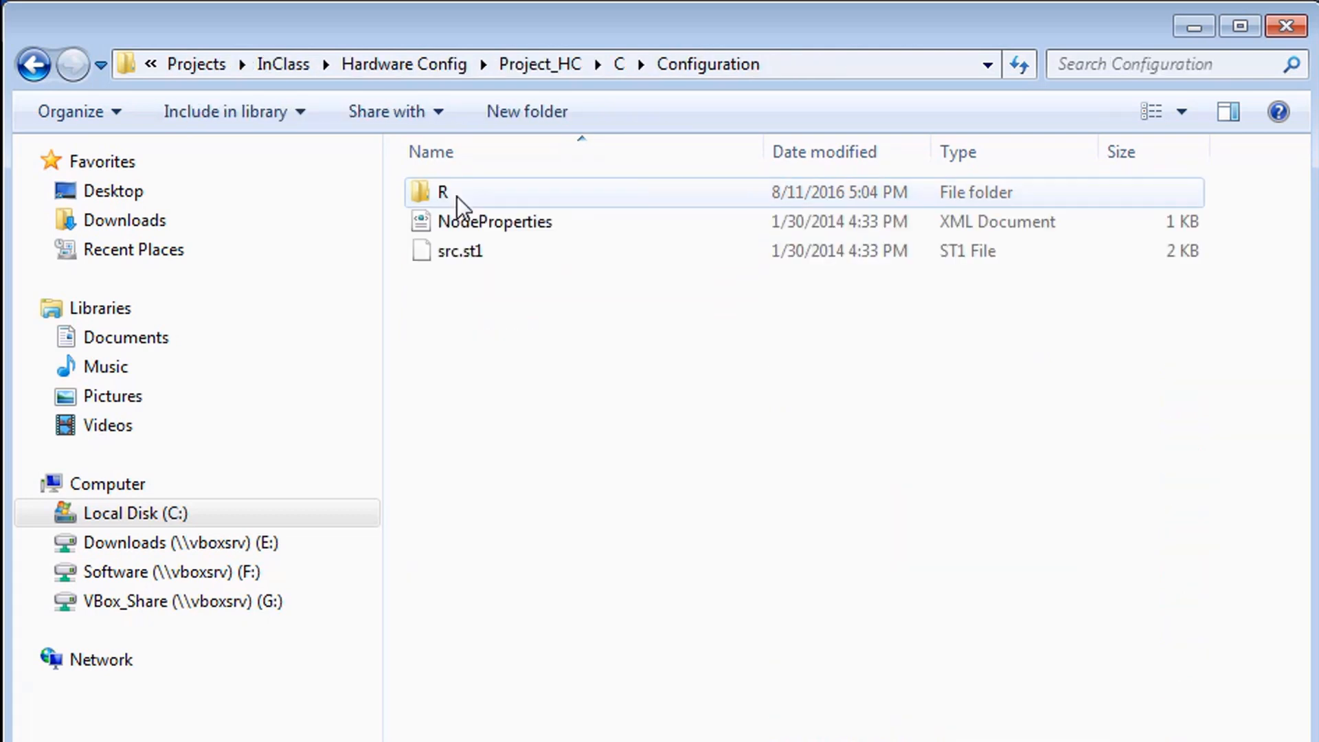
pyautogui.doubleClick(456, 195)
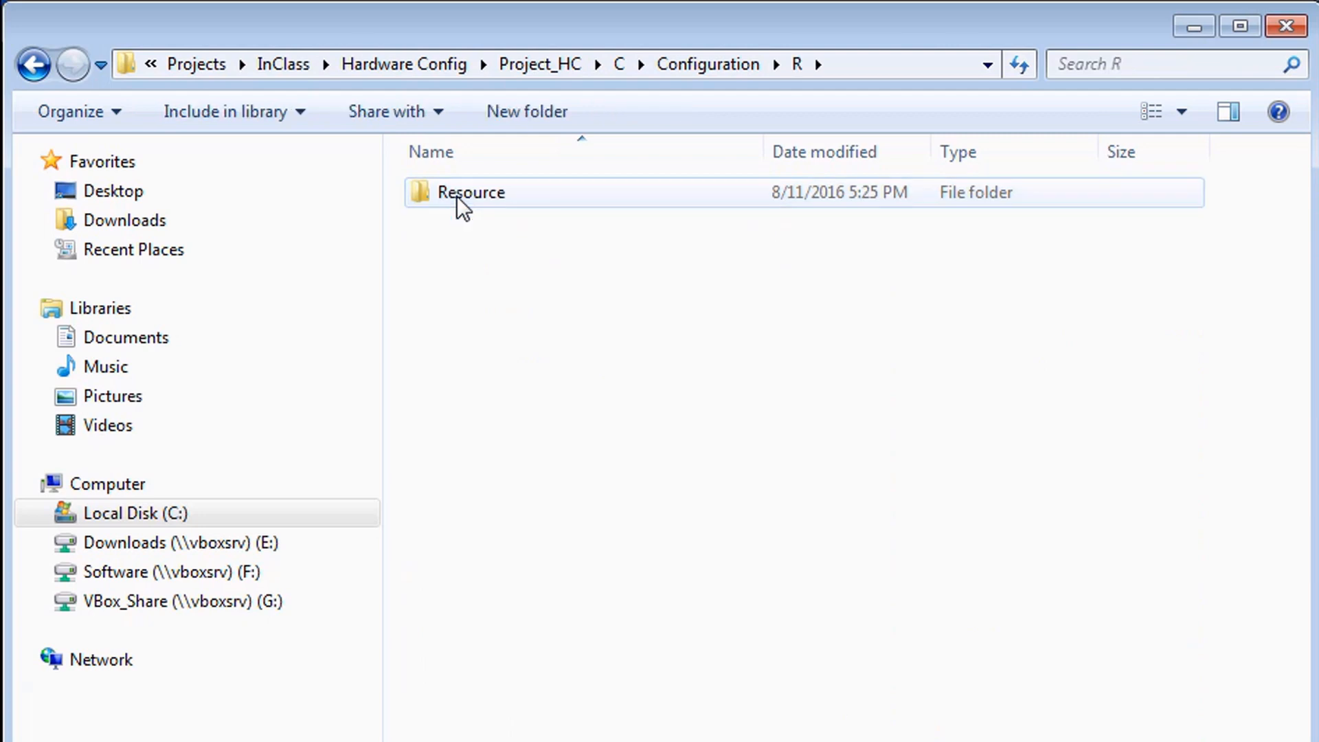
pyautogui.doubleClick(456, 196)
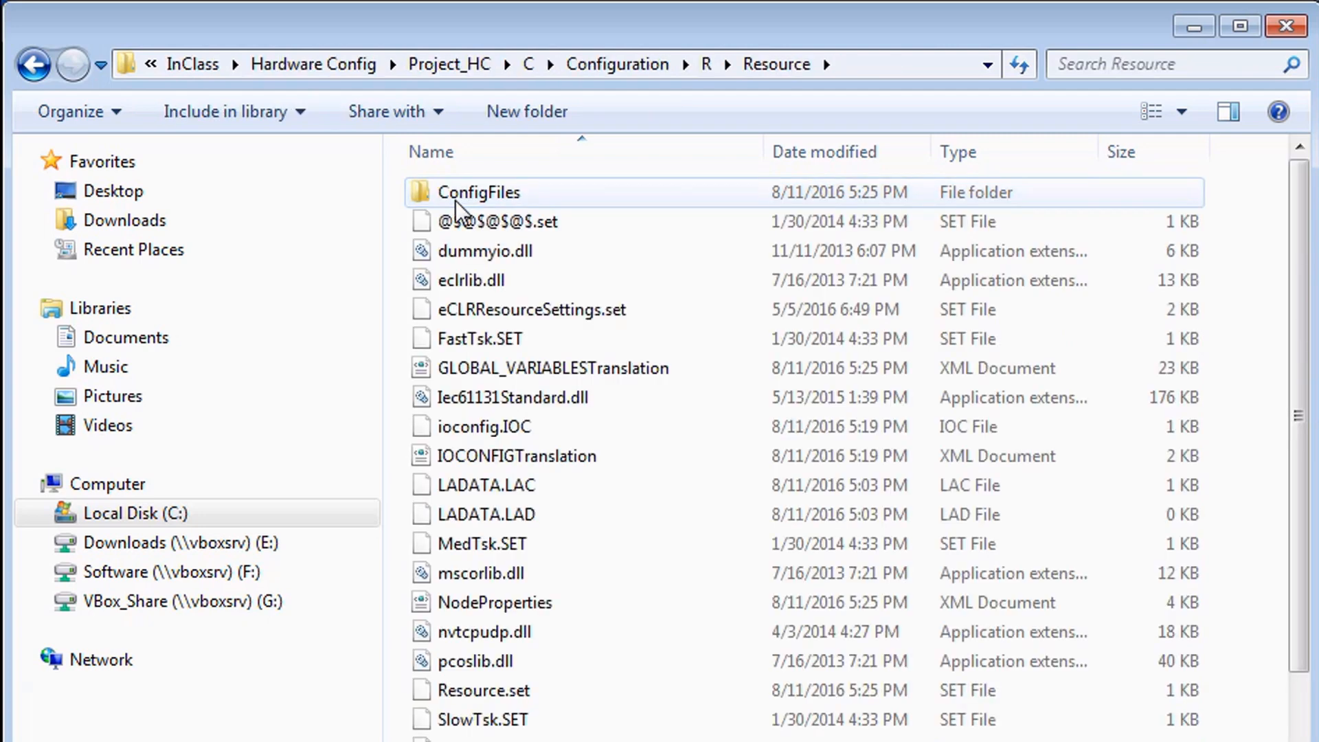
pyautogui.doubleClick(476, 194)
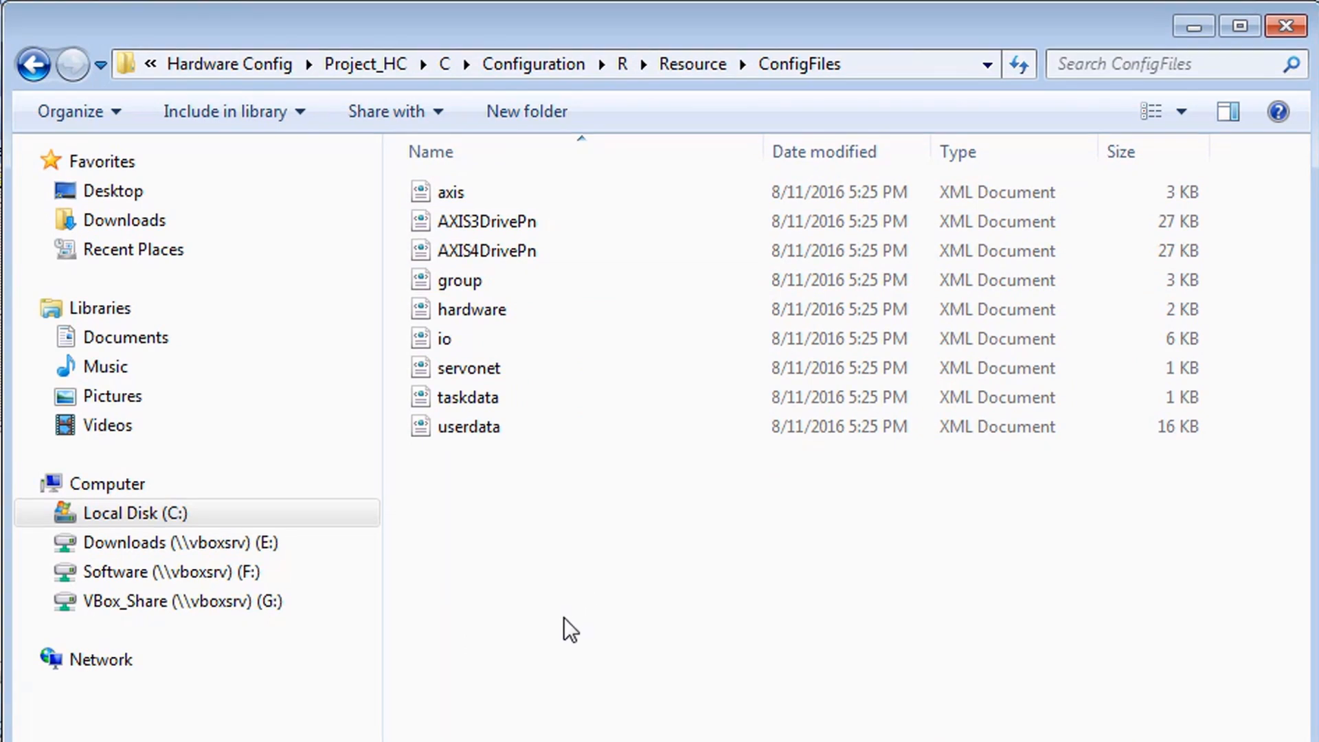
# Switch to the controller's web interface in Chrome and view the files in the startup configuration set
pyautogui.click(1029, 340)
pyautogui.click(959, 617)
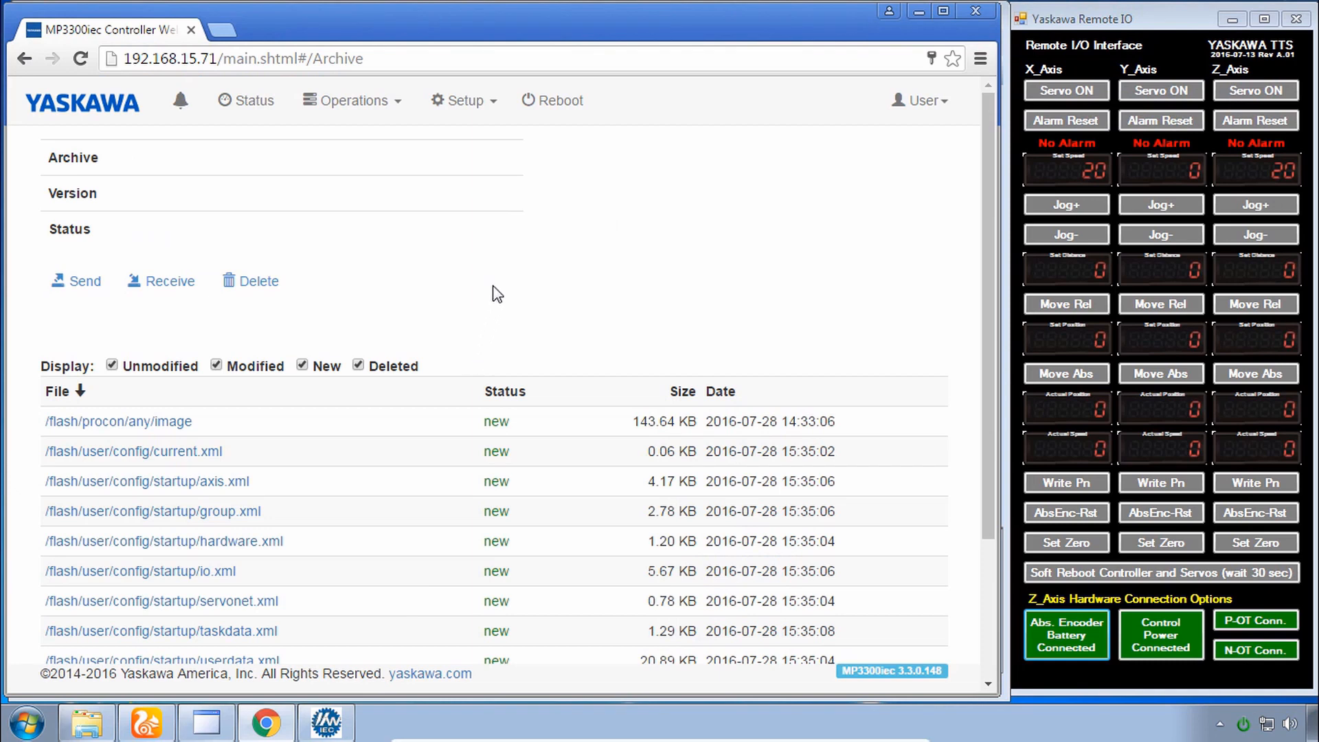
pyautogui.click(468, 119)
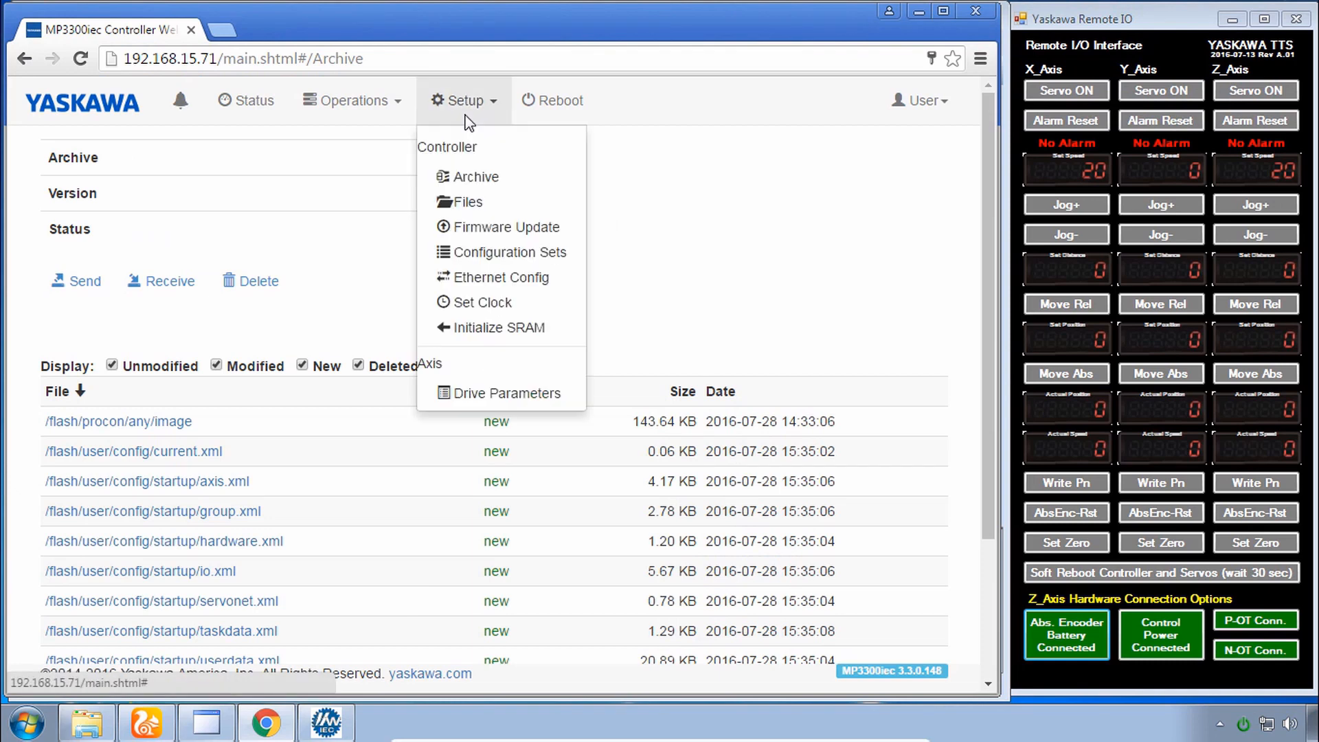
pyautogui.click(527, 259)
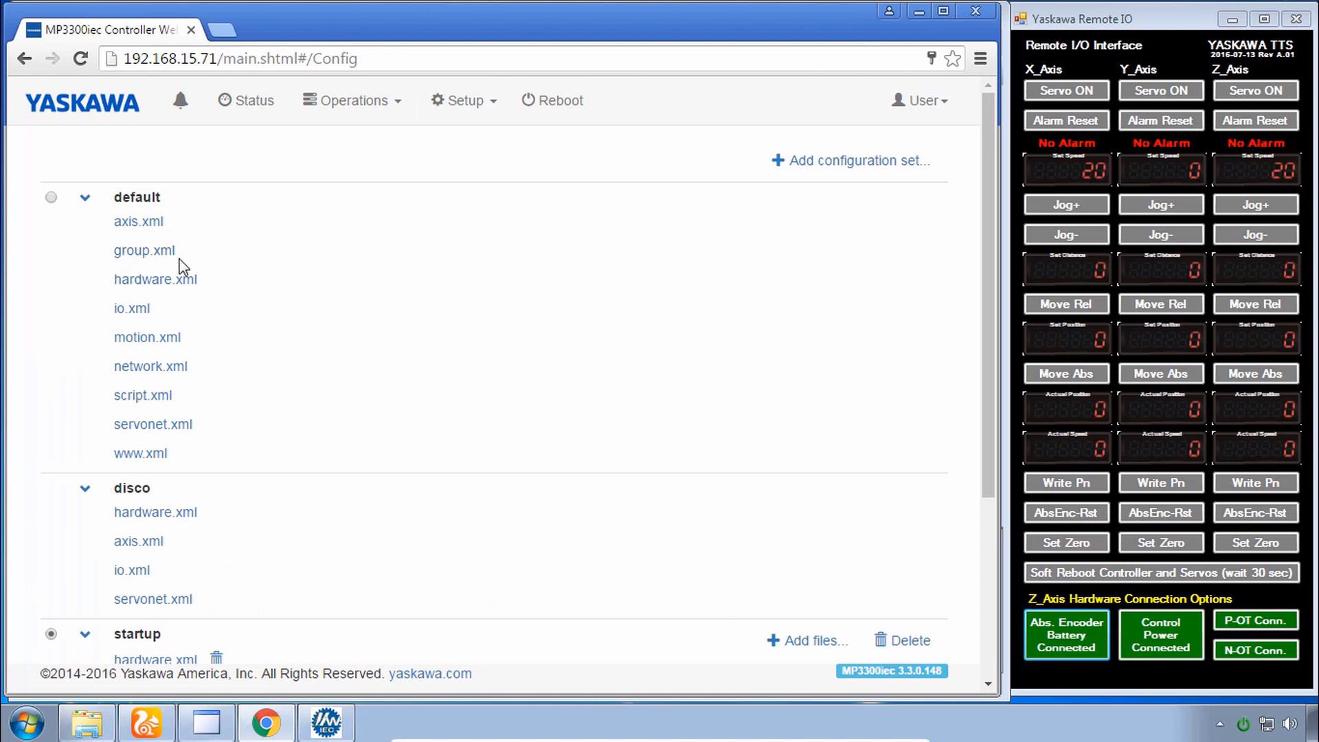
pyautogui.scroll(-4, 289, 512)
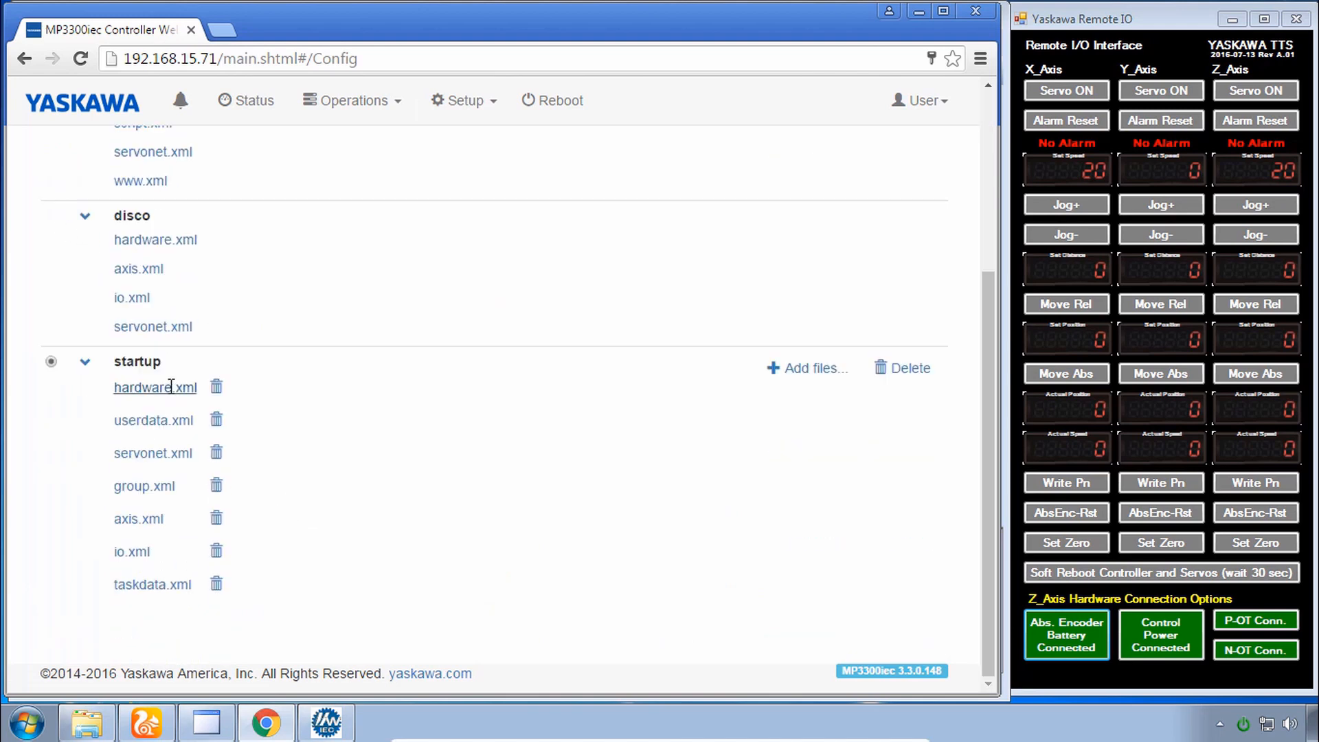
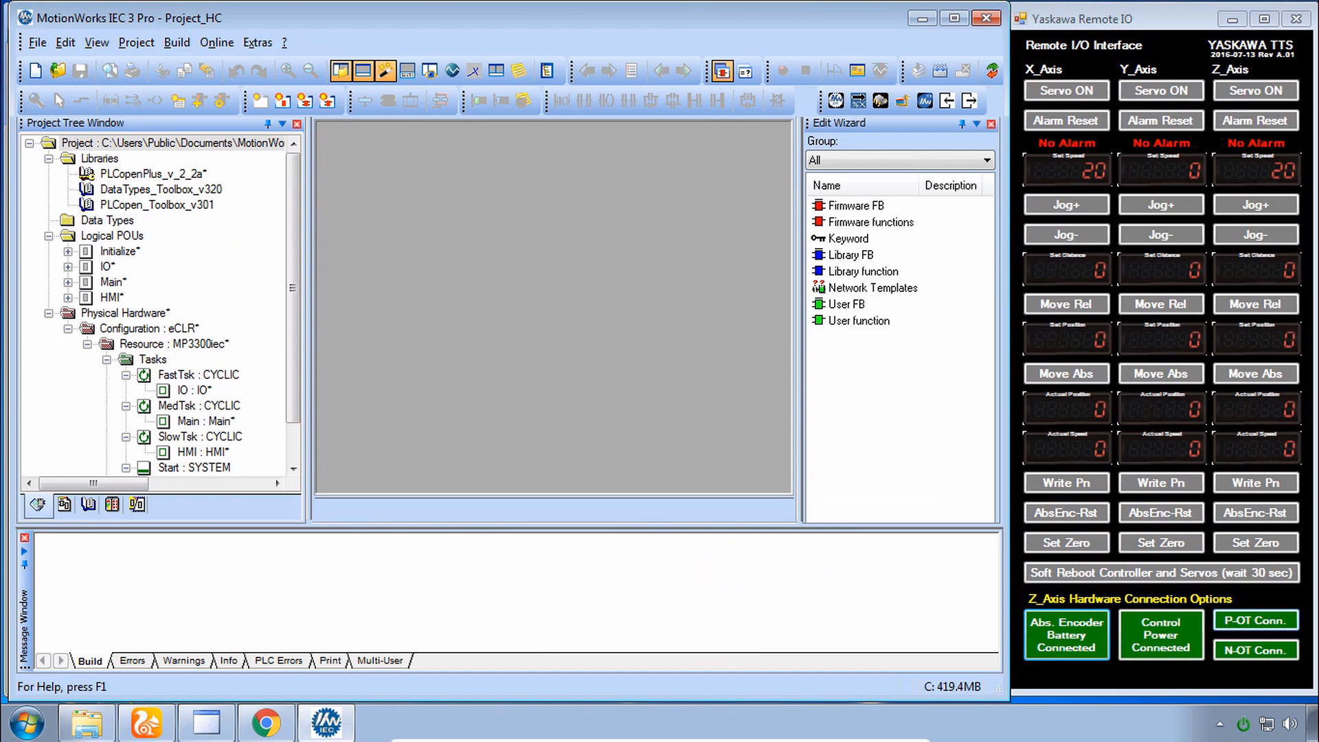
# Reopen Hardware Configuration from MotionWorks IEC 3 Pro and connect to the controller at 192.168.15.71
pyautogui.click(835, 101)
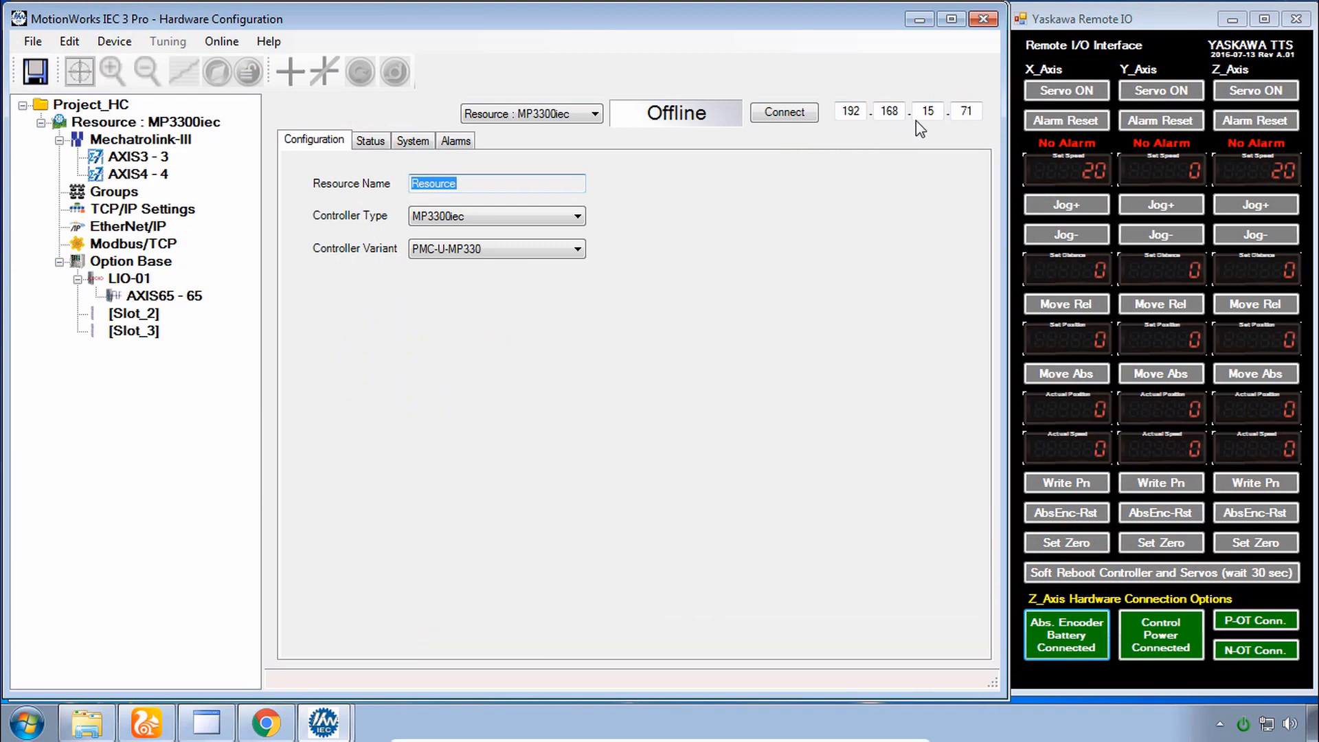
pyautogui.click(783, 112)
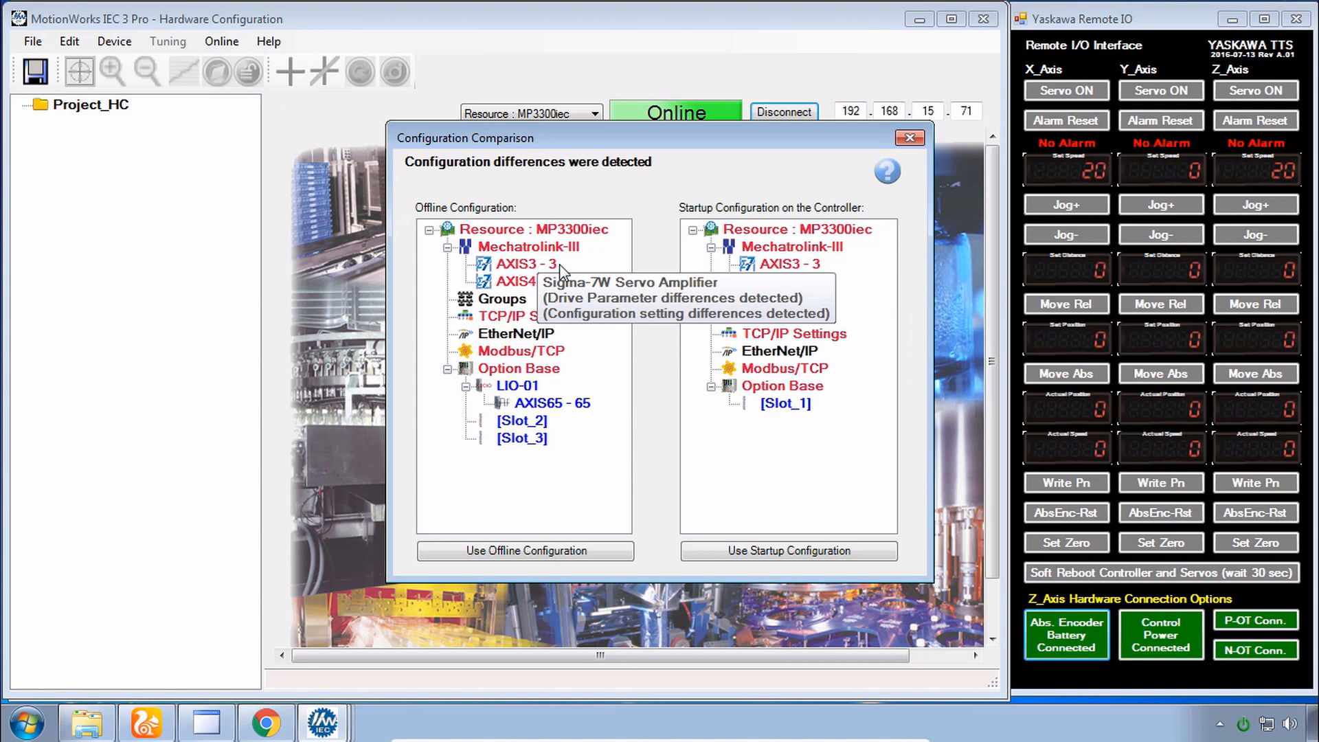
# Show AXIS3's differences between the offline and startup configurations, and compare the two values of item 1802
pyautogui.click(797, 270)
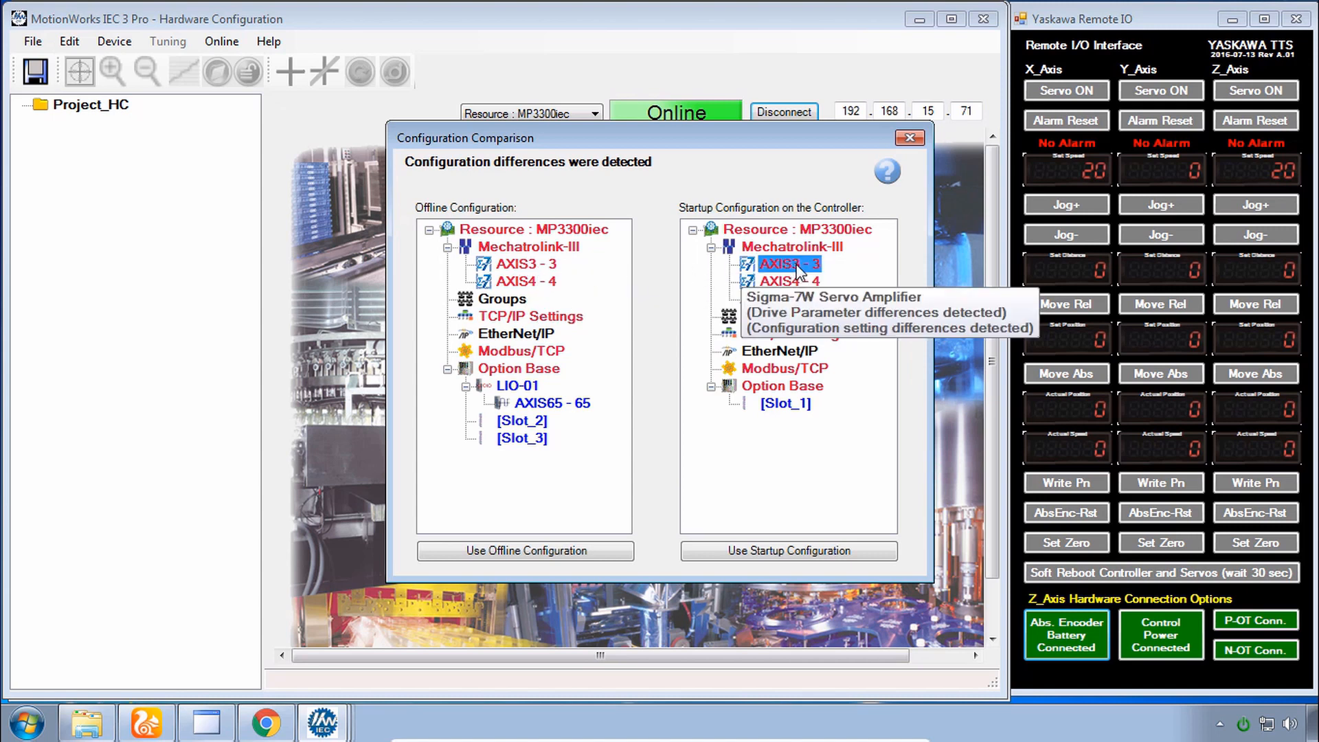
pyautogui.rightClick(797, 269)
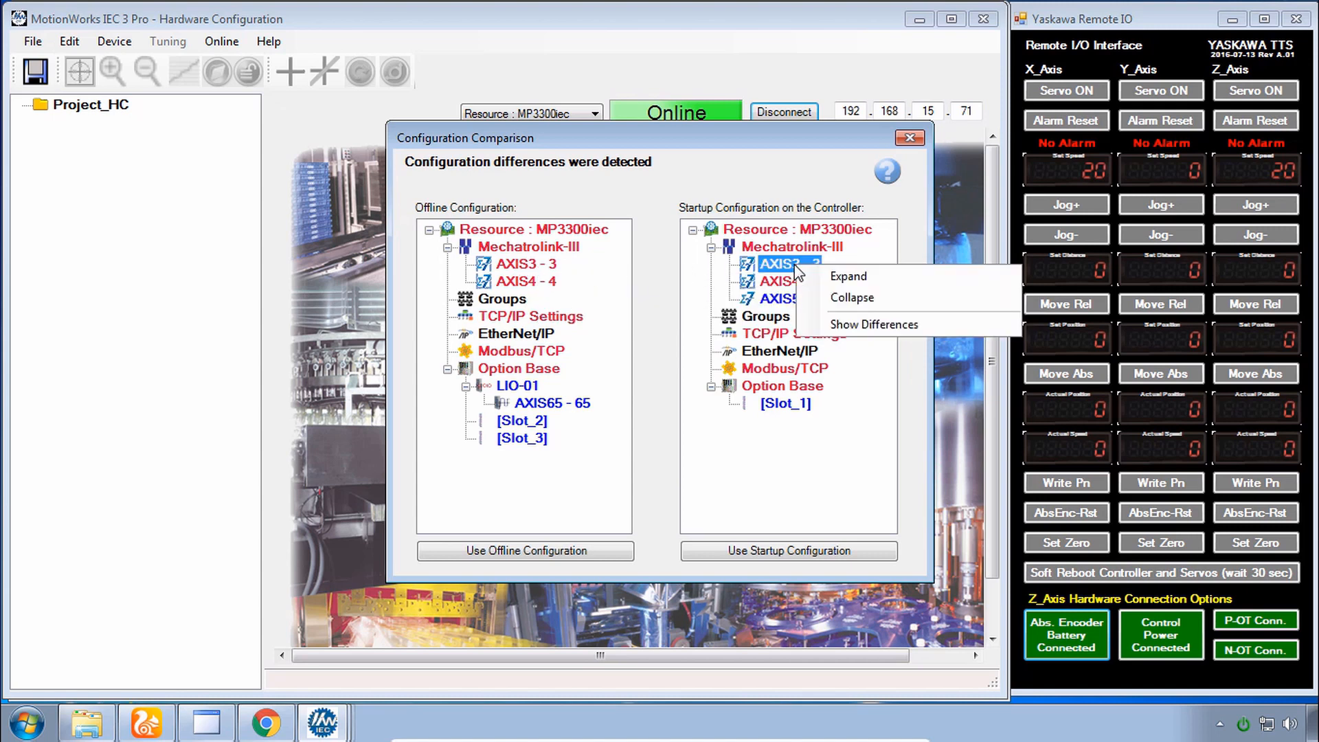
pyautogui.click(860, 326)
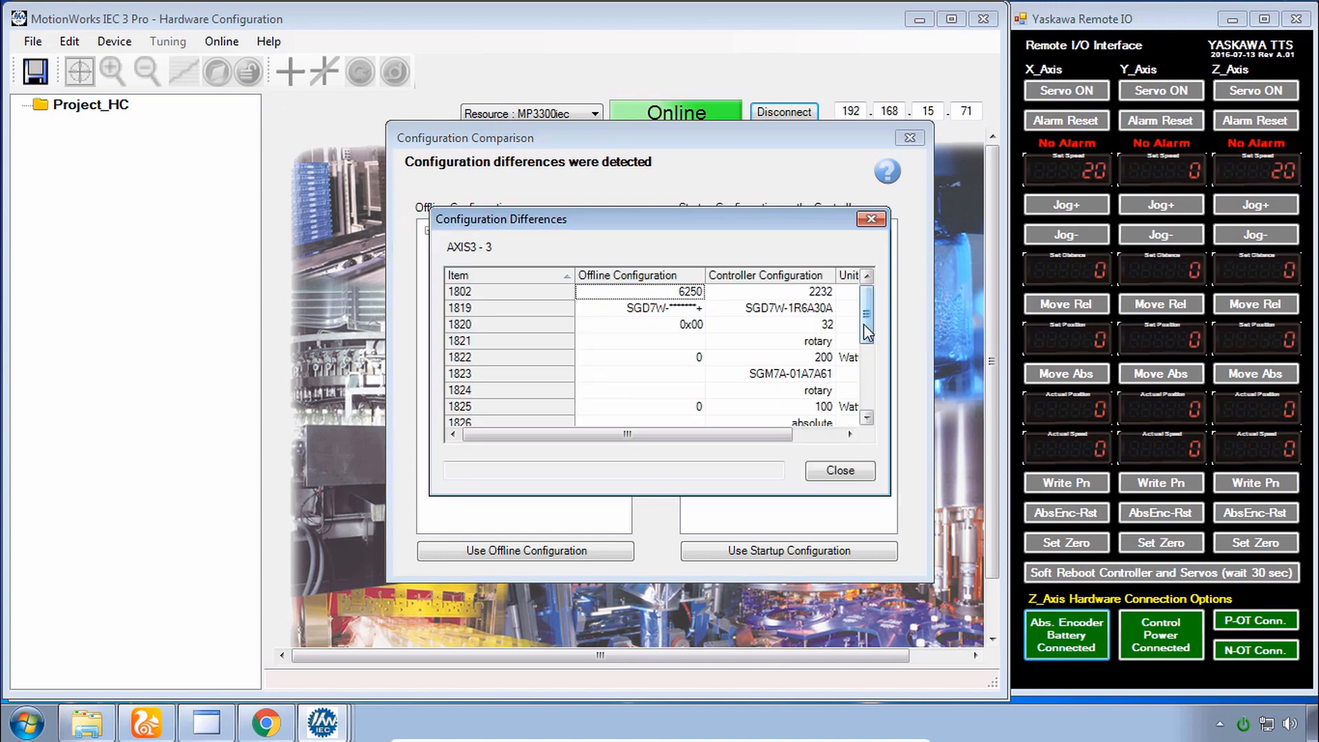
pyautogui.click(669, 296)
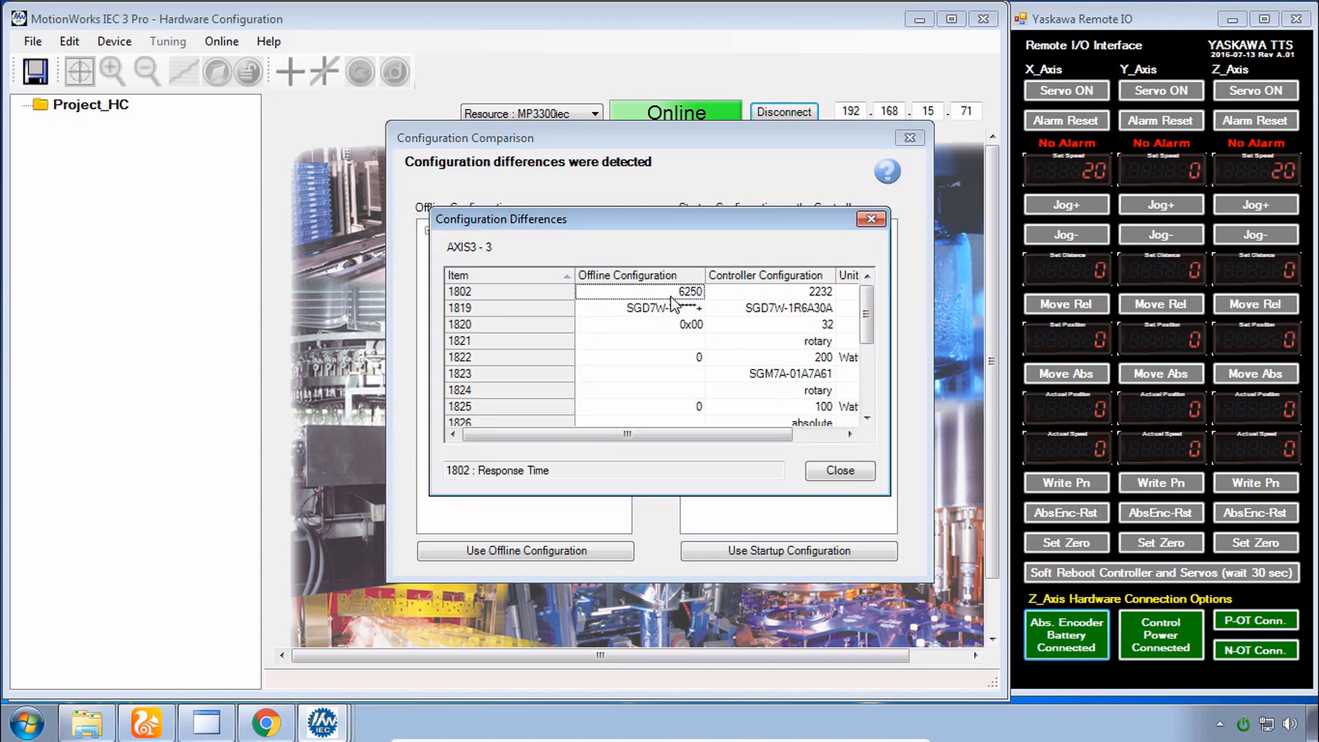
pyautogui.click(778, 295)
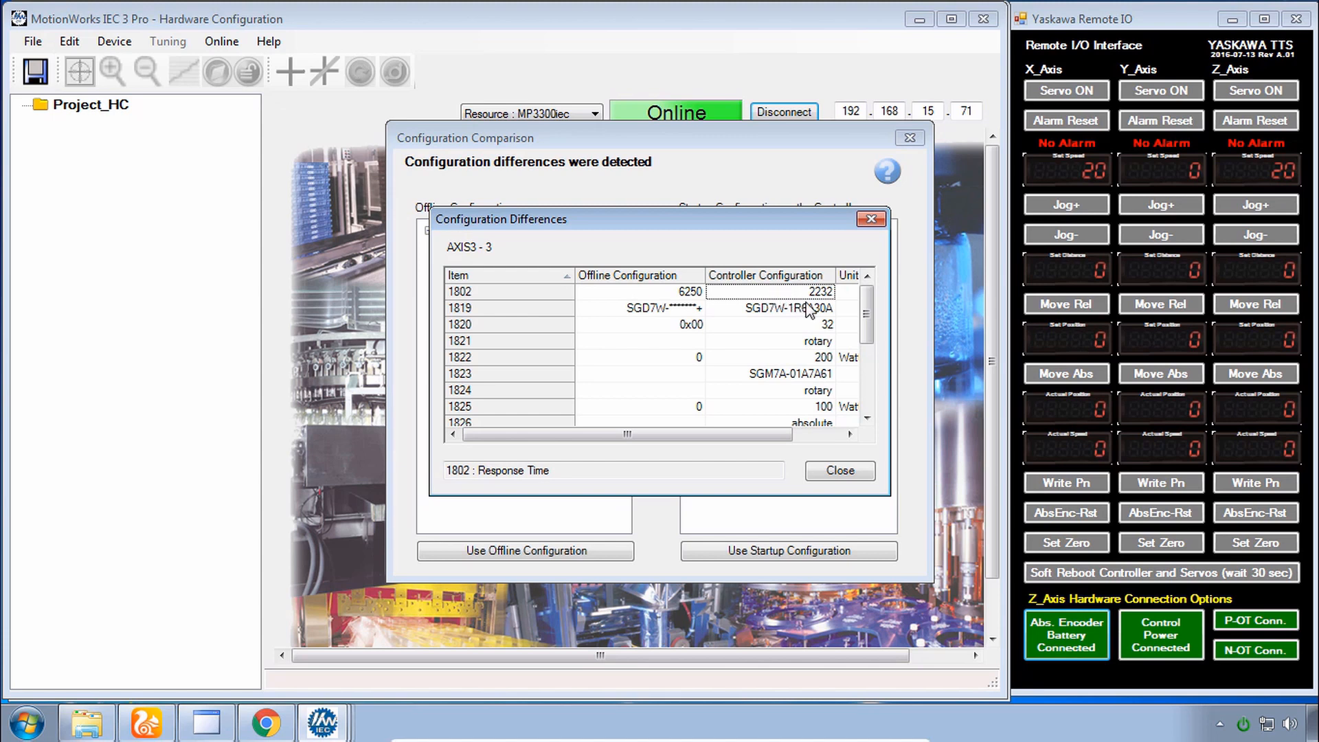
# Close the AXIS3 differences, use the controller's startup configuration, and view the settings of AXIS3, AXIS4 and AXIS5
pyautogui.click(839, 471)
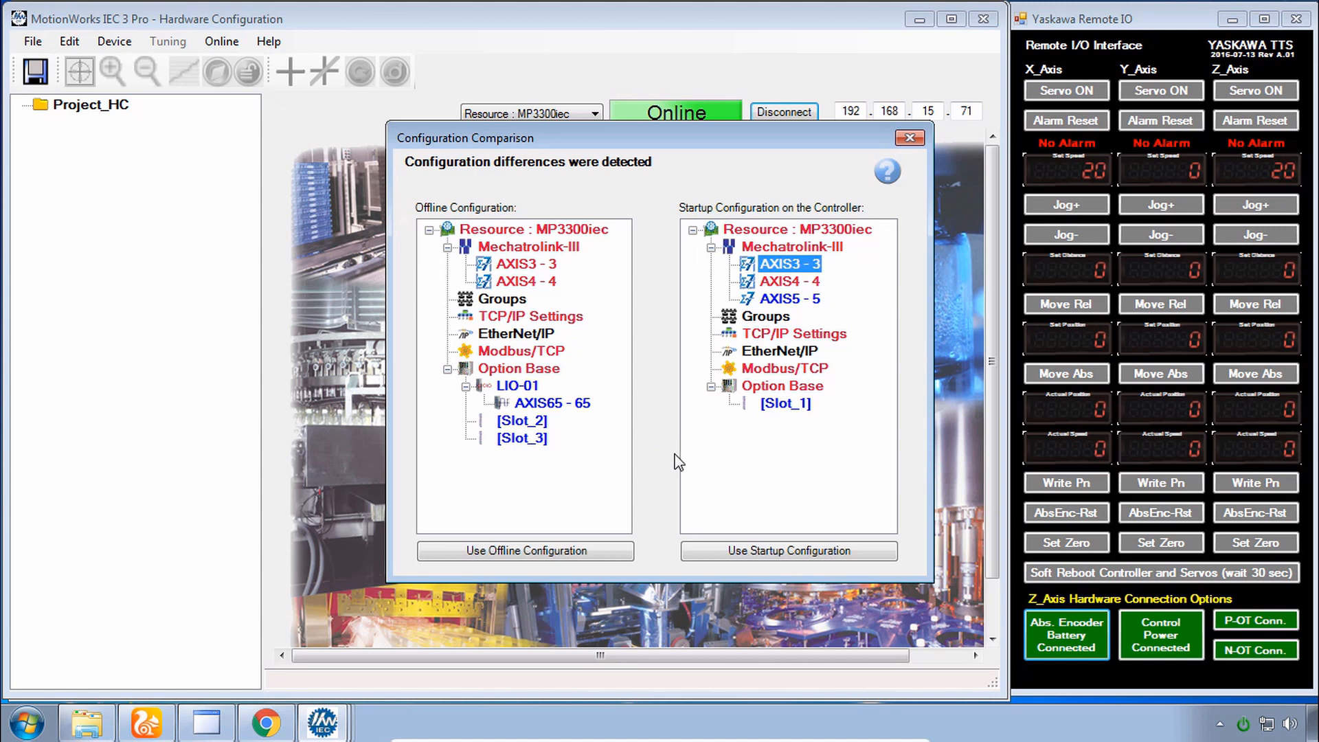
pyautogui.click(790, 551)
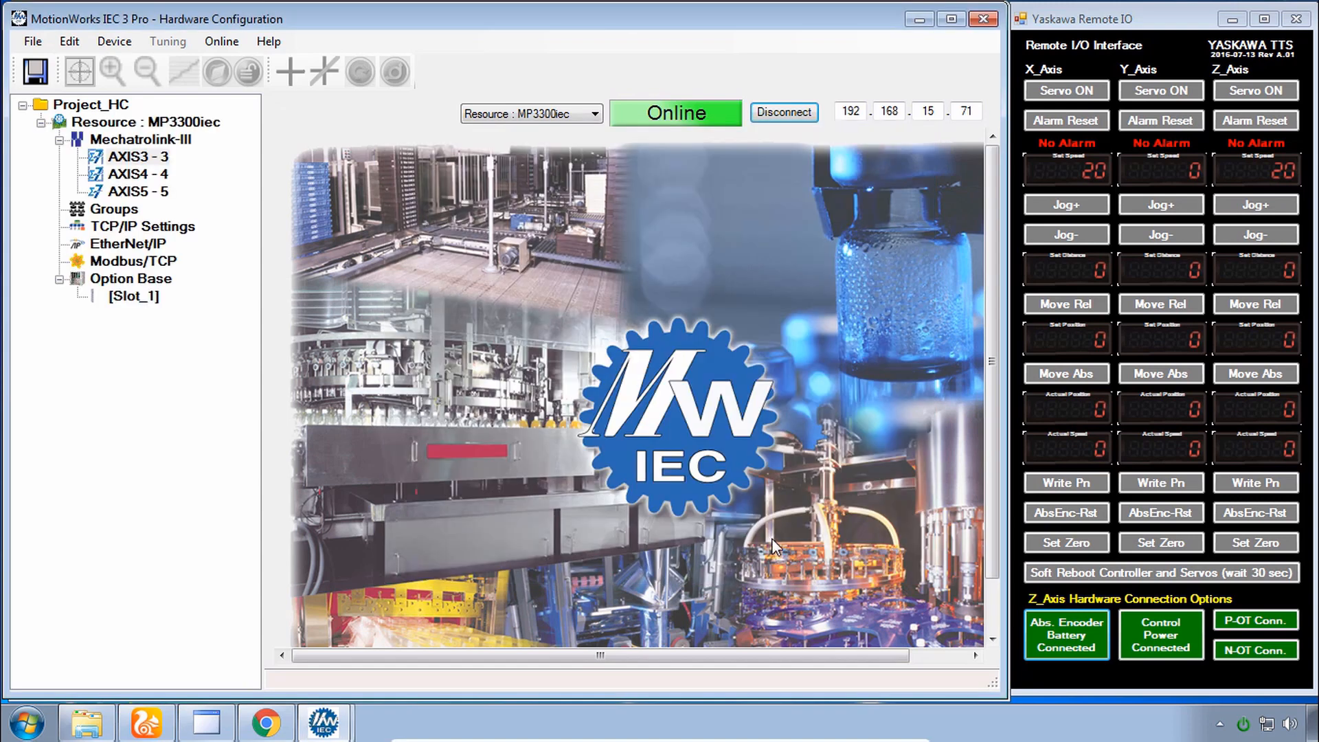
pyautogui.click(138, 158)
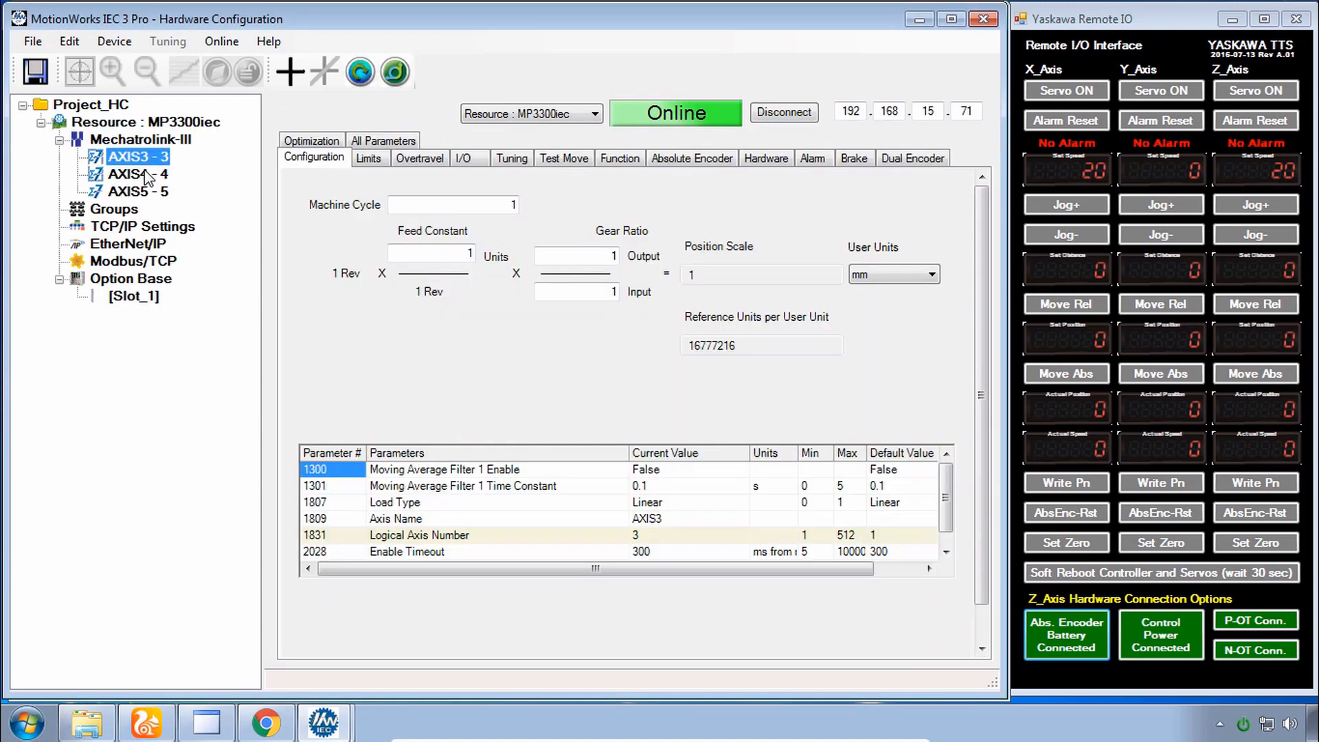
pyautogui.click(146, 177)
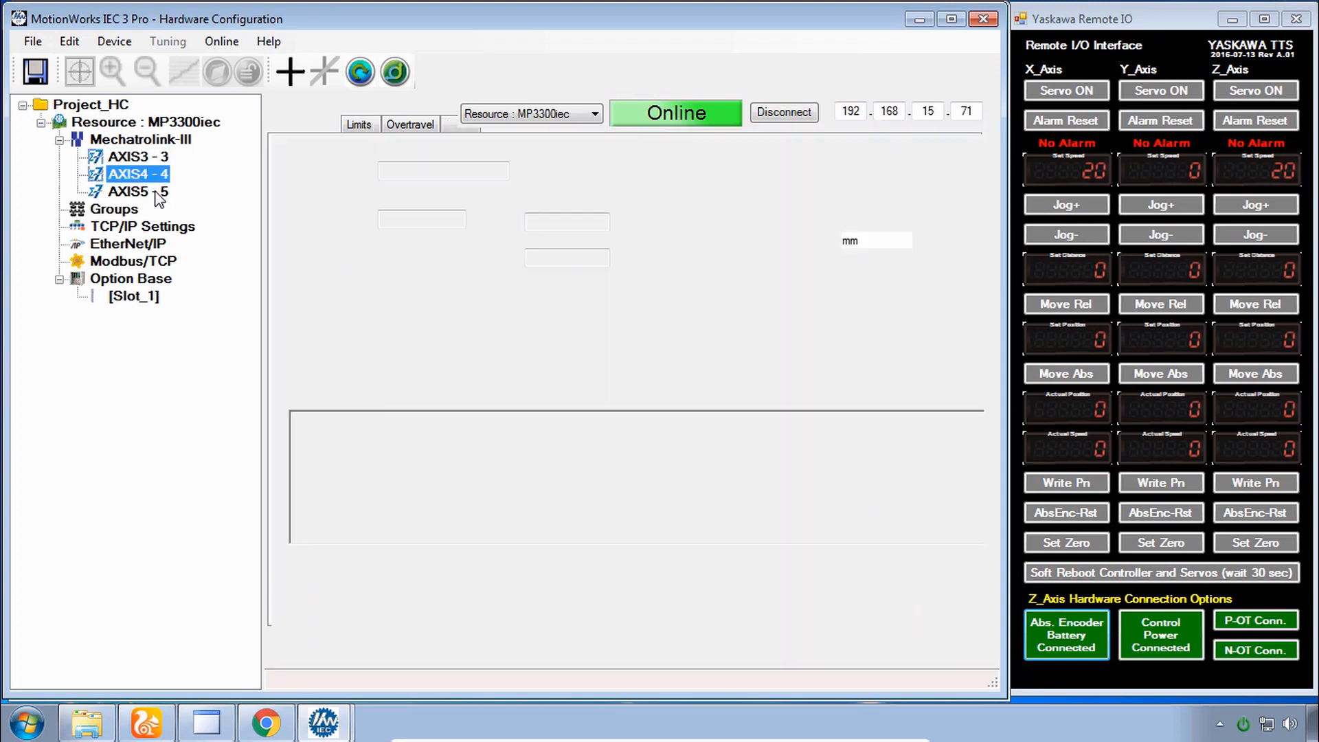
pyautogui.click(155, 195)
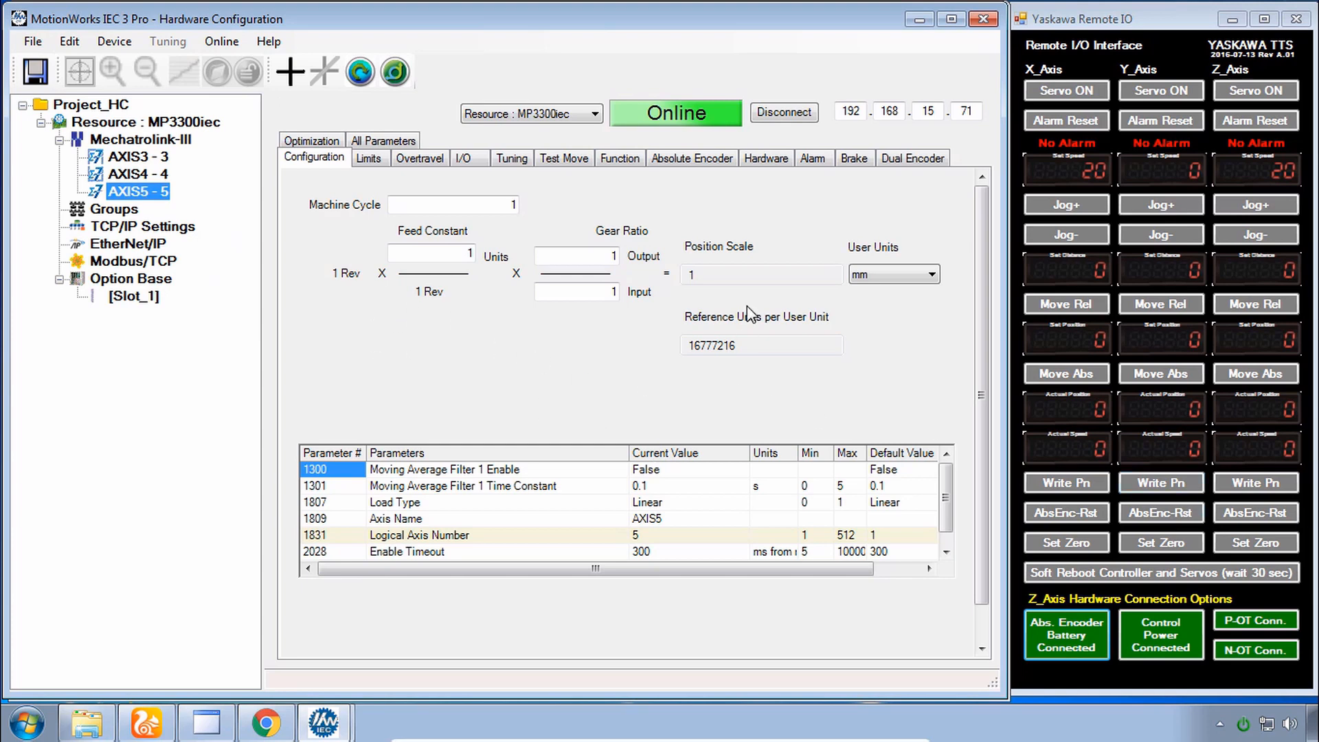
# Disconnect from the controller and close Hardware Configuration without saving the project configuration changes
pyautogui.click(793, 111)
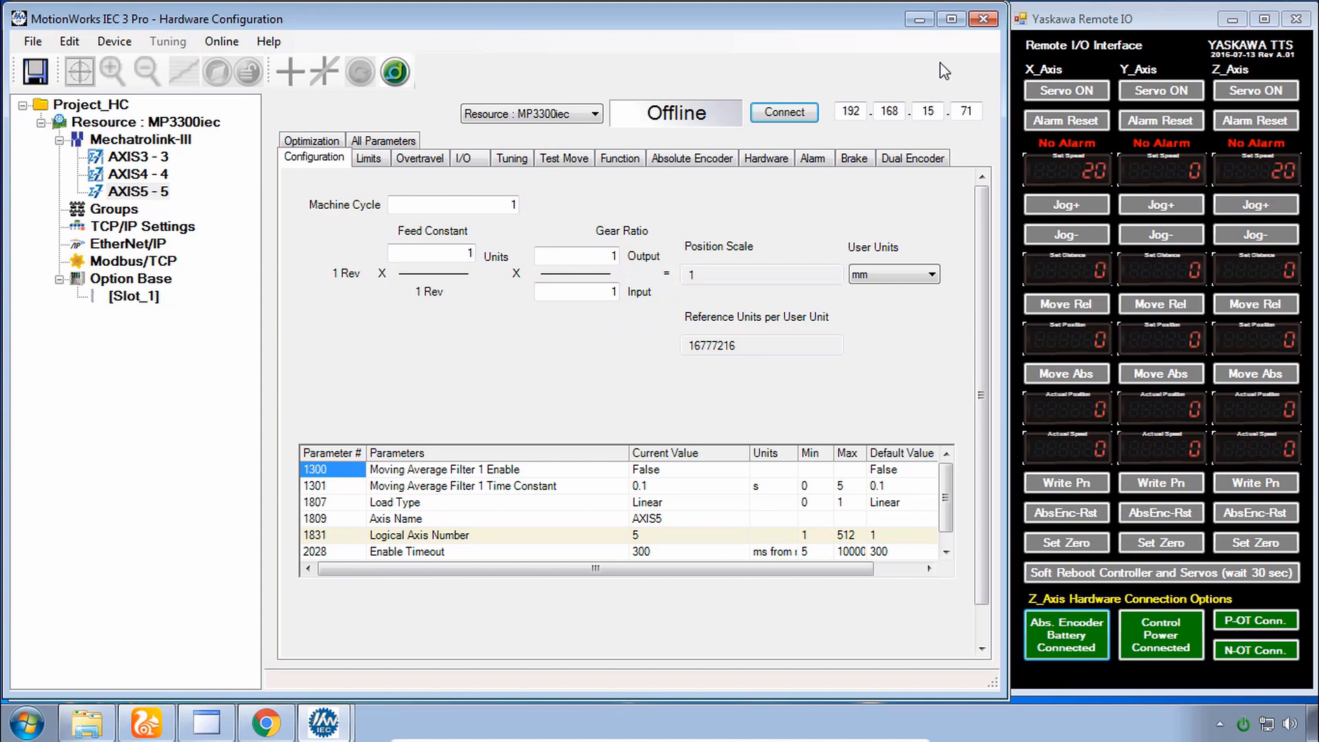
pyautogui.click(984, 19)
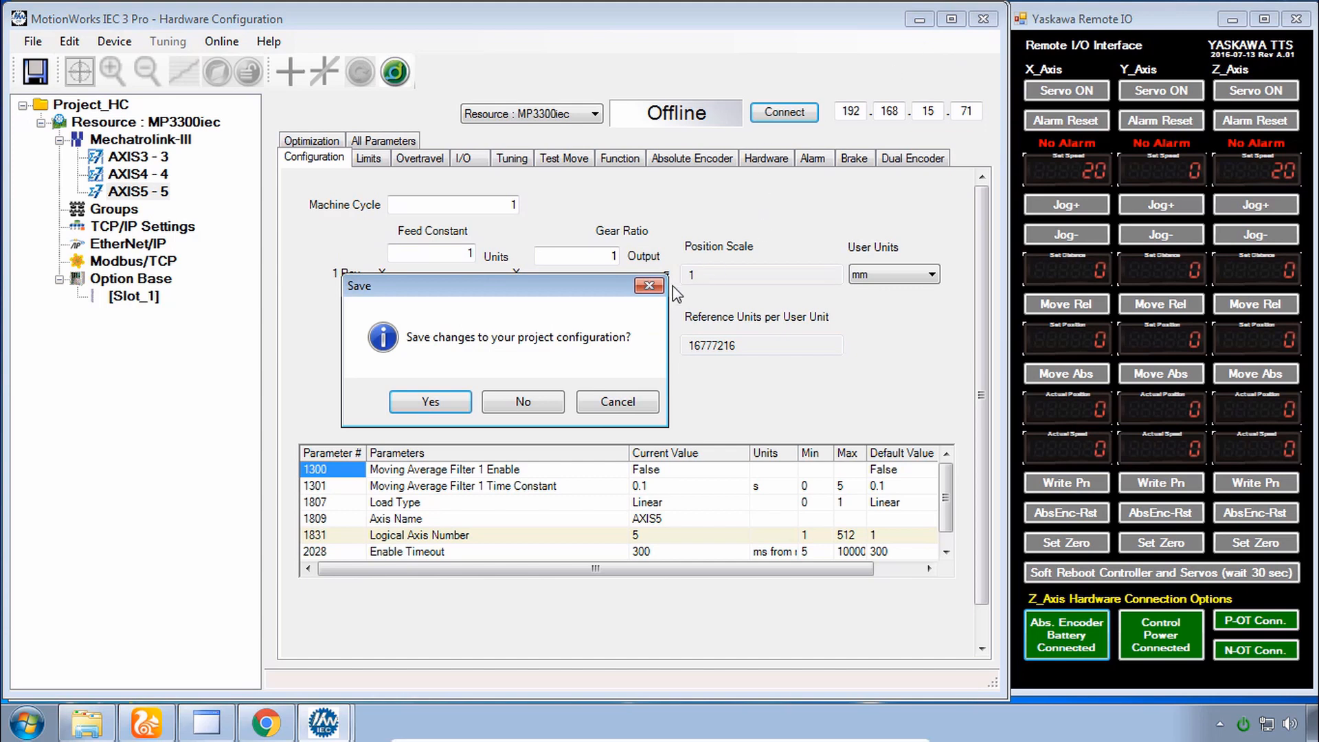
pyautogui.click(542, 406)
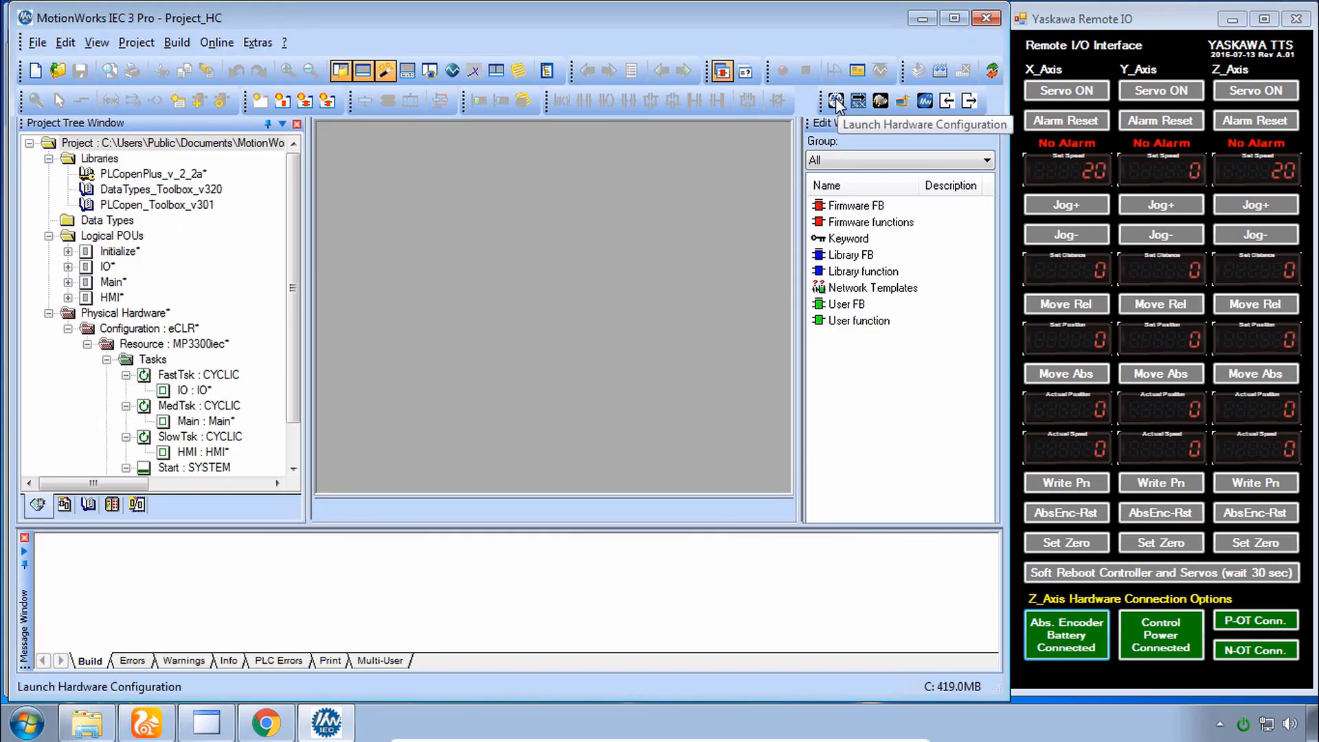
# Reopen Hardware Configuration, connect to the controller at 192.168.15.71, and choose to use the offline configuration
pyautogui.click(834, 100)
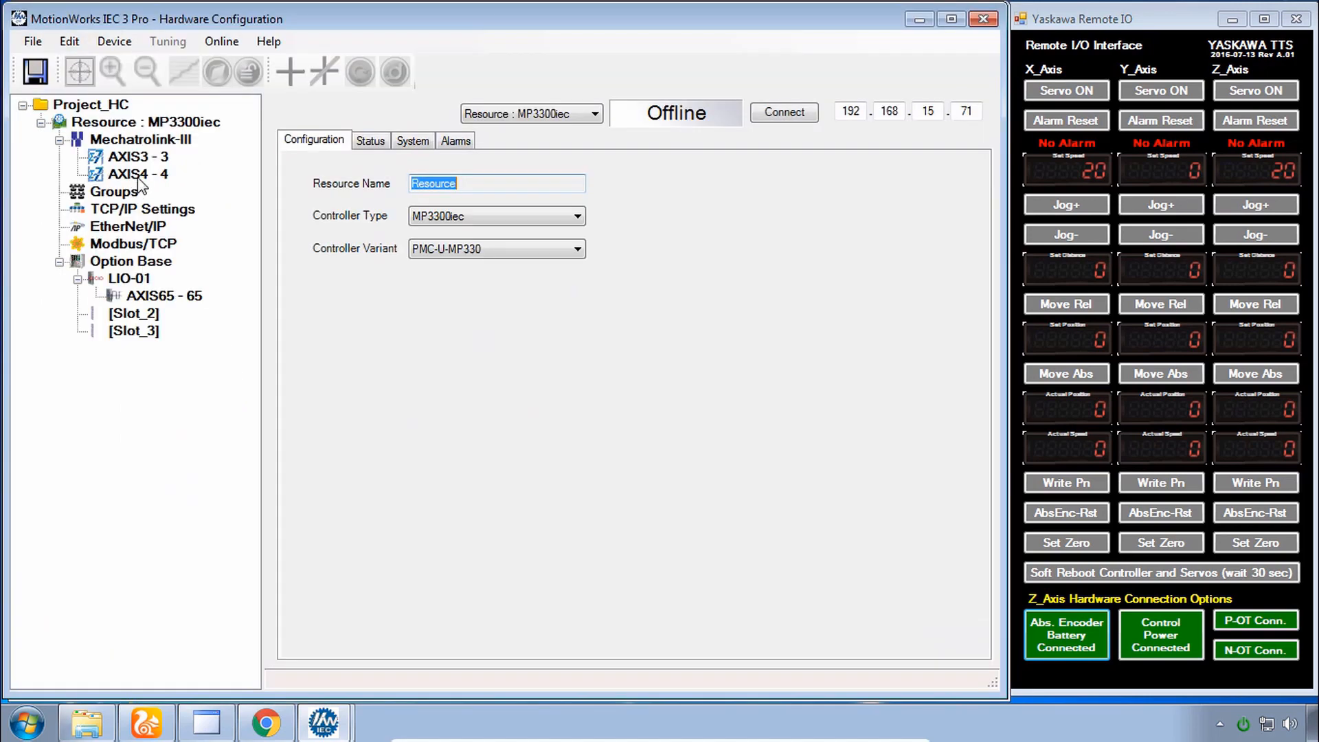
pyautogui.click(785, 114)
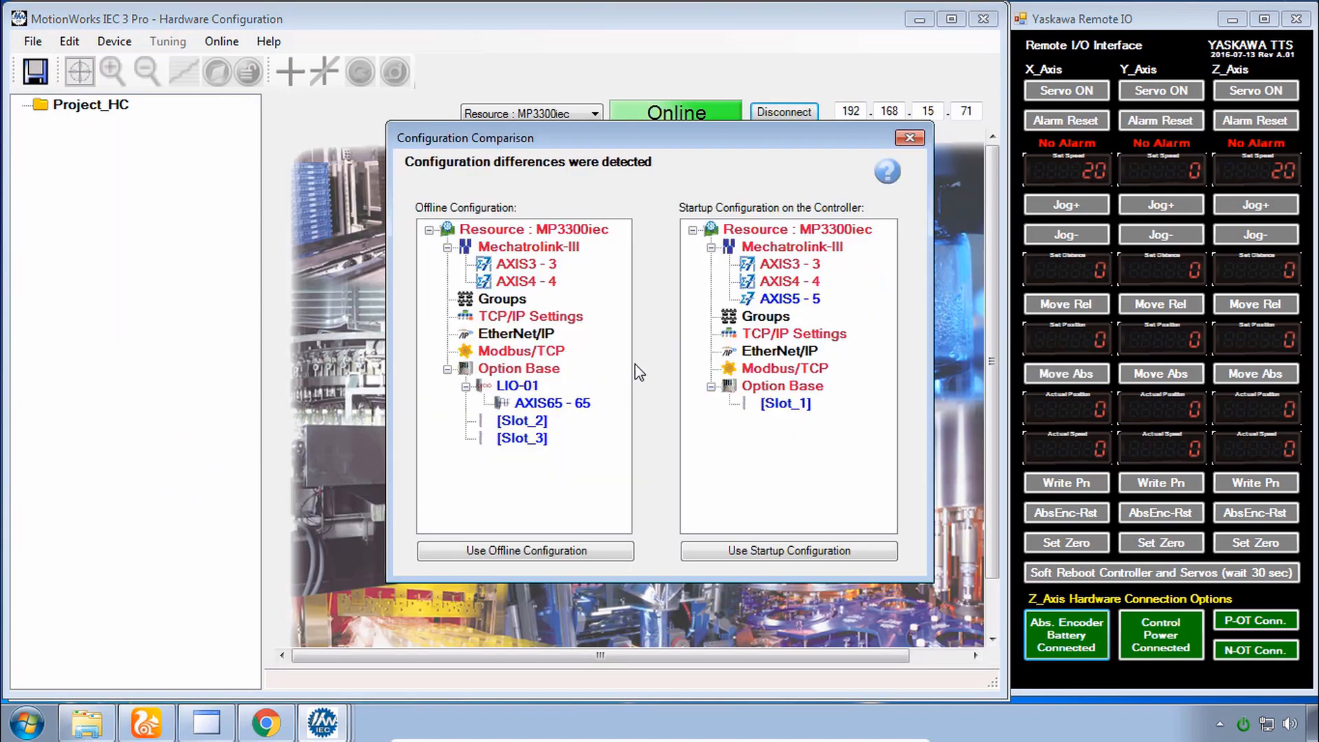
pyautogui.click(539, 552)
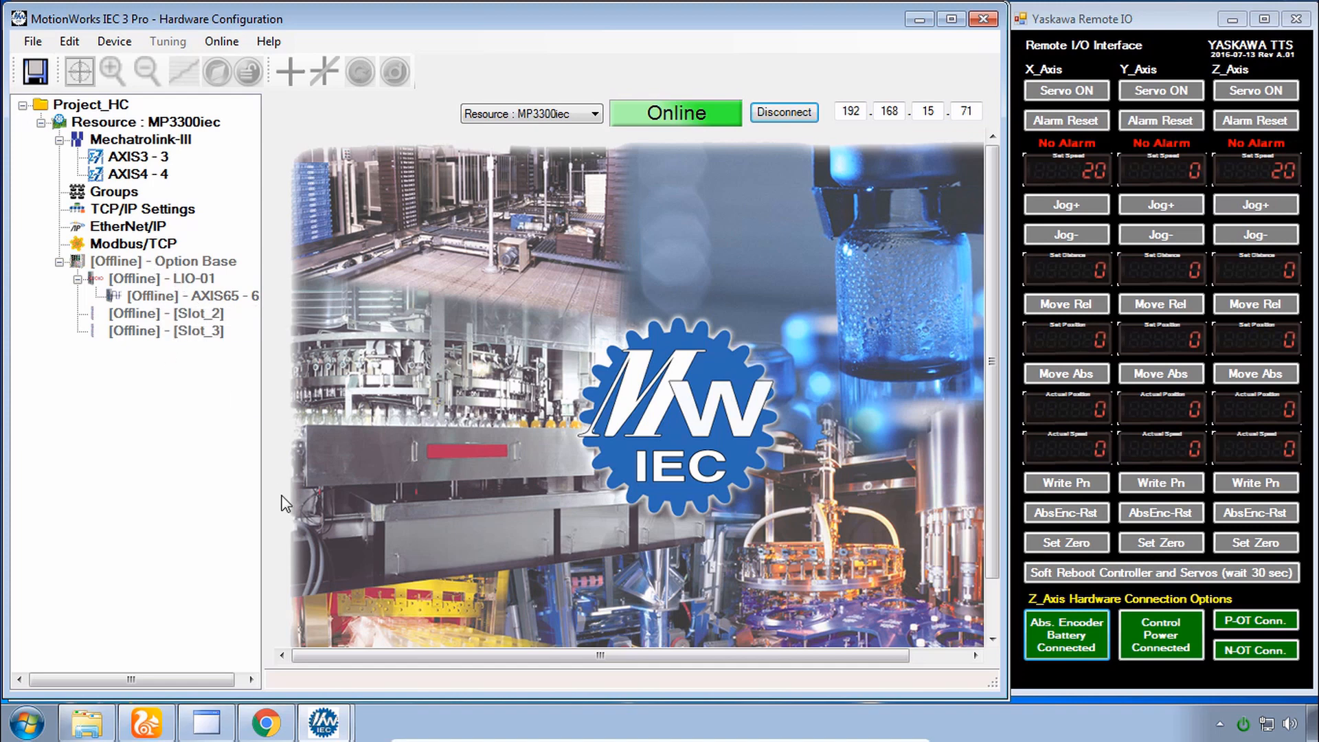
# Switch to the browser's live camera feed to examine the MP3300iec hardware, and return to Hardware Configuration
pyautogui.click(145, 722)
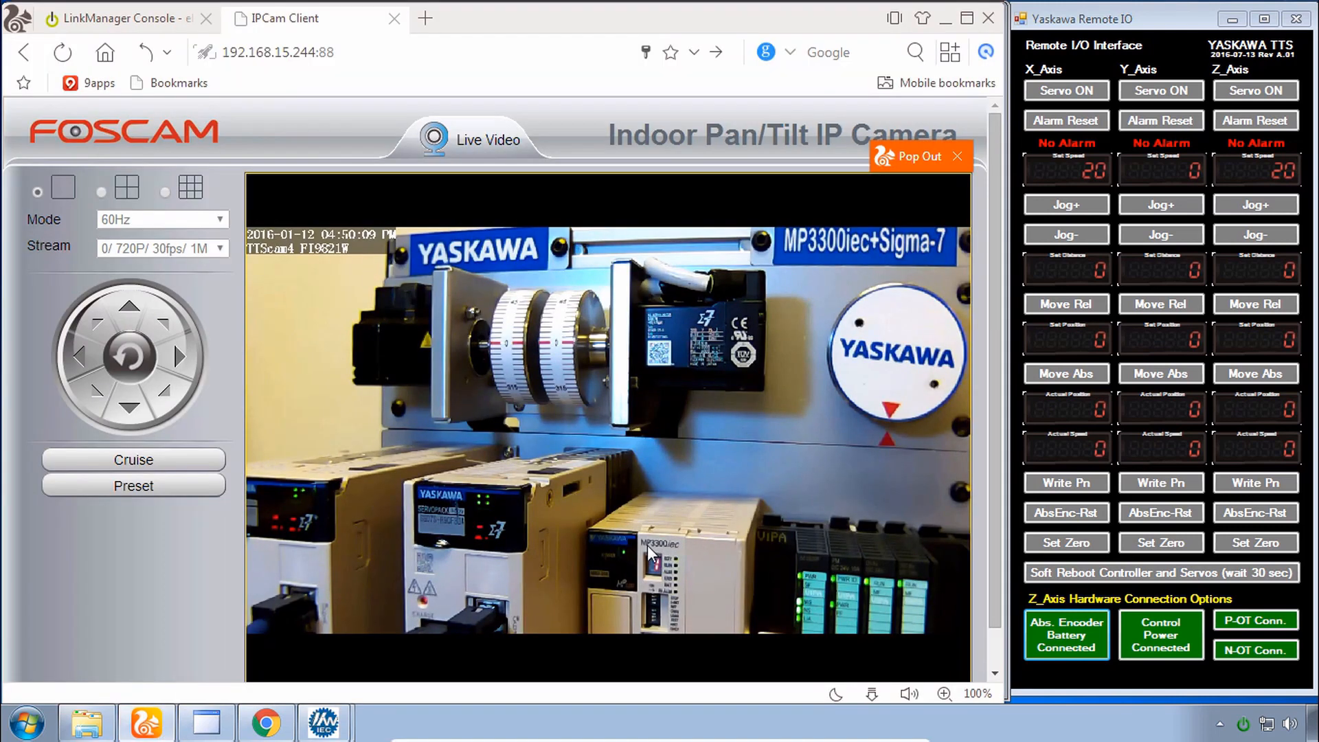
pyautogui.click(154, 723)
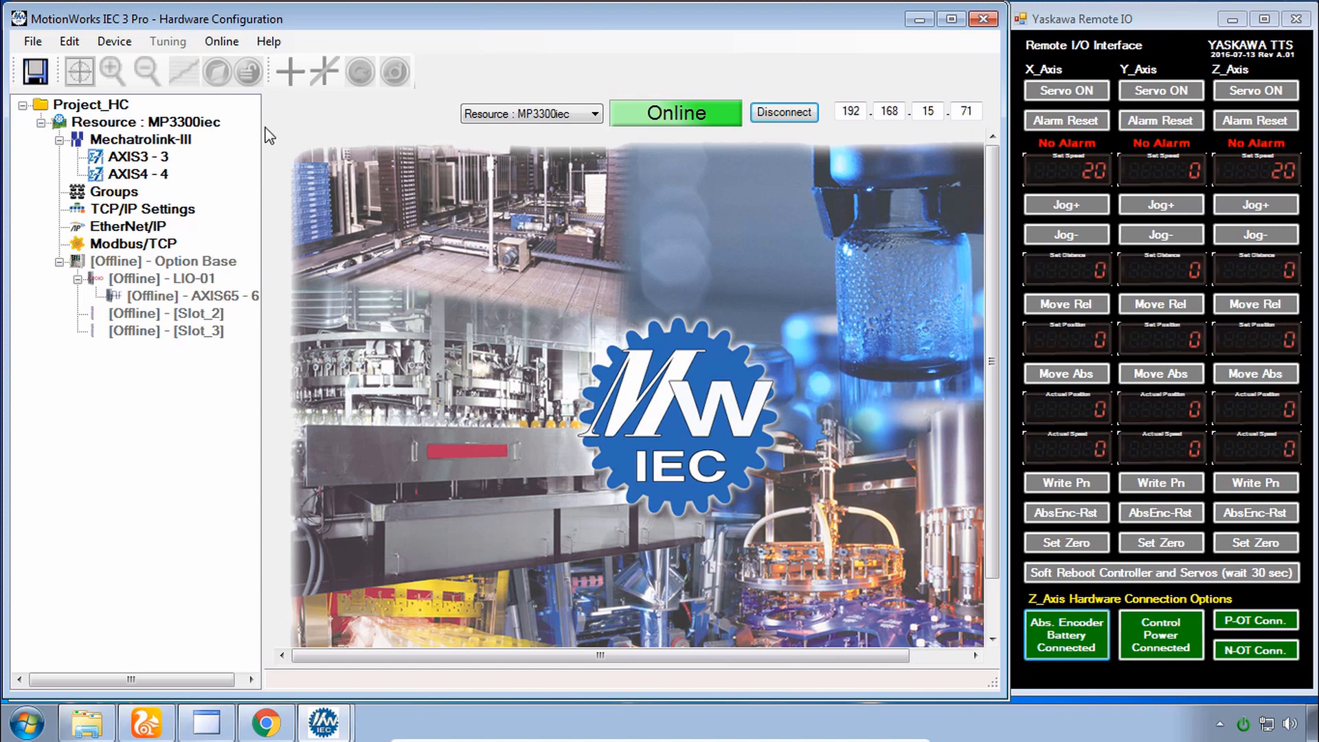
# Reboot the controller at 192.168.15.71 and close Hardware Configuration
pyautogui.click(229, 49)
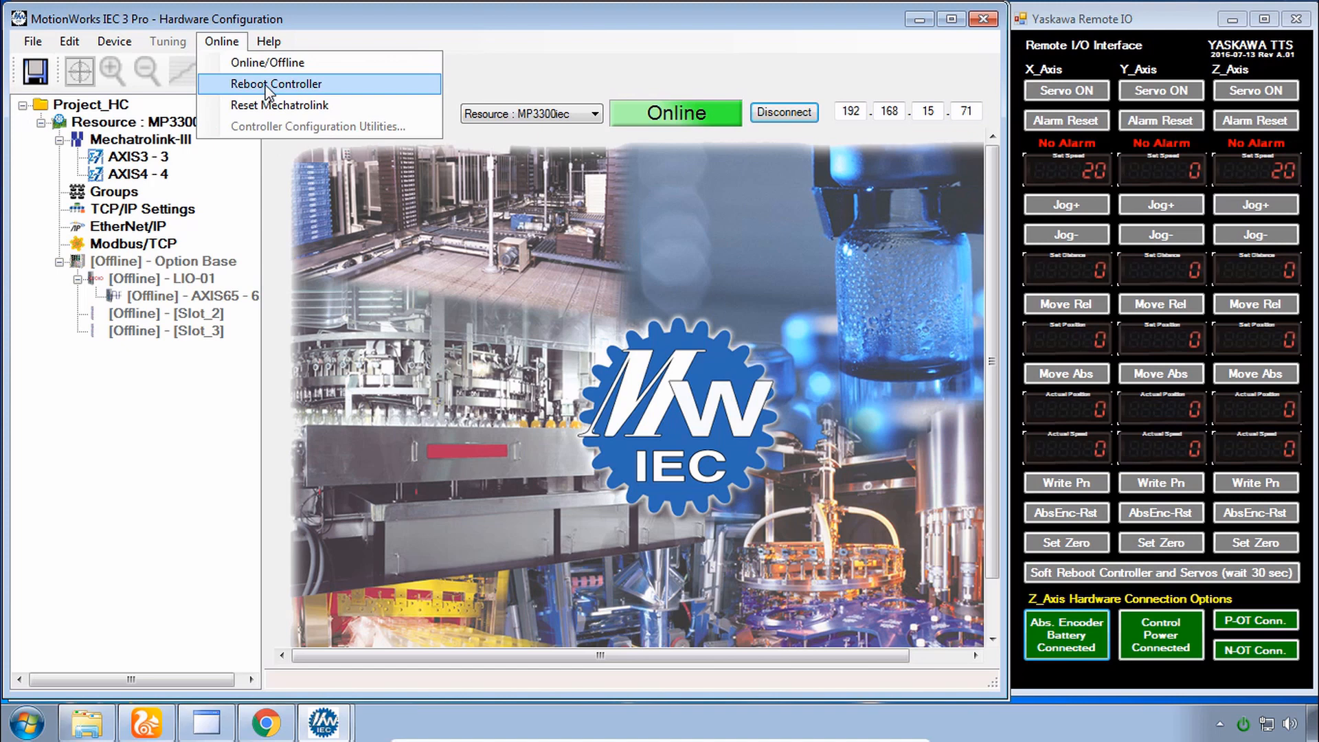
pyautogui.click(359, 86)
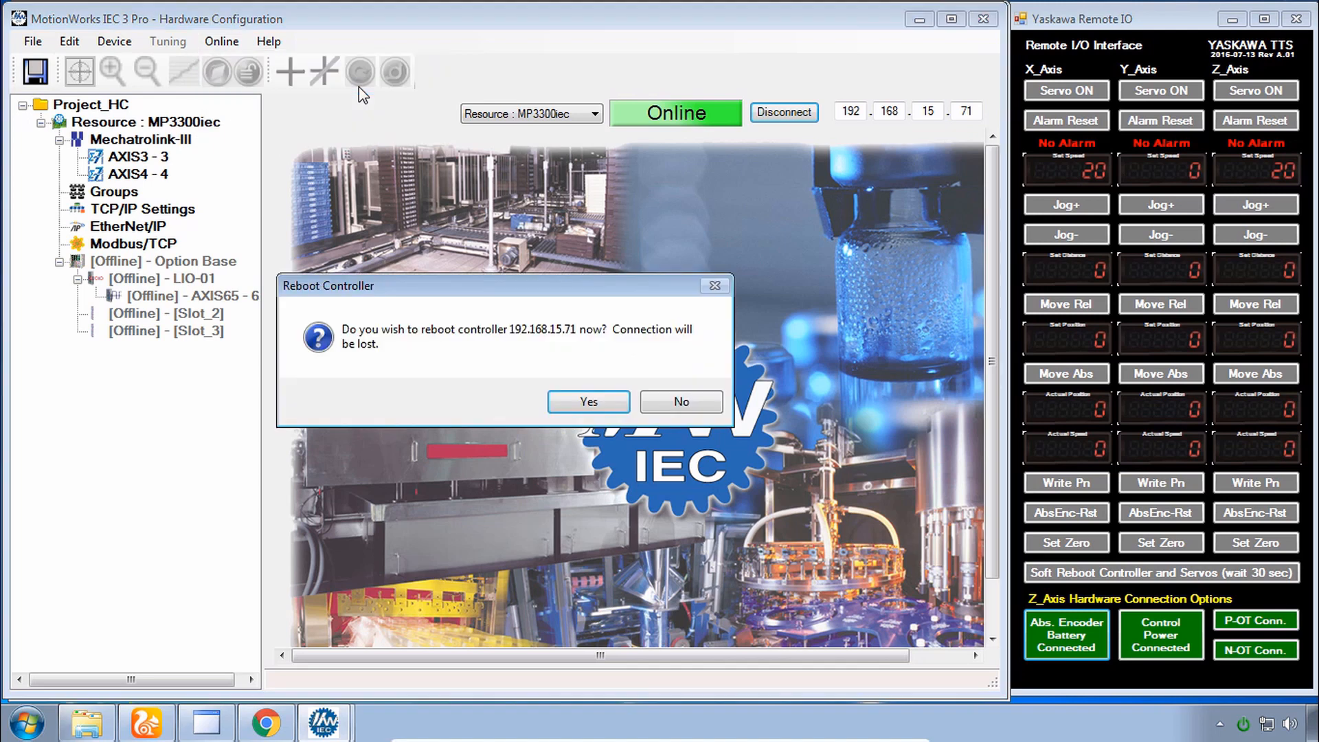
pyautogui.click(589, 402)
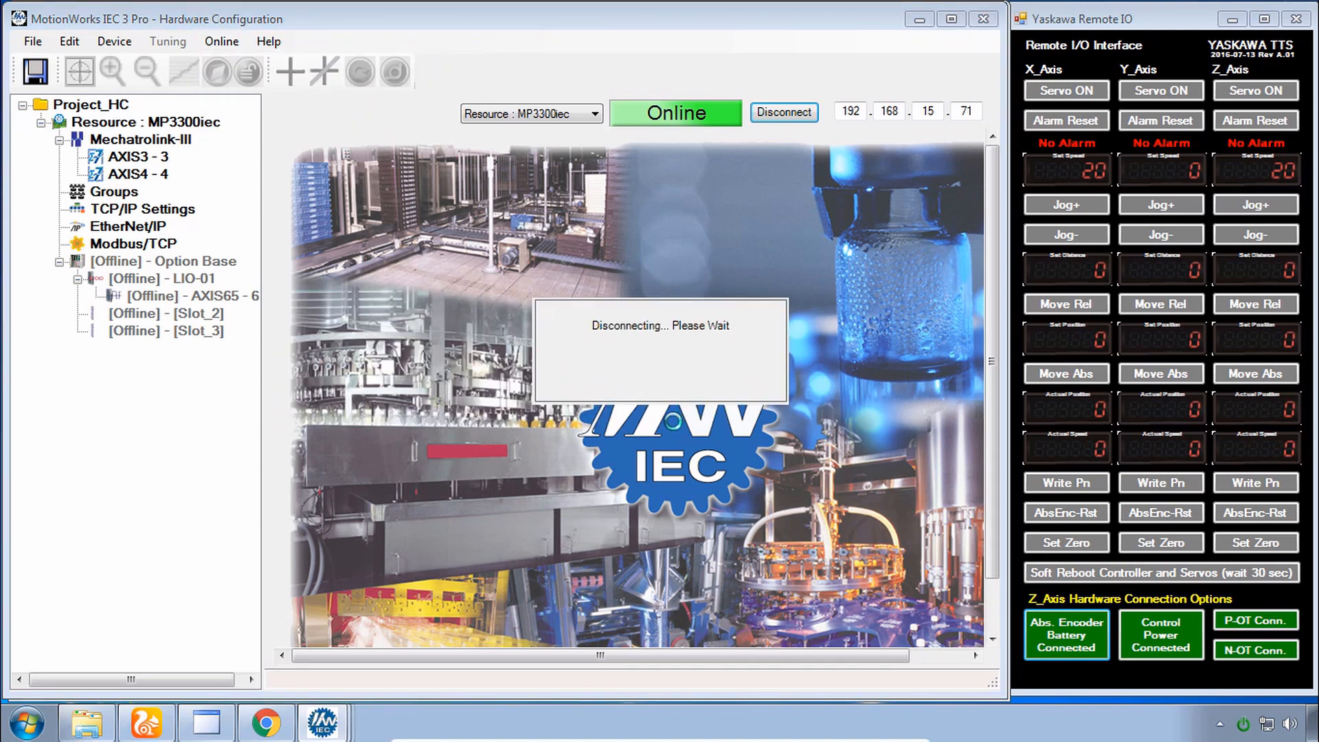
pyautogui.click(984, 19)
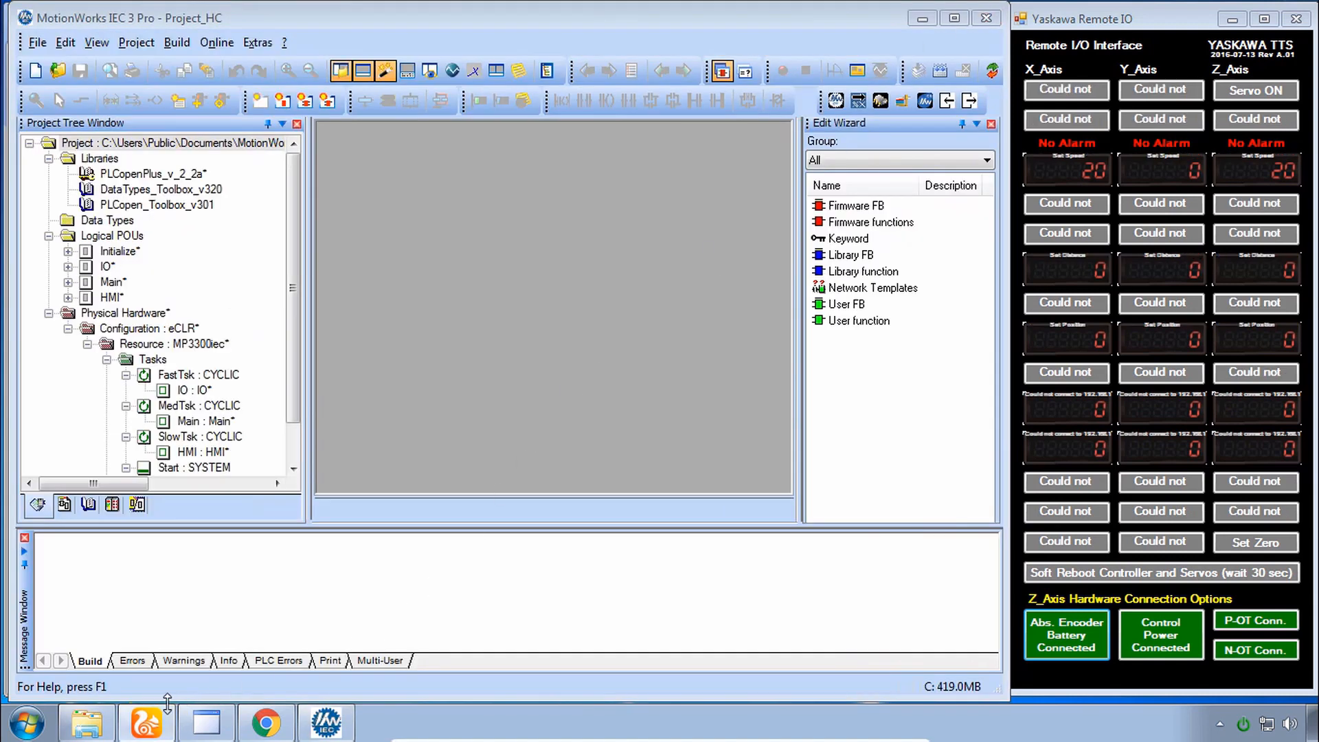
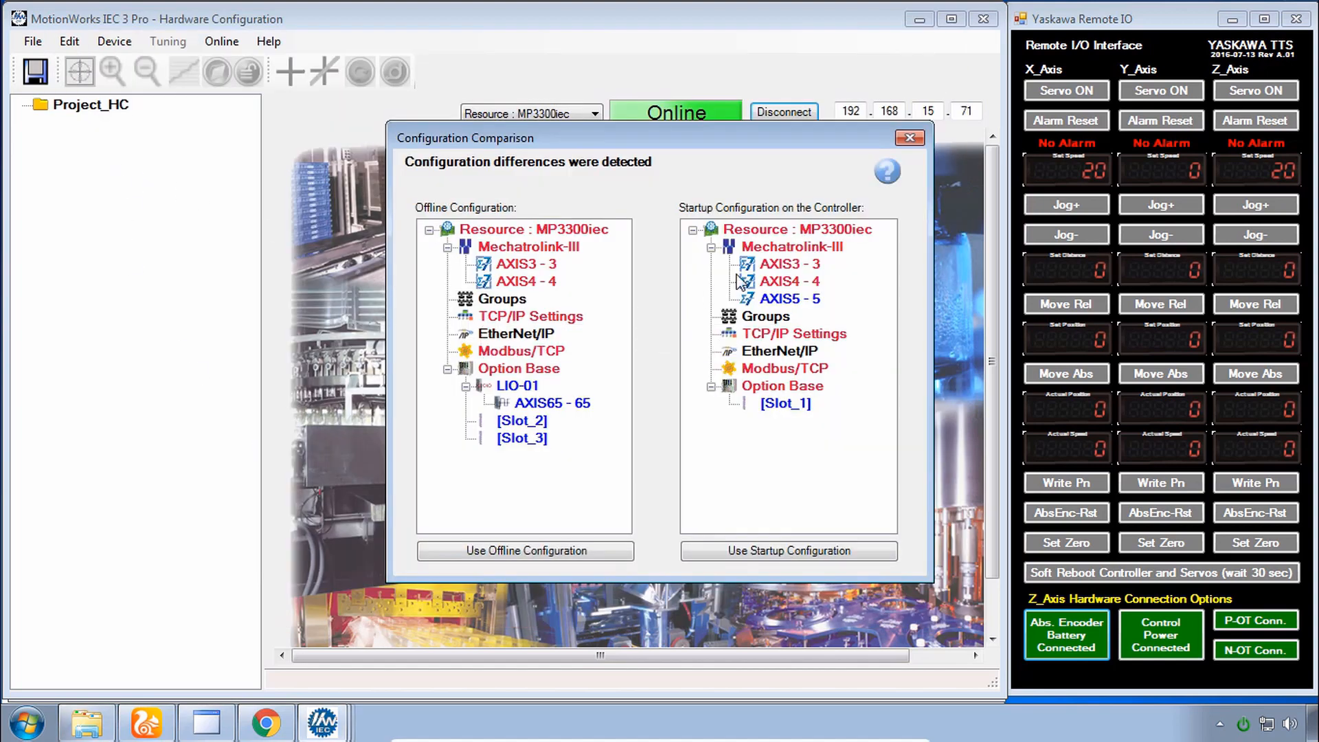
# Dismiss the configuration comparison without choosing a configuration, and close Hardware Configuration
pyautogui.click(909, 140)
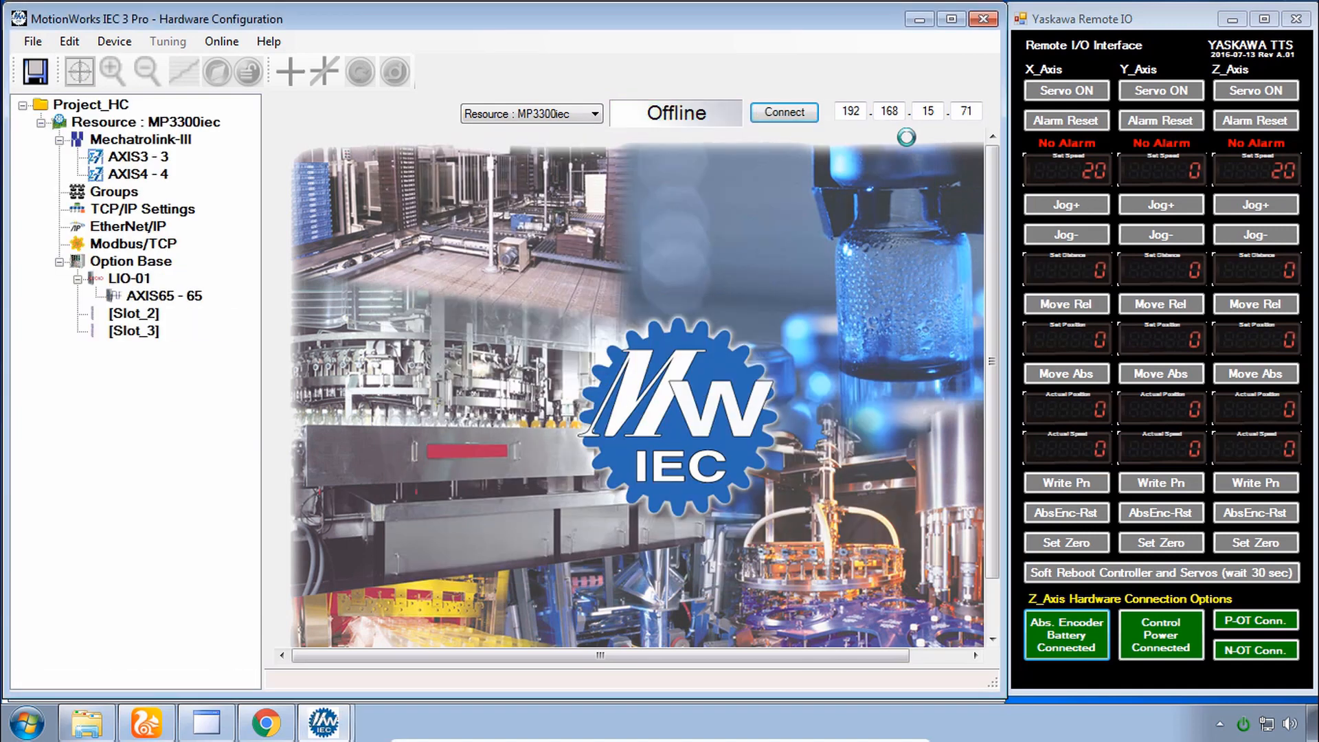
pyautogui.click(982, 19)
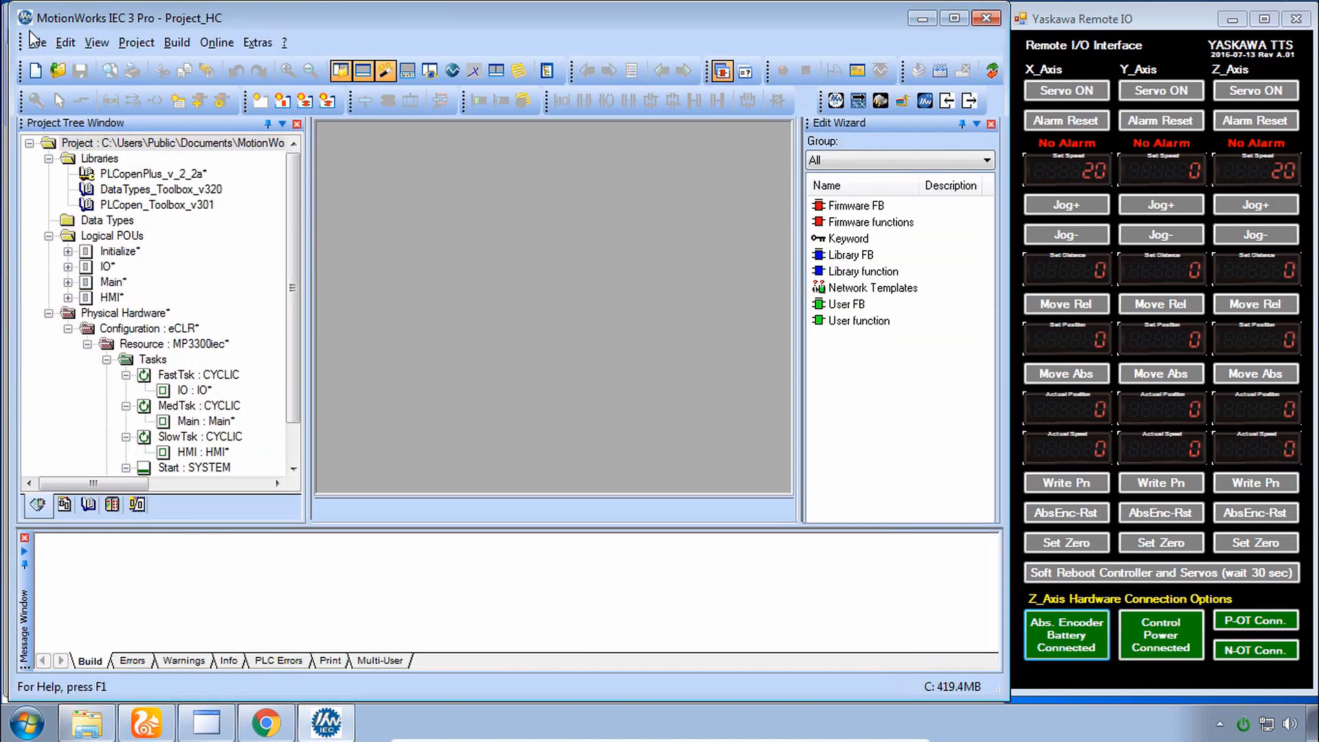
# Open the HardwareConfig_A00 project archive for unzipping and choose to extract it to a different folder
pyautogui.click(37, 42)
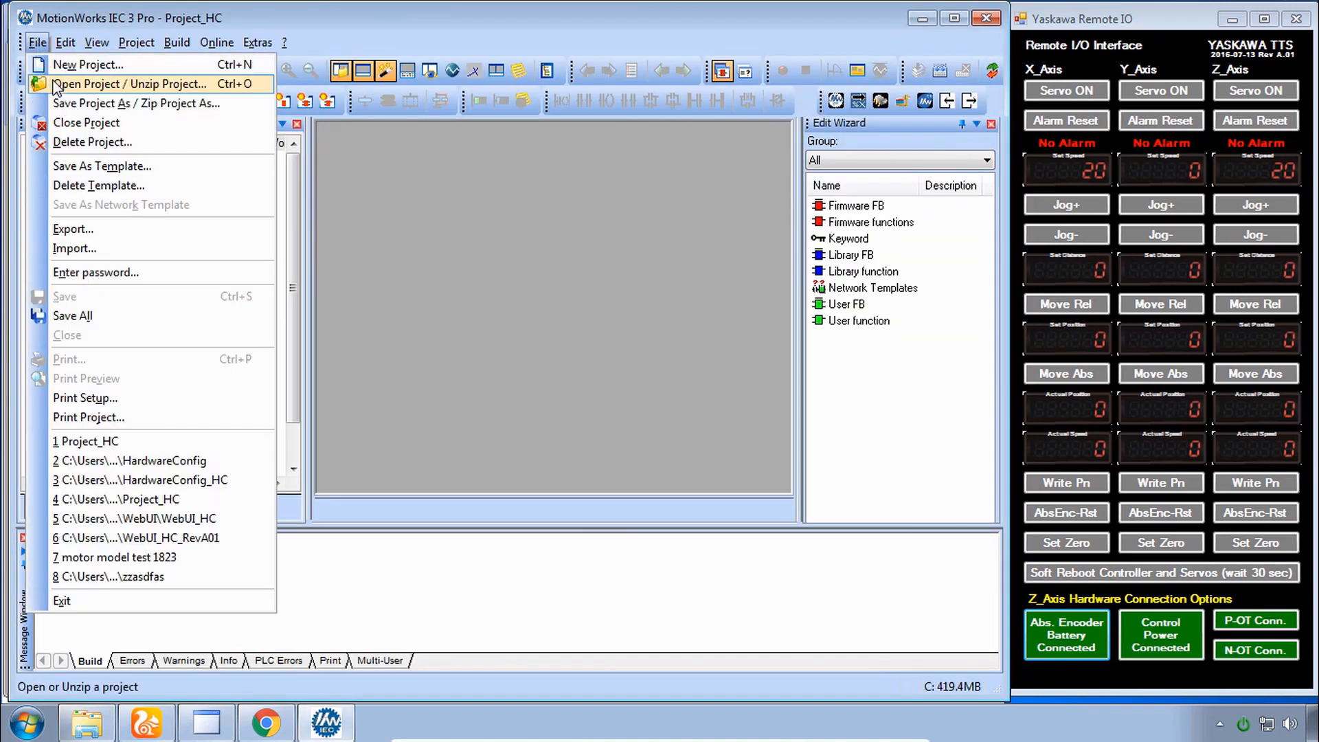
pyautogui.click(58, 85)
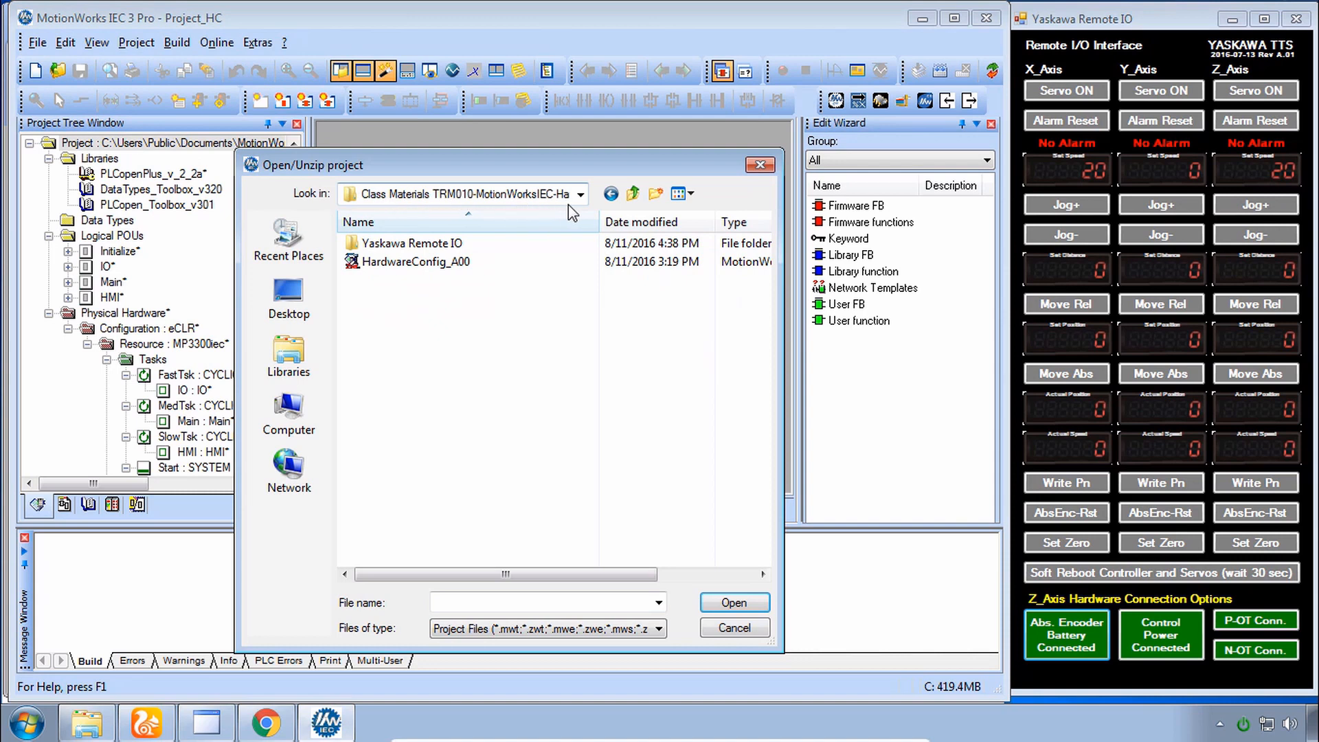
pyautogui.click(431, 263)
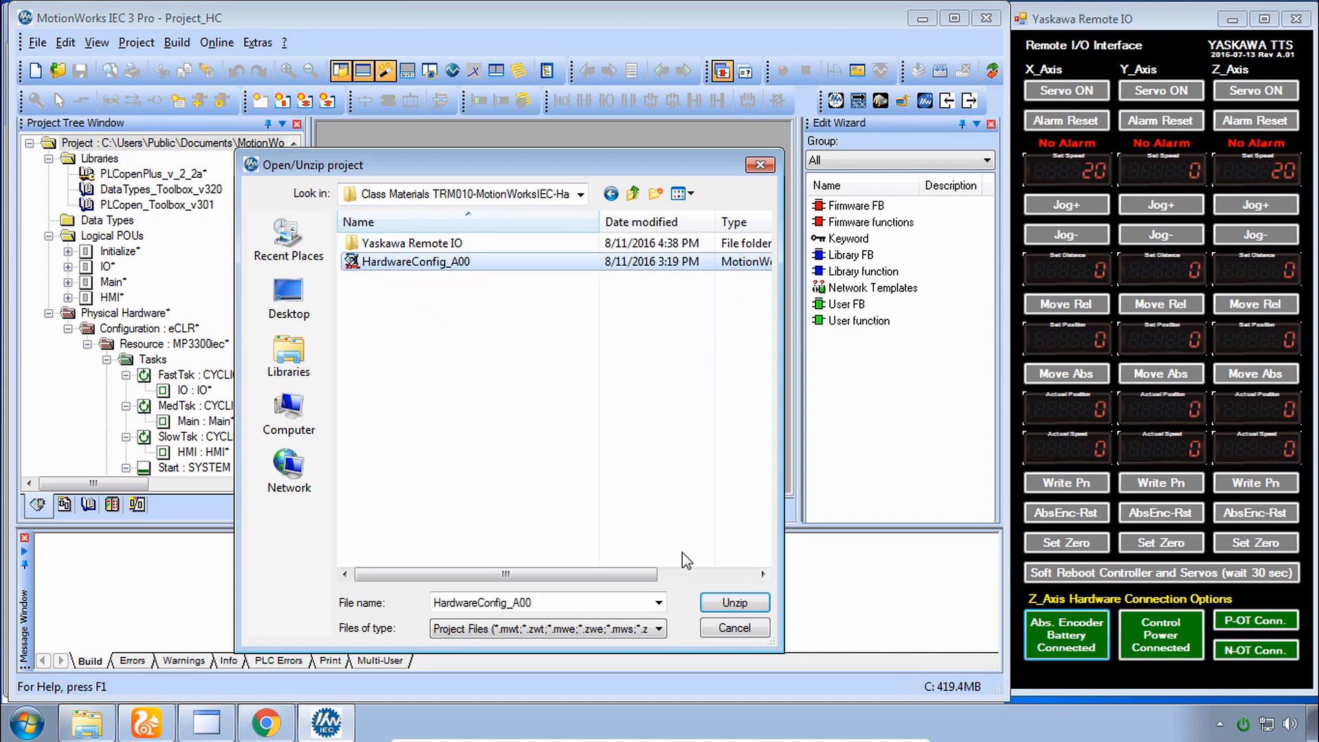
pyautogui.click(742, 603)
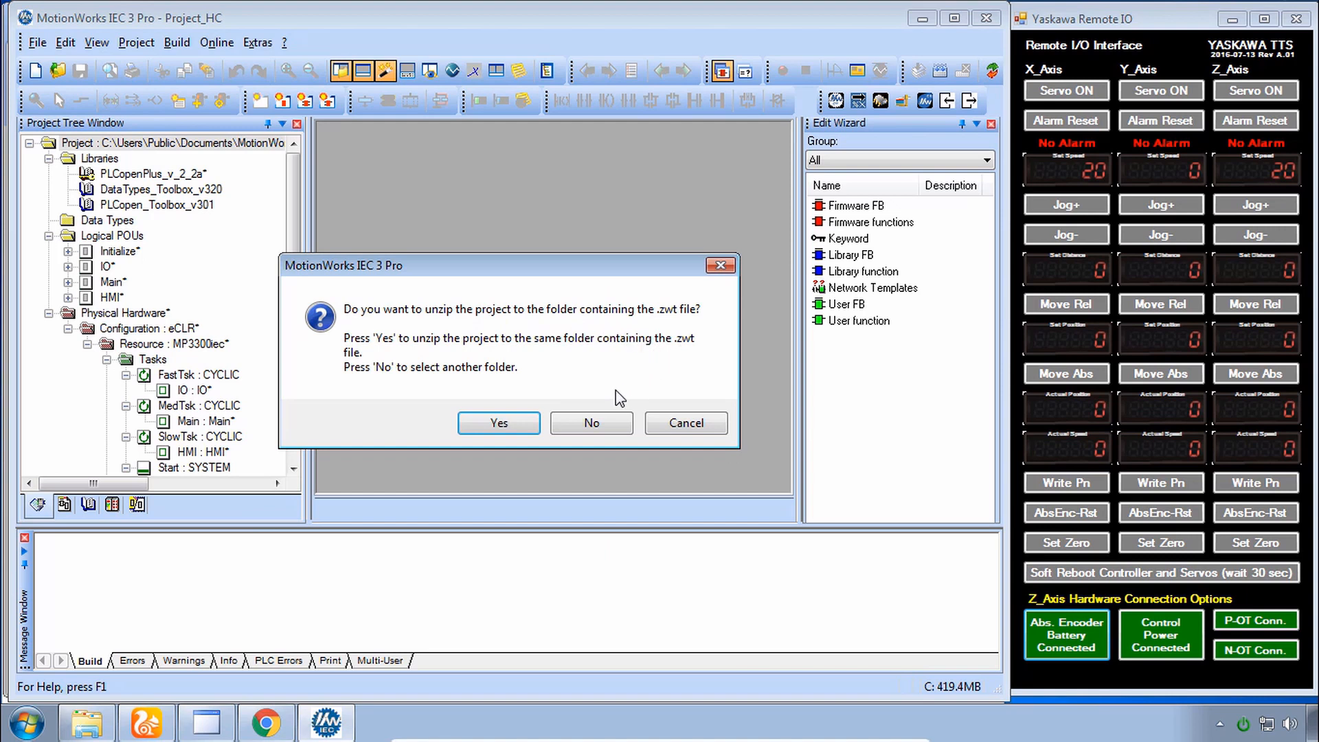
pyautogui.click(592, 423)
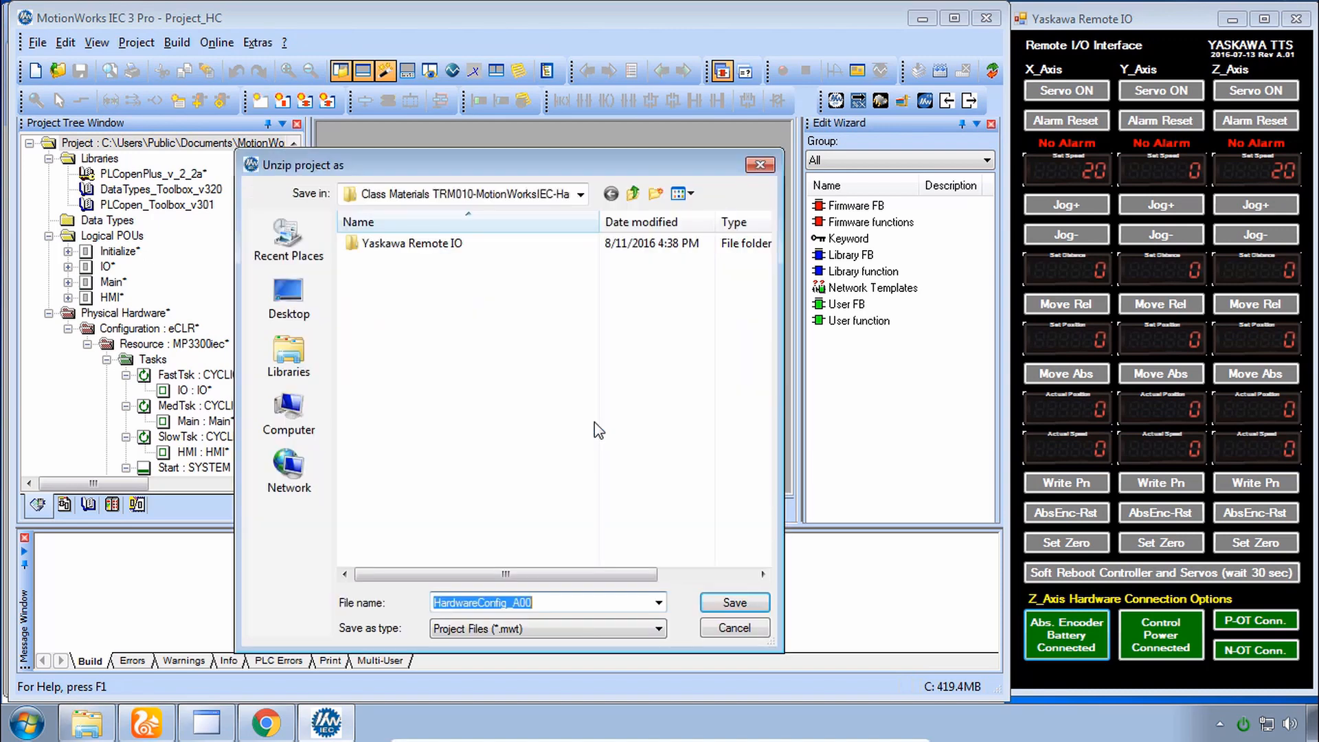
# Unzip the project as HardwareConfig_A00 into the Hardware Config folder under Projects\InClass, overwriting all existing libraries
pyautogui.click(289, 409)
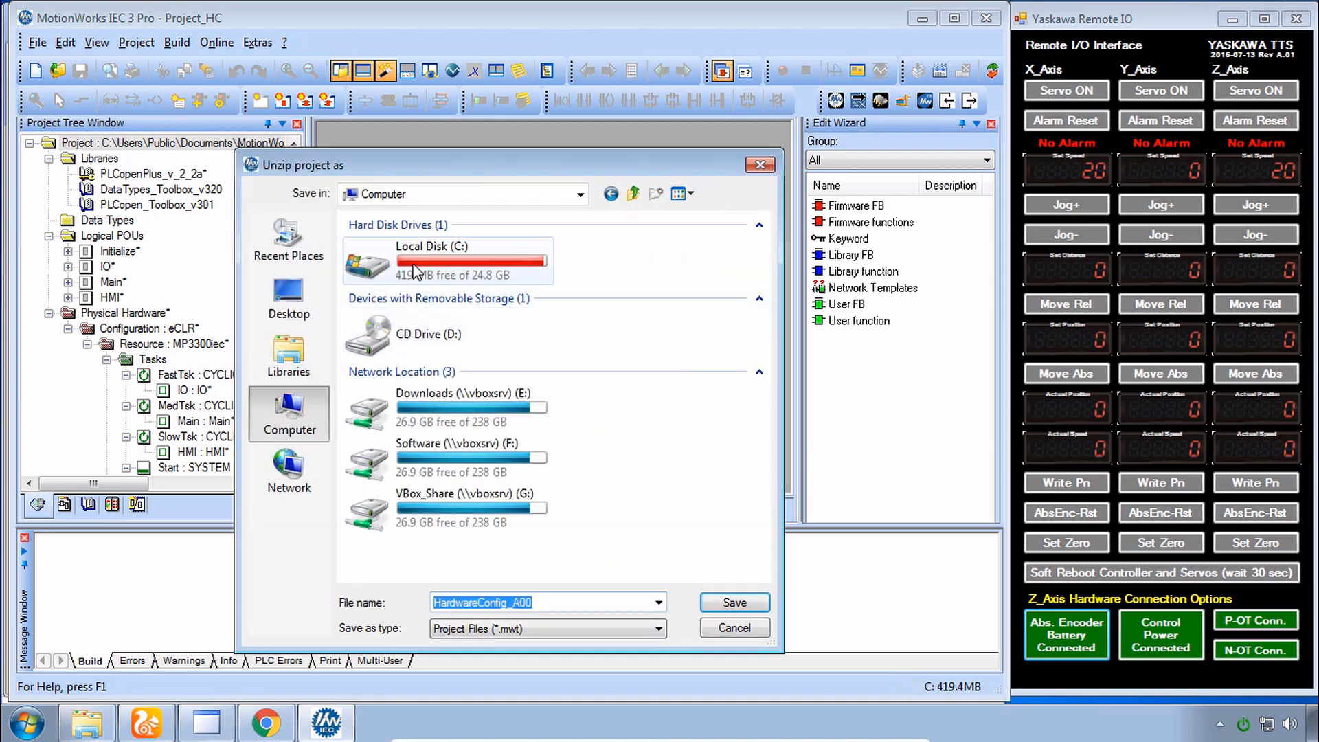
pyautogui.doubleClick(415, 261)
pyautogui.click(581, 195)
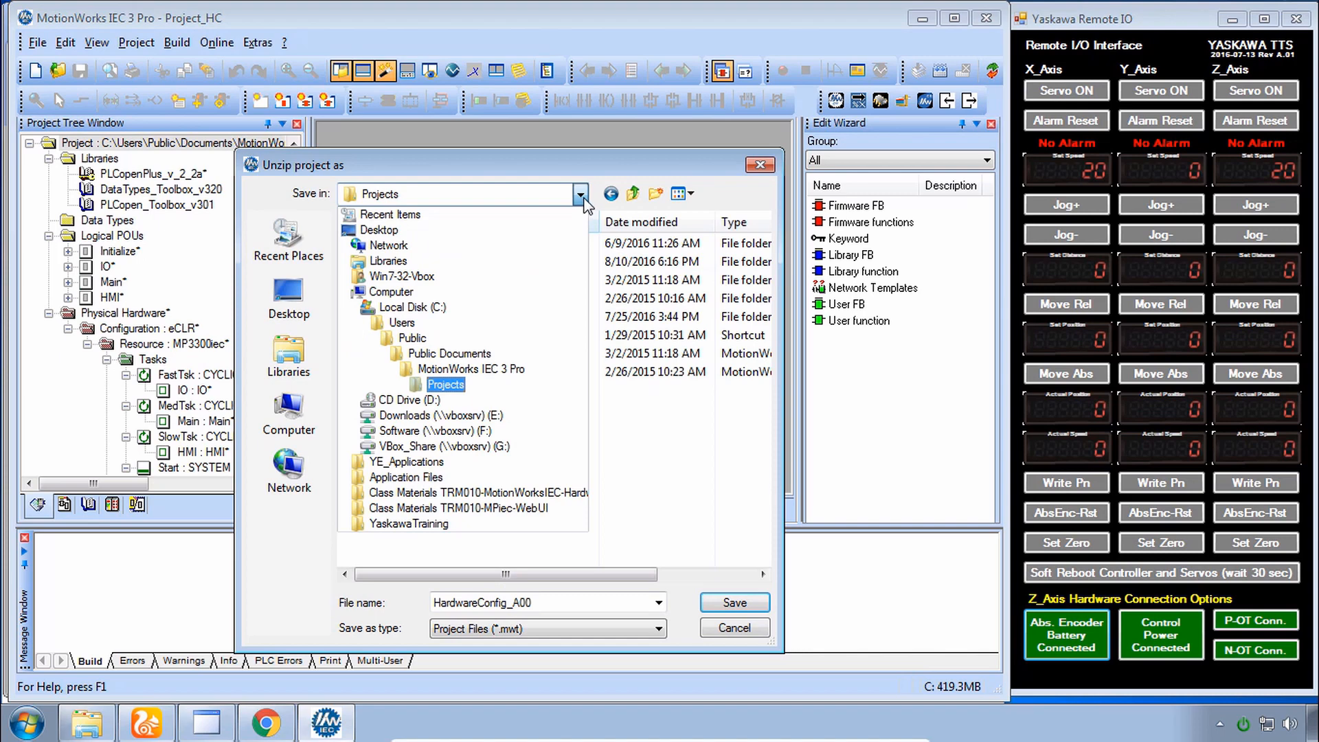
pyautogui.click(665, 536)
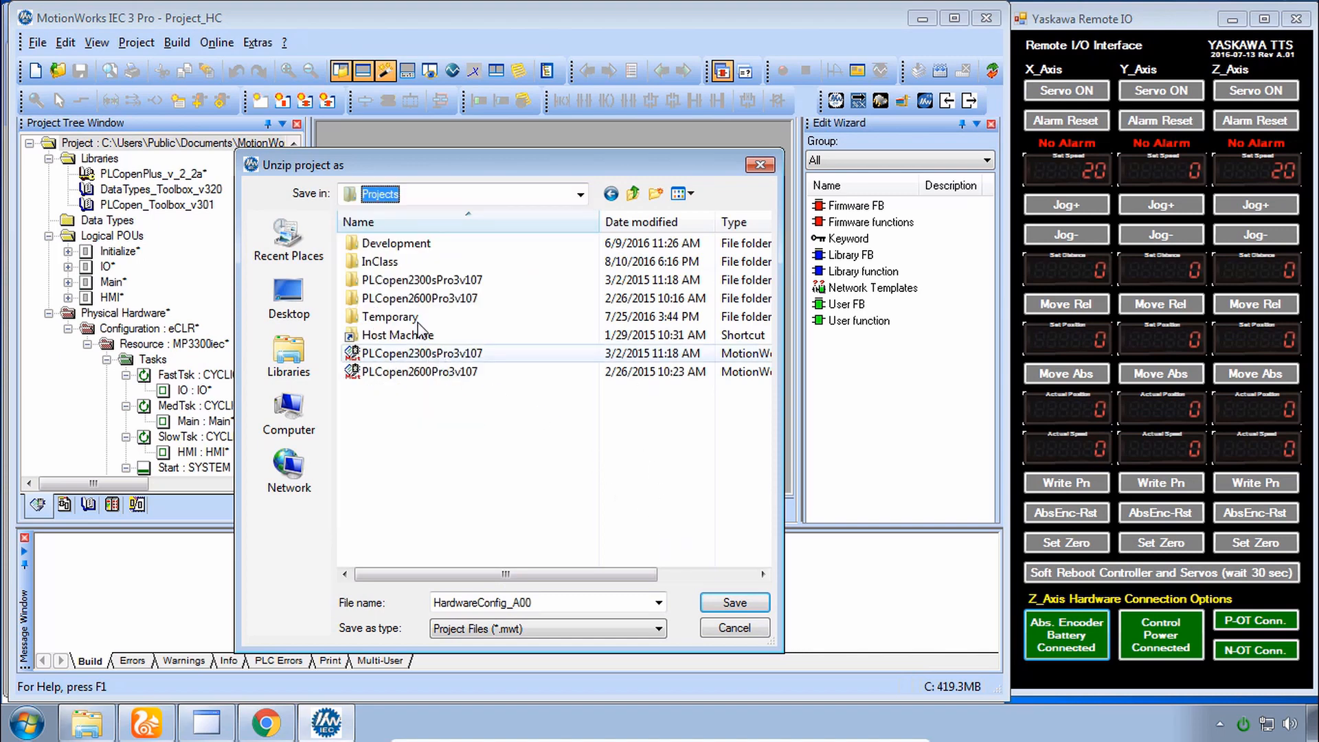
pyautogui.doubleClick(393, 264)
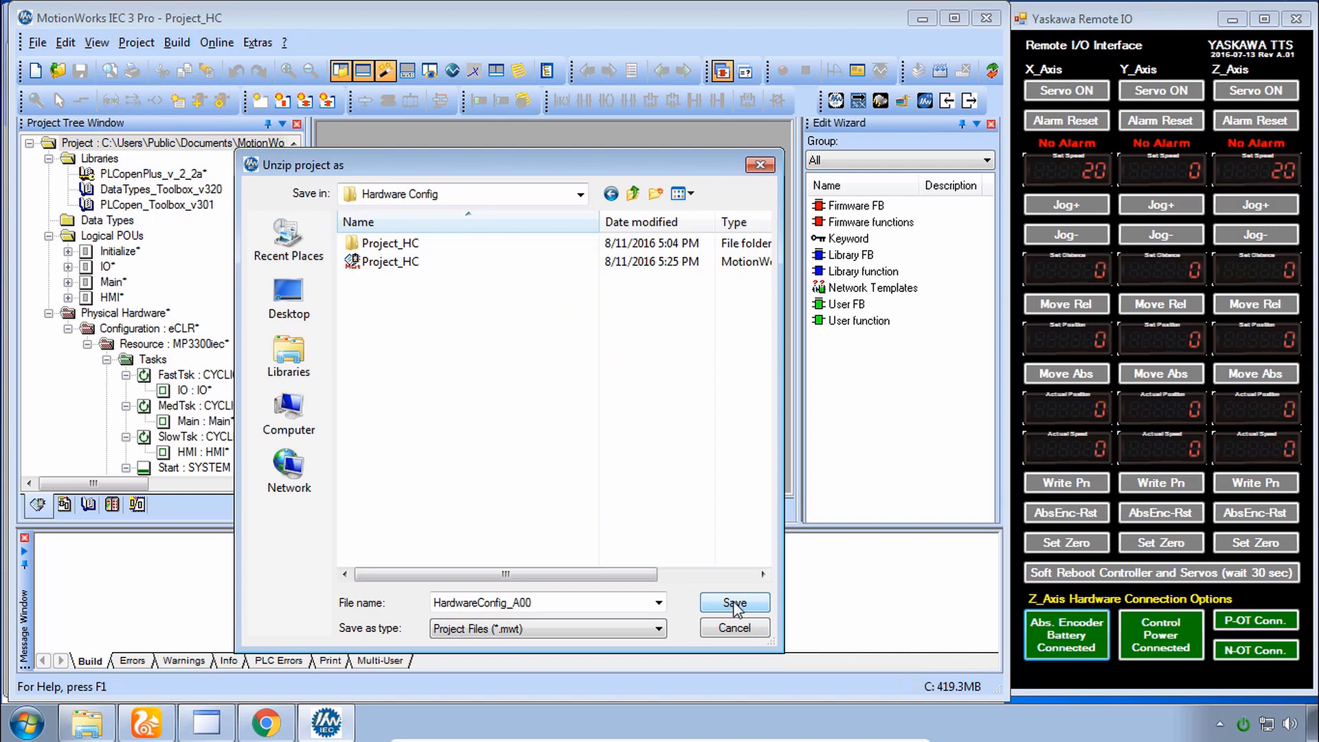
pyautogui.click(735, 603)
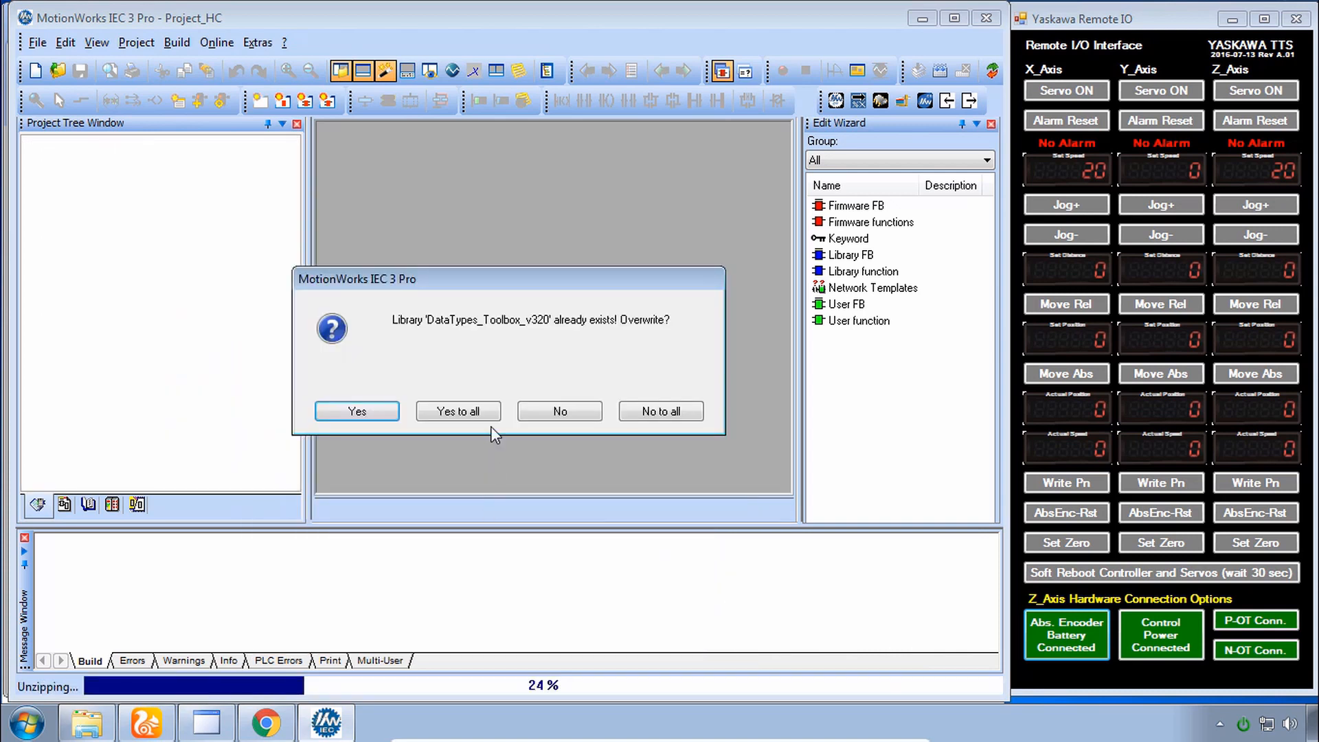
pyautogui.click(458, 410)
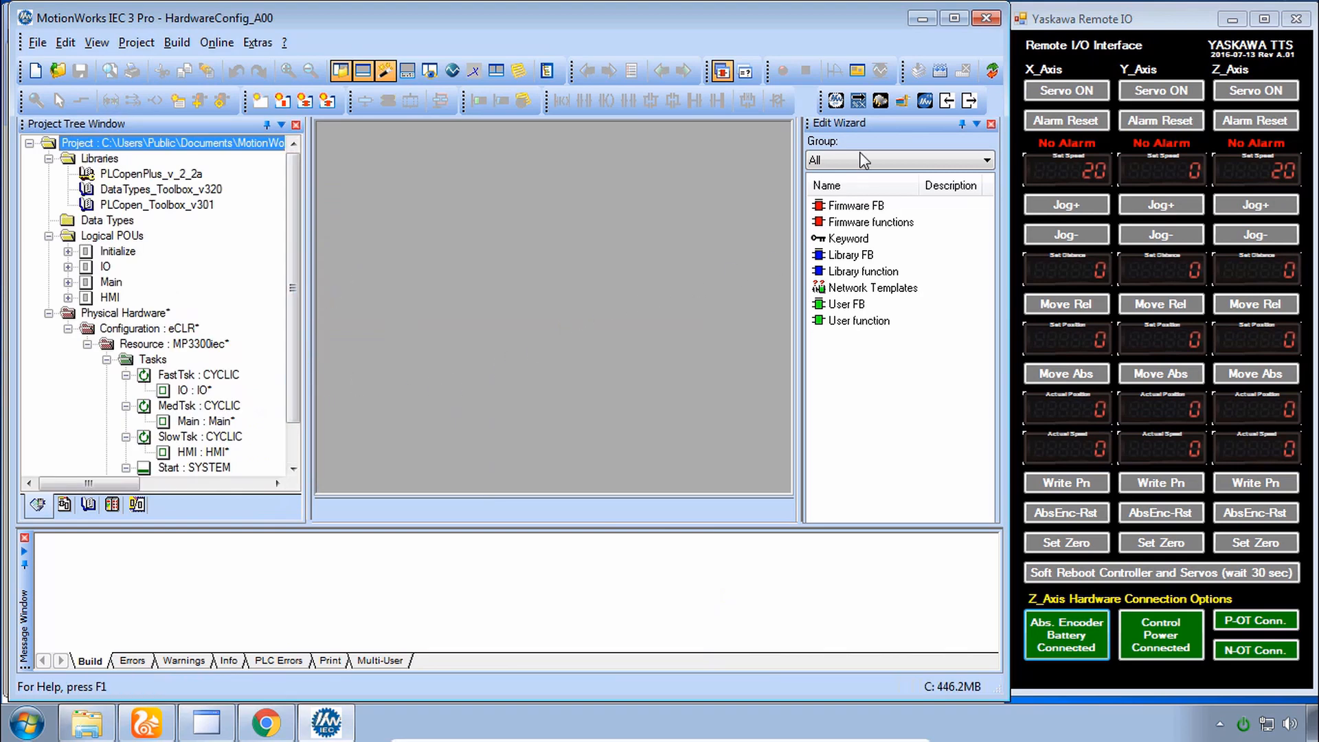
# Launch Hardware Configuration for HardwareConfig_A00, check its Modbus/TCP settings, and connect to the controller at 192.168.15.71
pyautogui.click(835, 101)
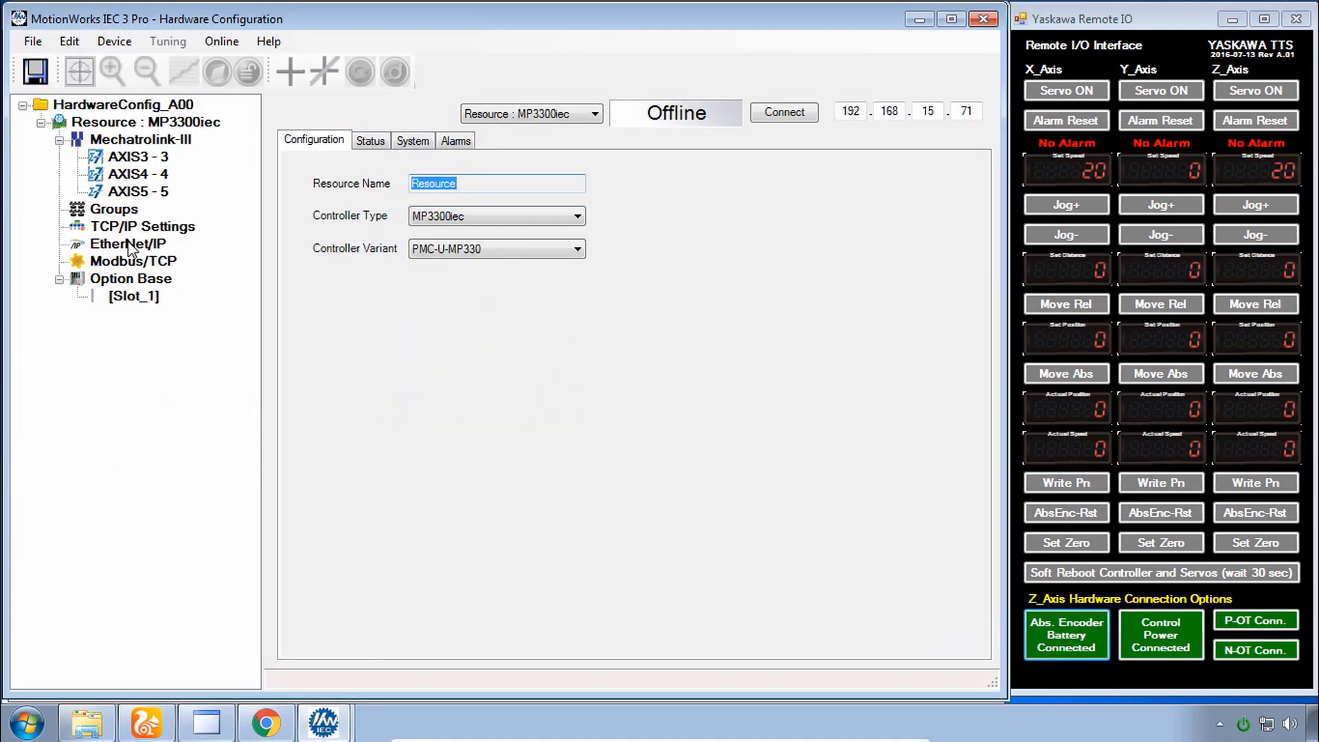
pyautogui.click(126, 265)
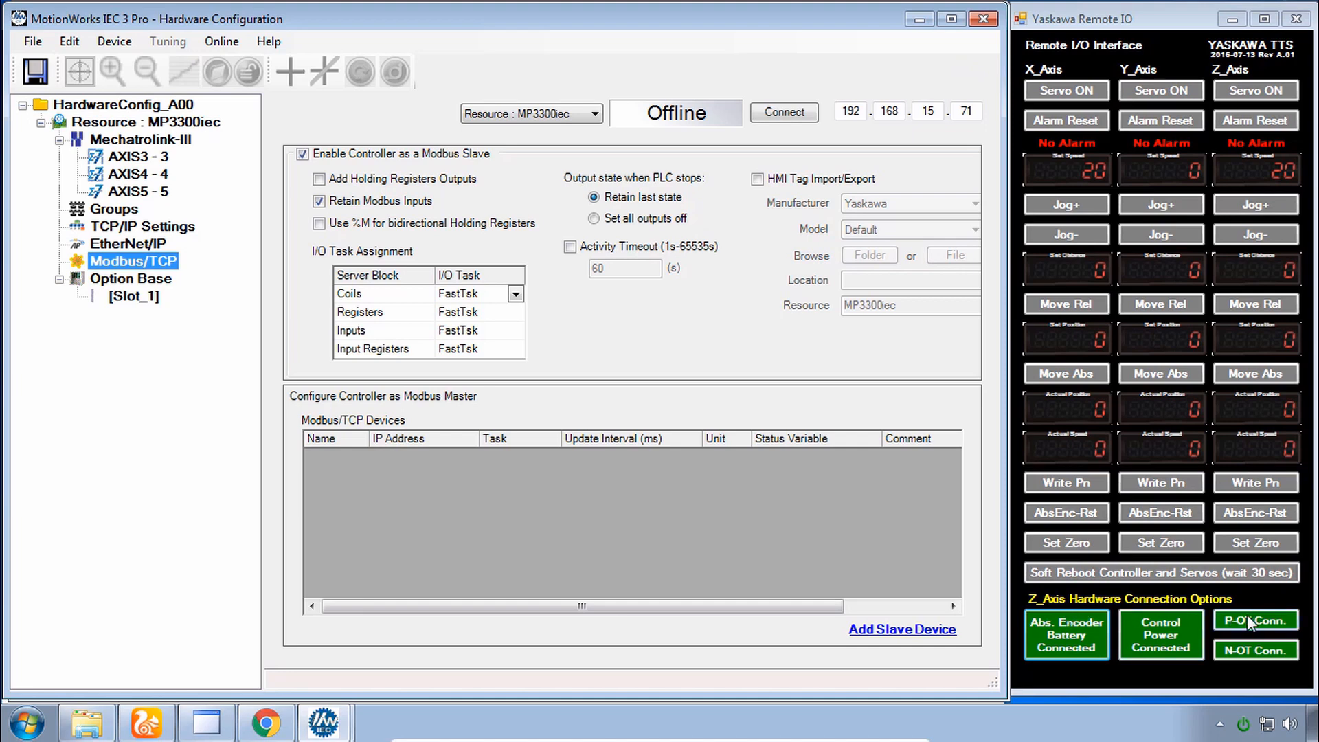
pyautogui.click(930, 116)
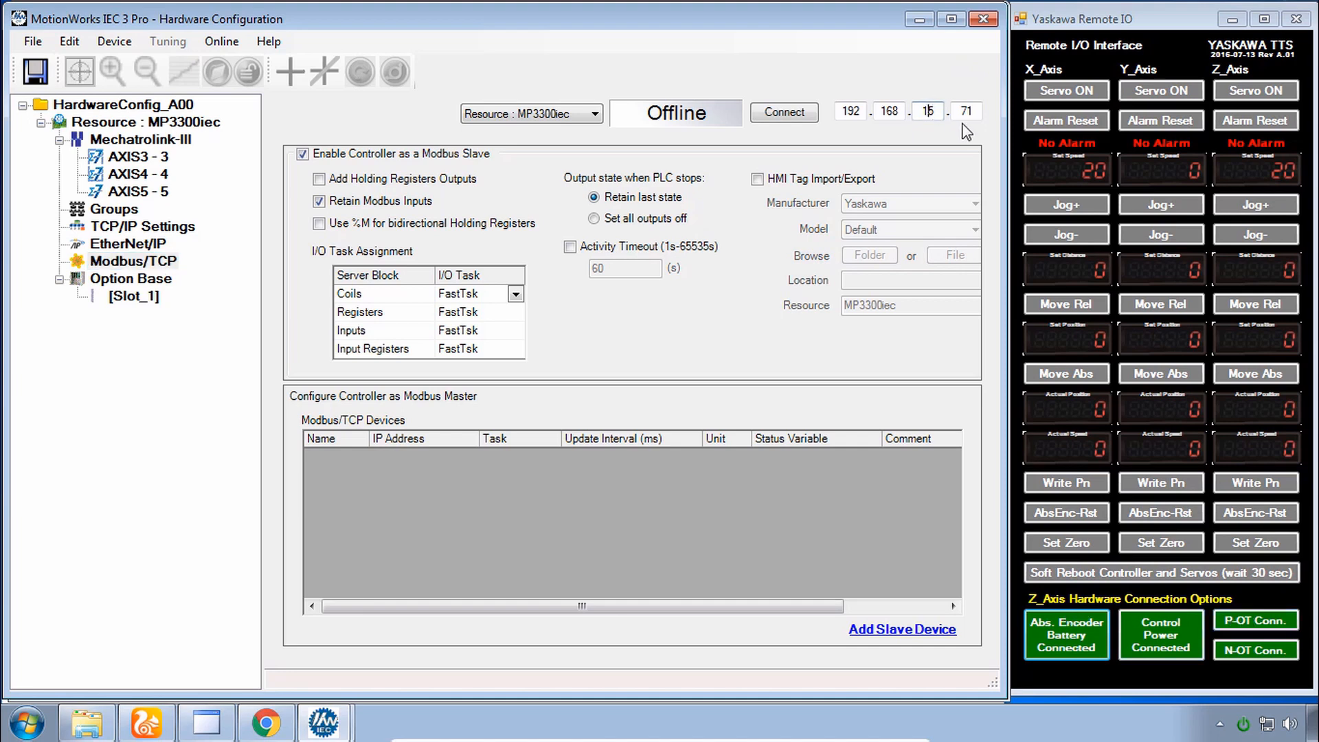
pyautogui.click(785, 113)
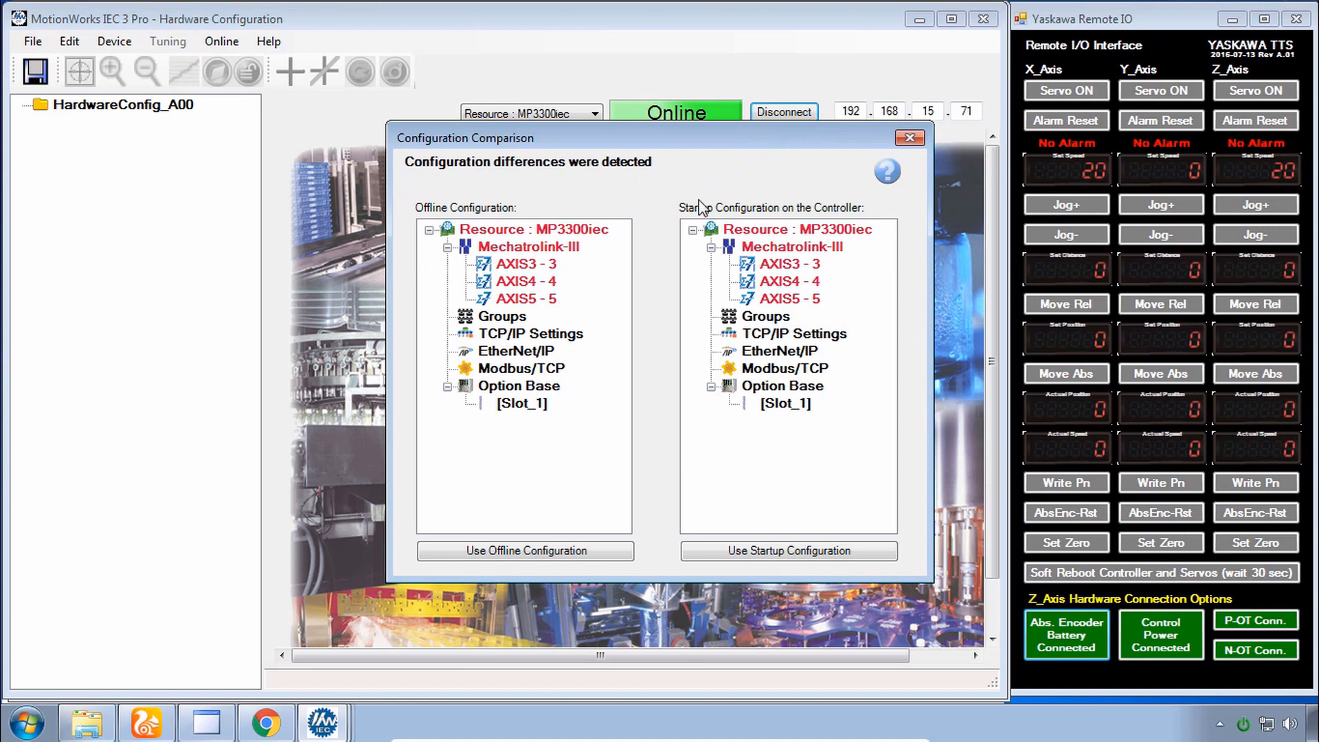
# Choose the offline configuration for the MP3300iec and save it to the controller
pyautogui.click(583, 552)
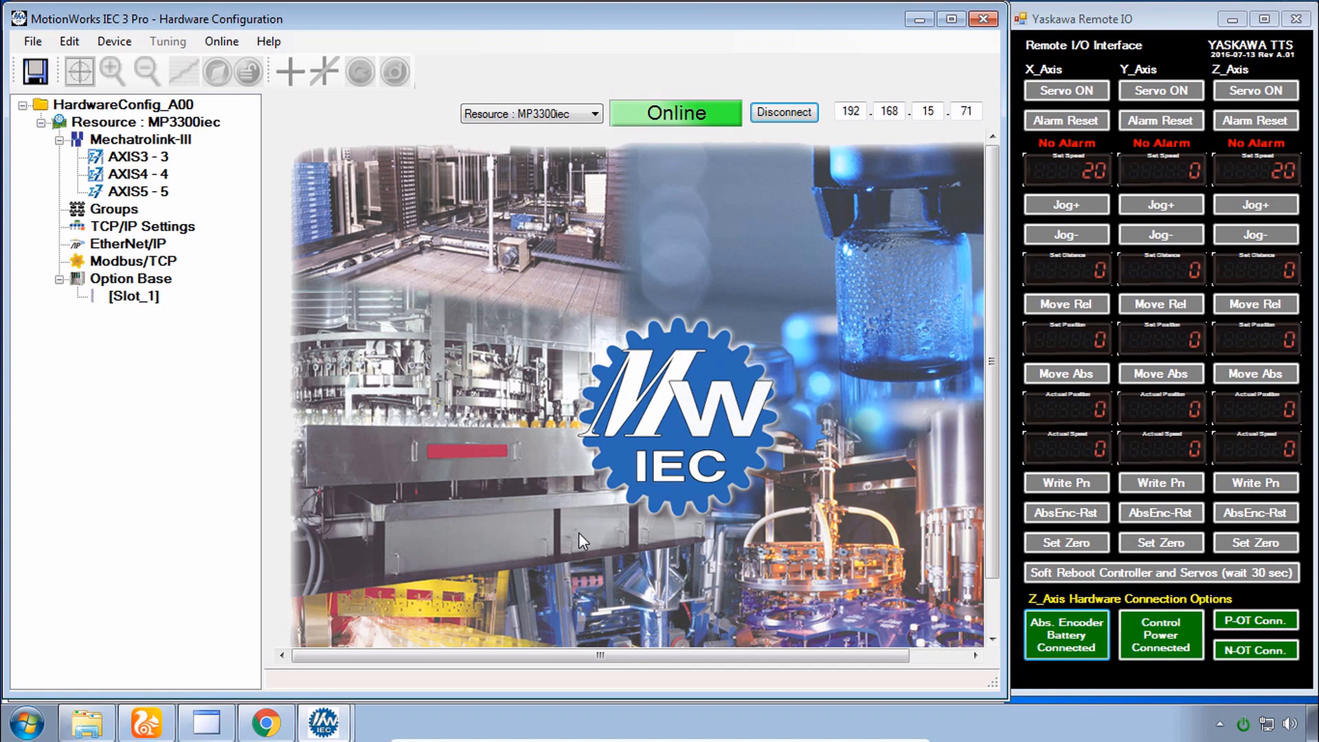
pyautogui.click(36, 72)
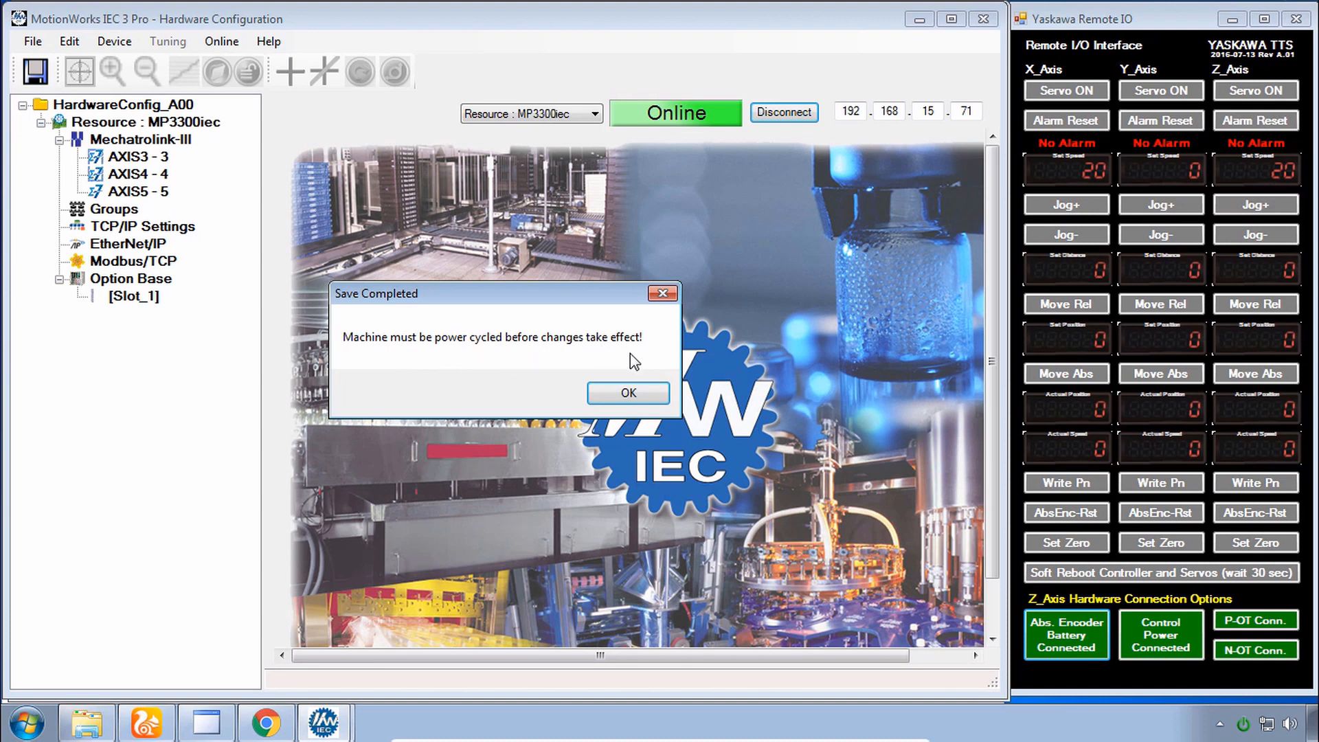
pyautogui.click(627, 393)
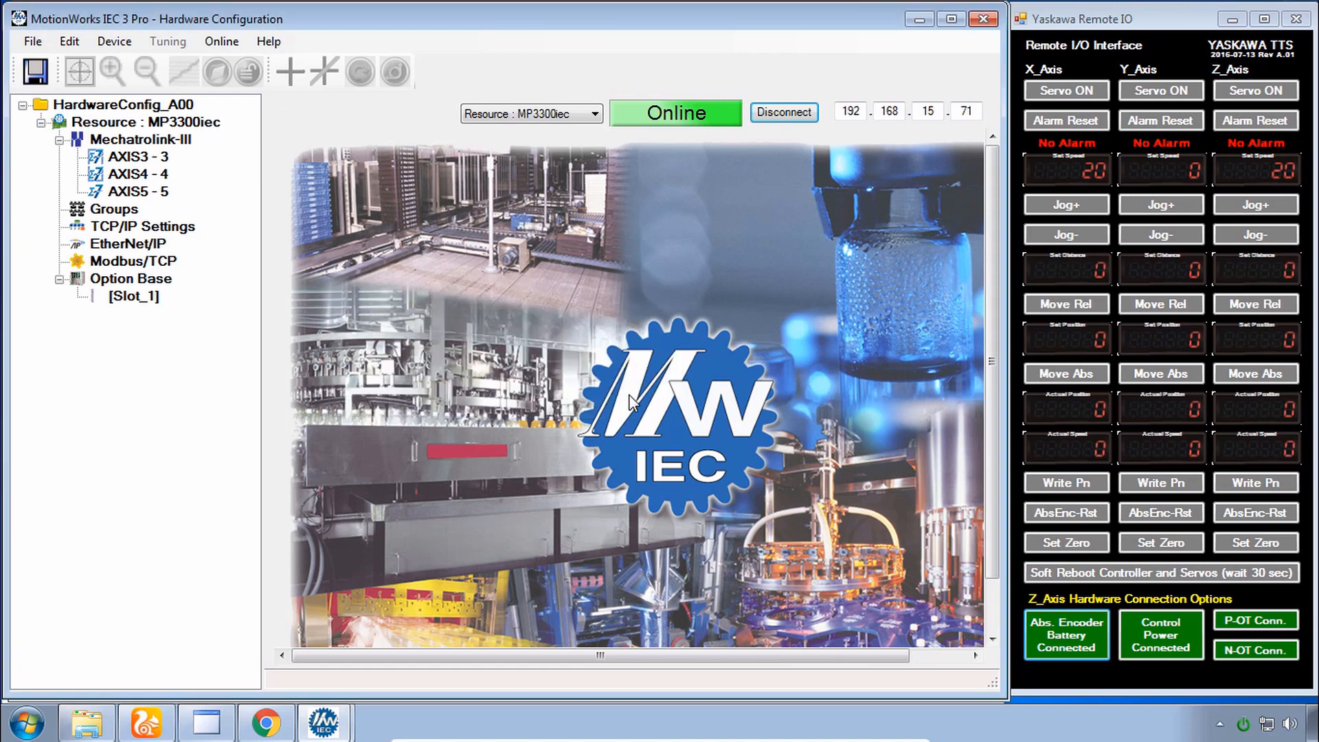
# Reboot the controller at 192.168.15.71 from Hardware Configuration
pyautogui.click(227, 46)
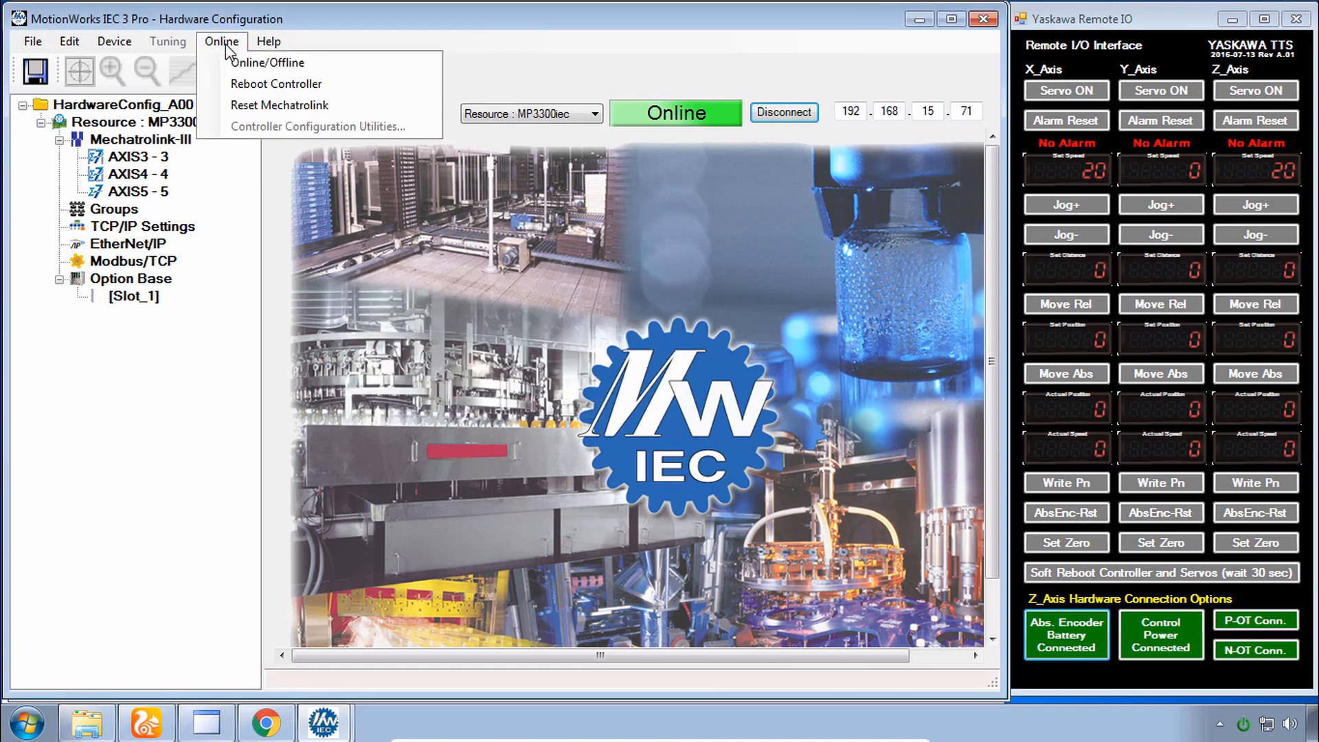
pyautogui.click(260, 85)
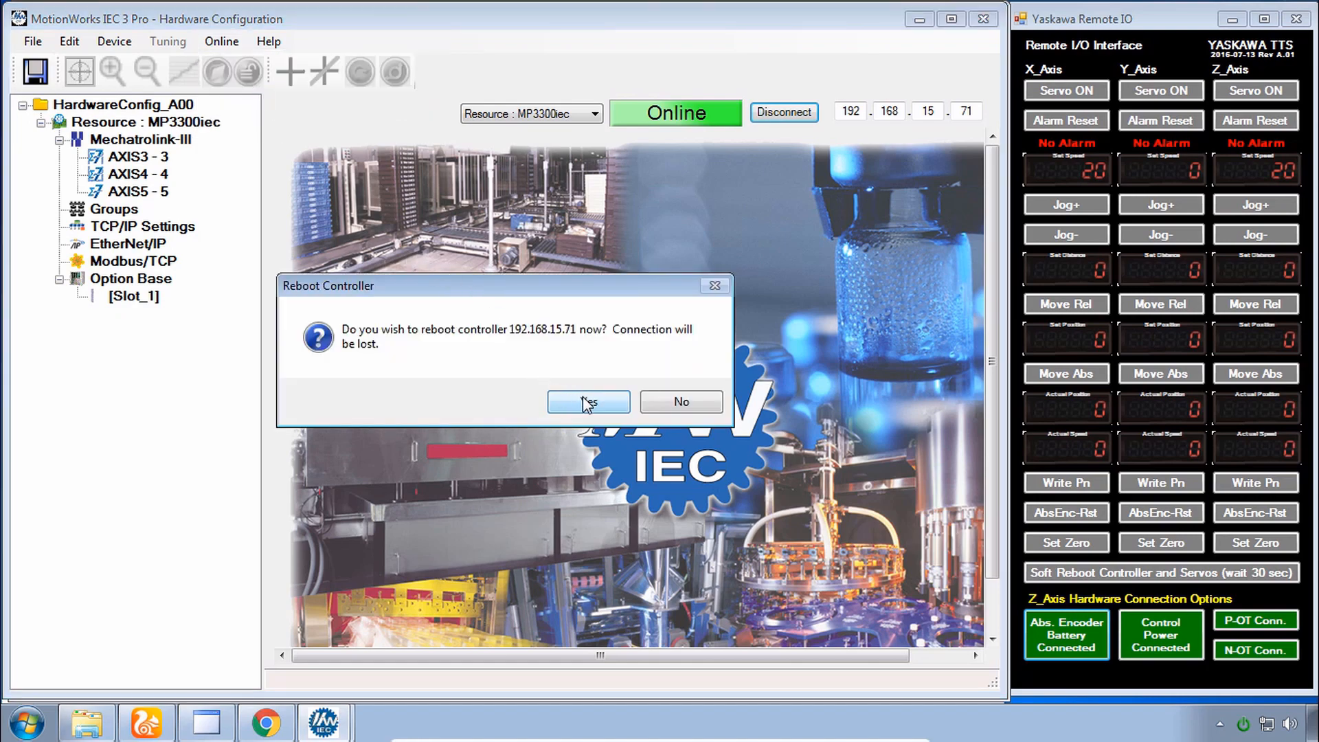
pyautogui.click(586, 402)
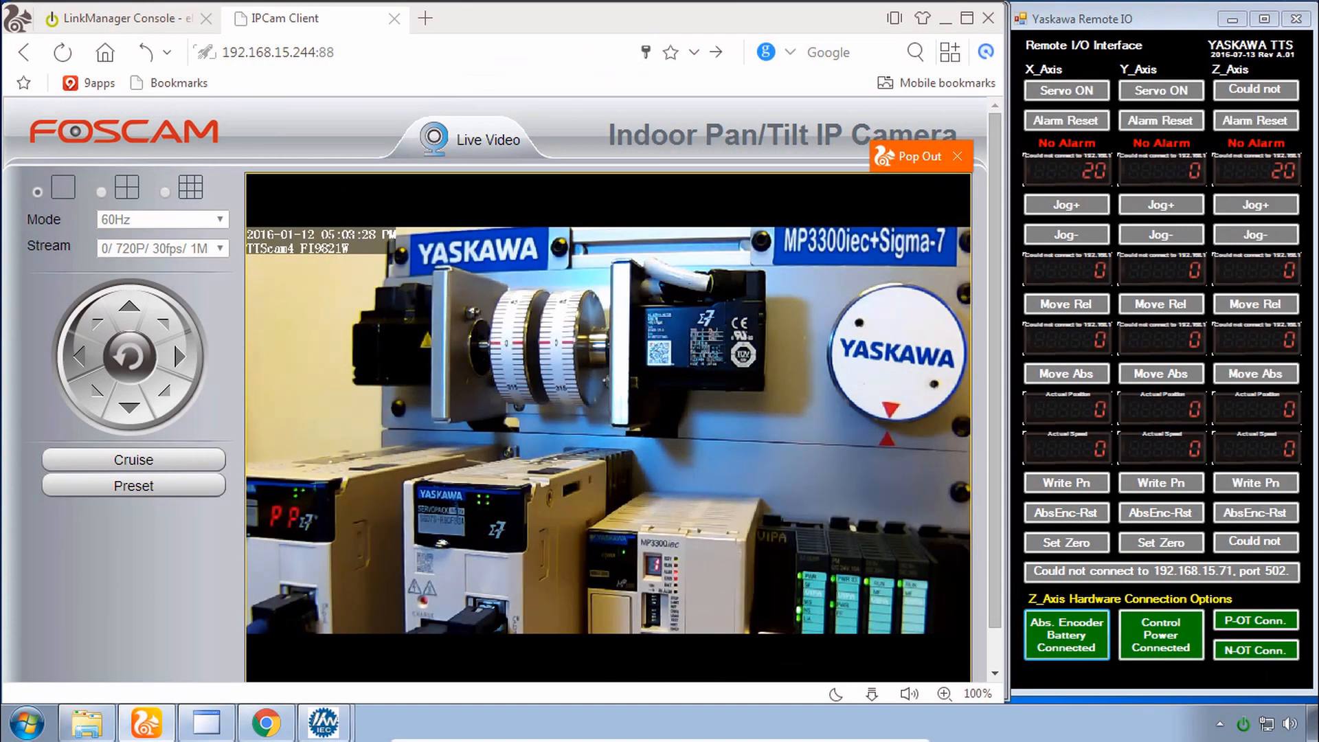
# Return to the Hardware Configuration window and reconnect to the controller
pyautogui.click(323, 722)
pyautogui.click(354, 687)
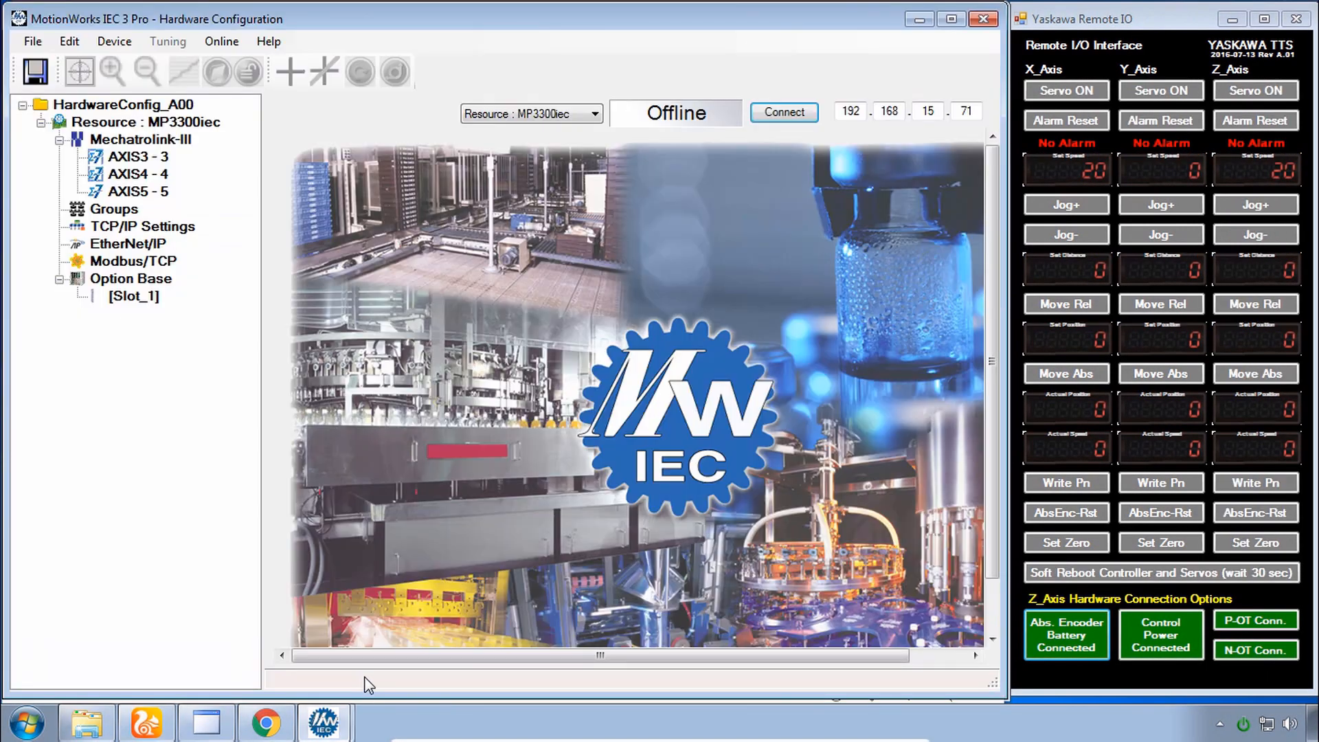
pyautogui.click(782, 117)
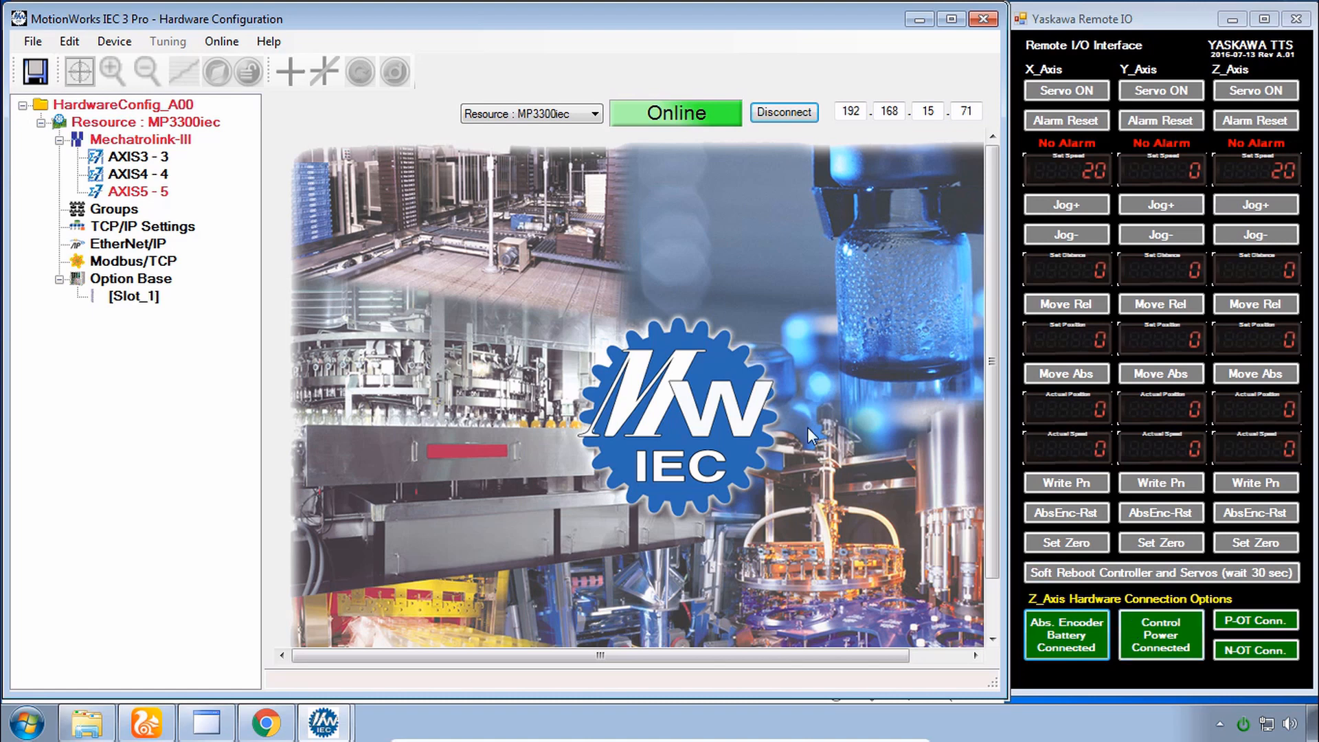
# Examine the current alarm status and alarm history of AXIS5
pyautogui.moveTo(141, 194)
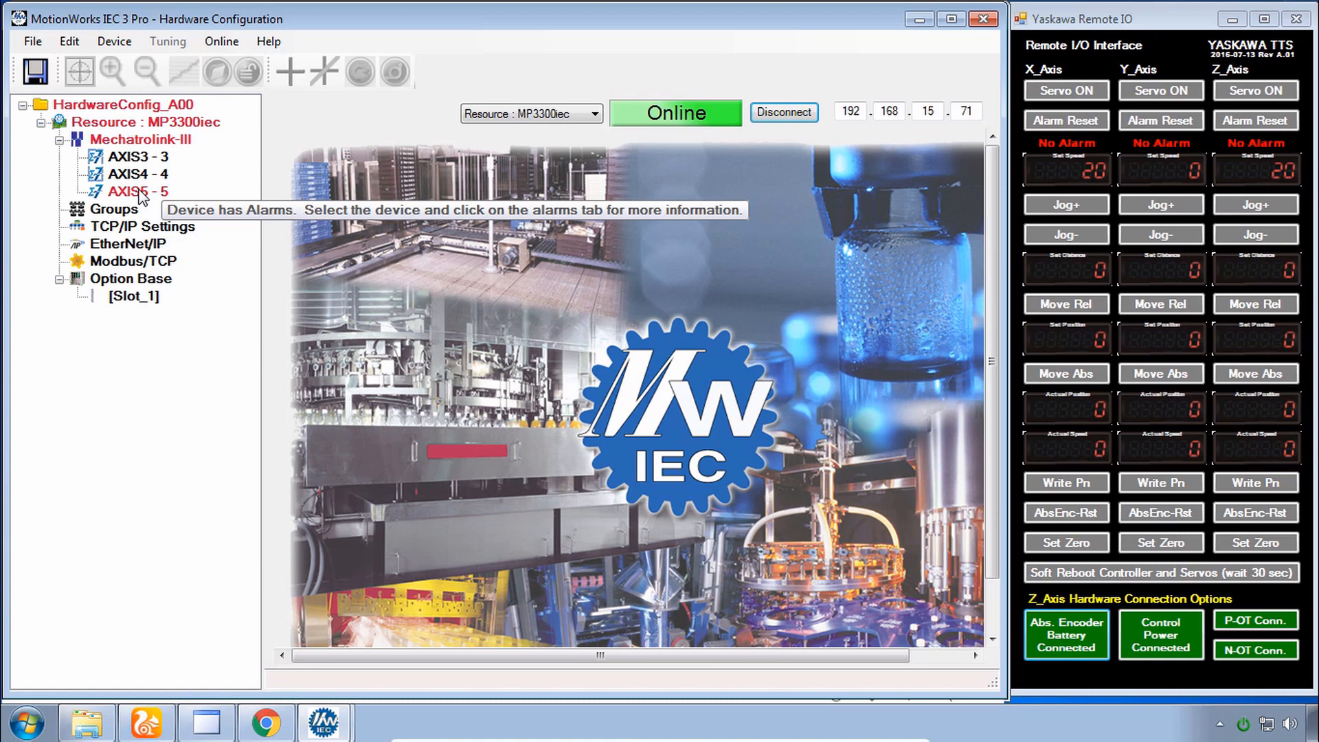
pyautogui.click(143, 196)
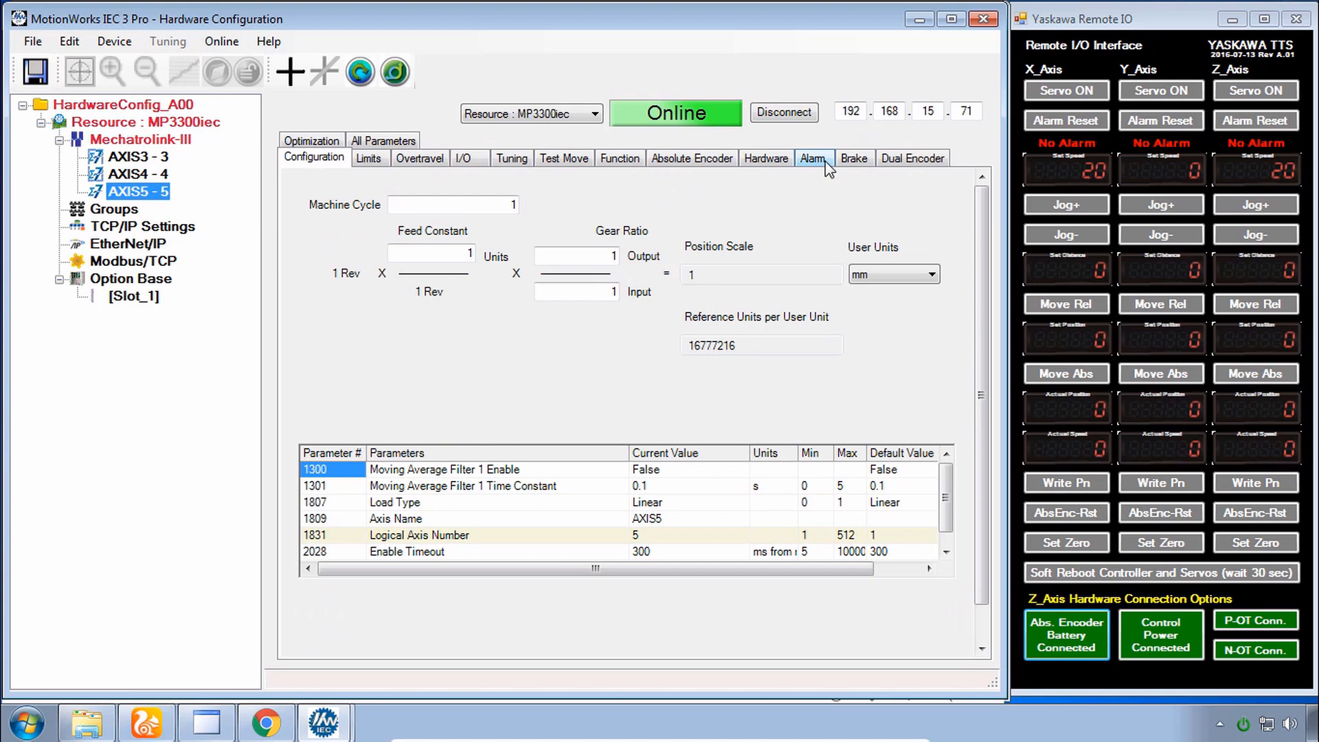
pyautogui.click(817, 162)
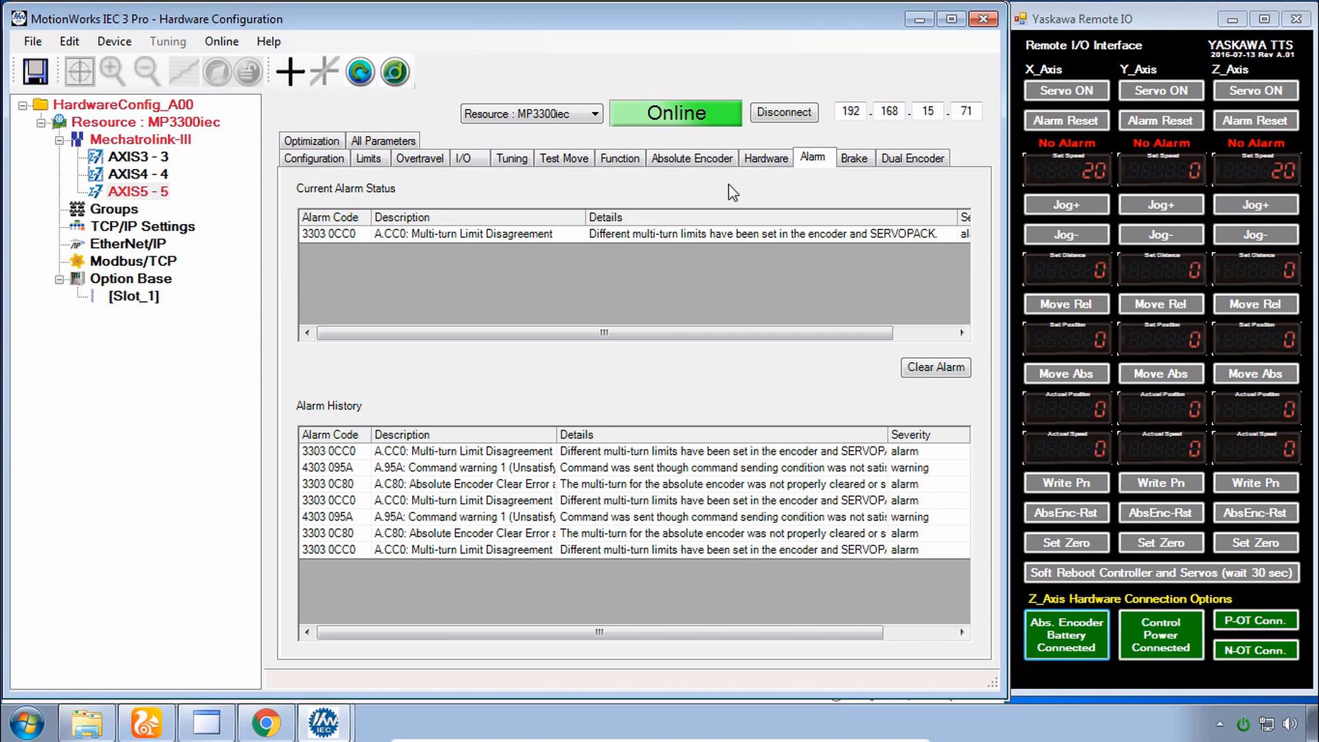
# Reset the absolute encoder of AXIS5 and acknowledge the completed reset
pyautogui.click(358, 77)
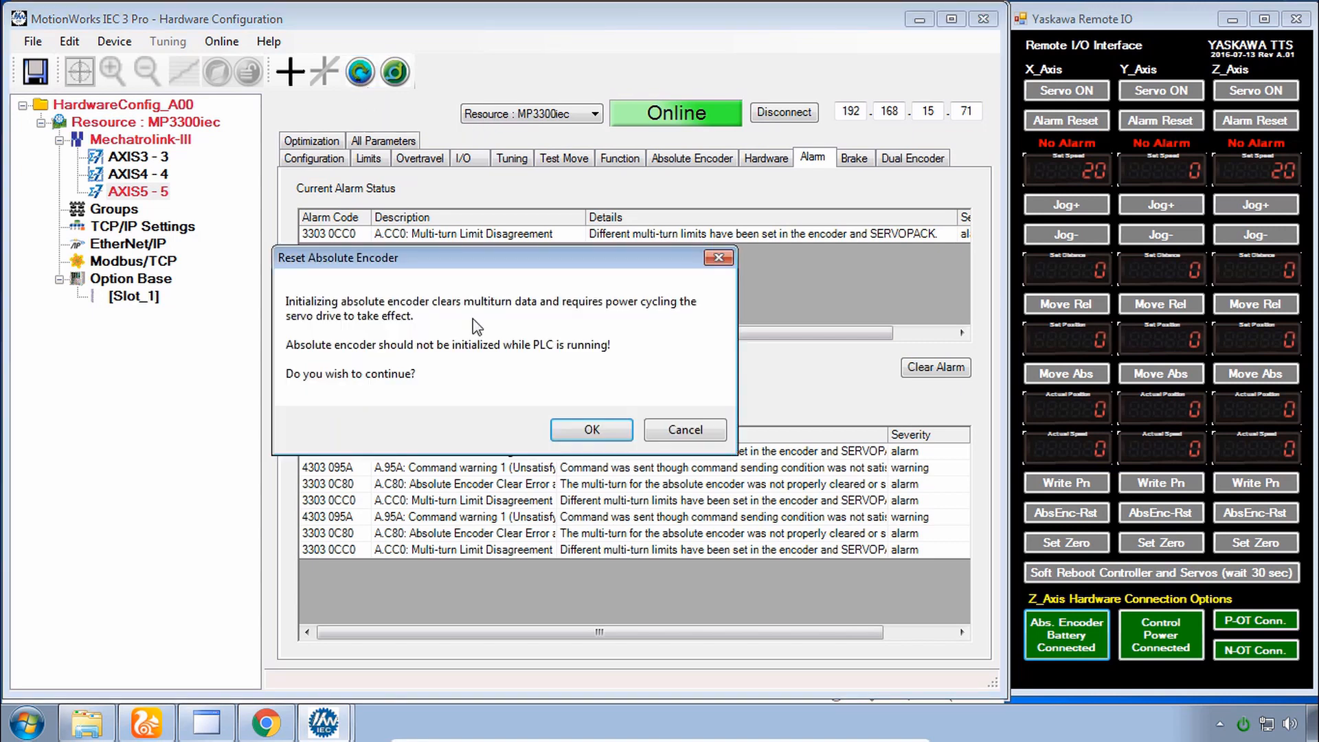
pyautogui.click(592, 431)
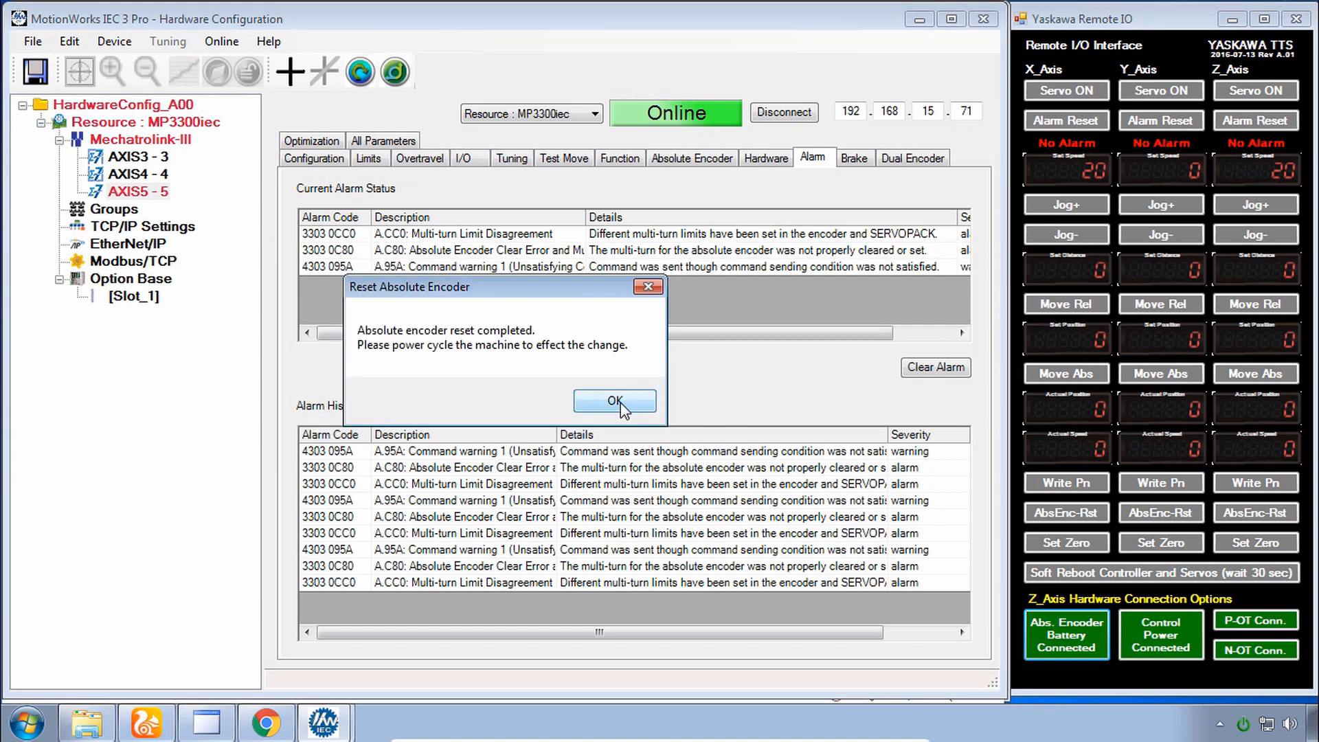
pyautogui.click(615, 402)
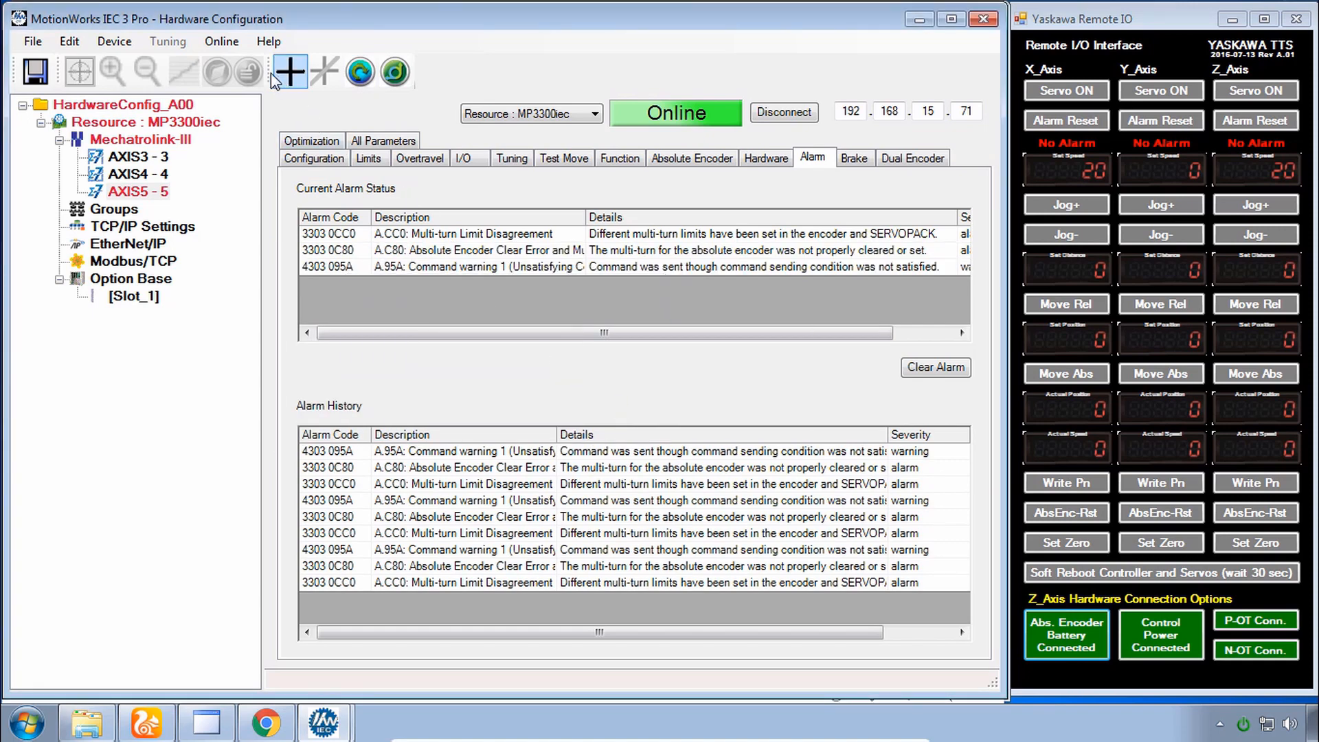
# Reboot the controller again to apply the AXIS5 absolute encoder reset
pyautogui.click(221, 41)
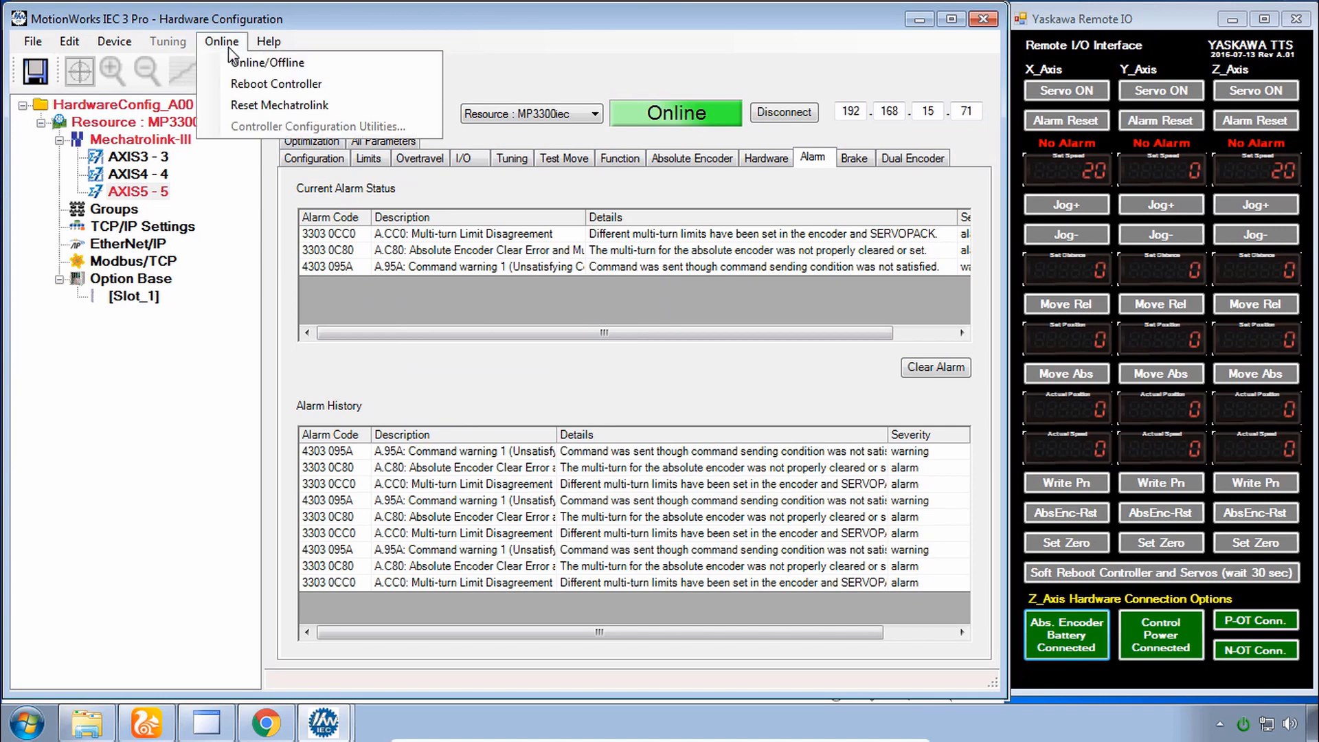
pyautogui.click(256, 84)
pyautogui.click(616, 406)
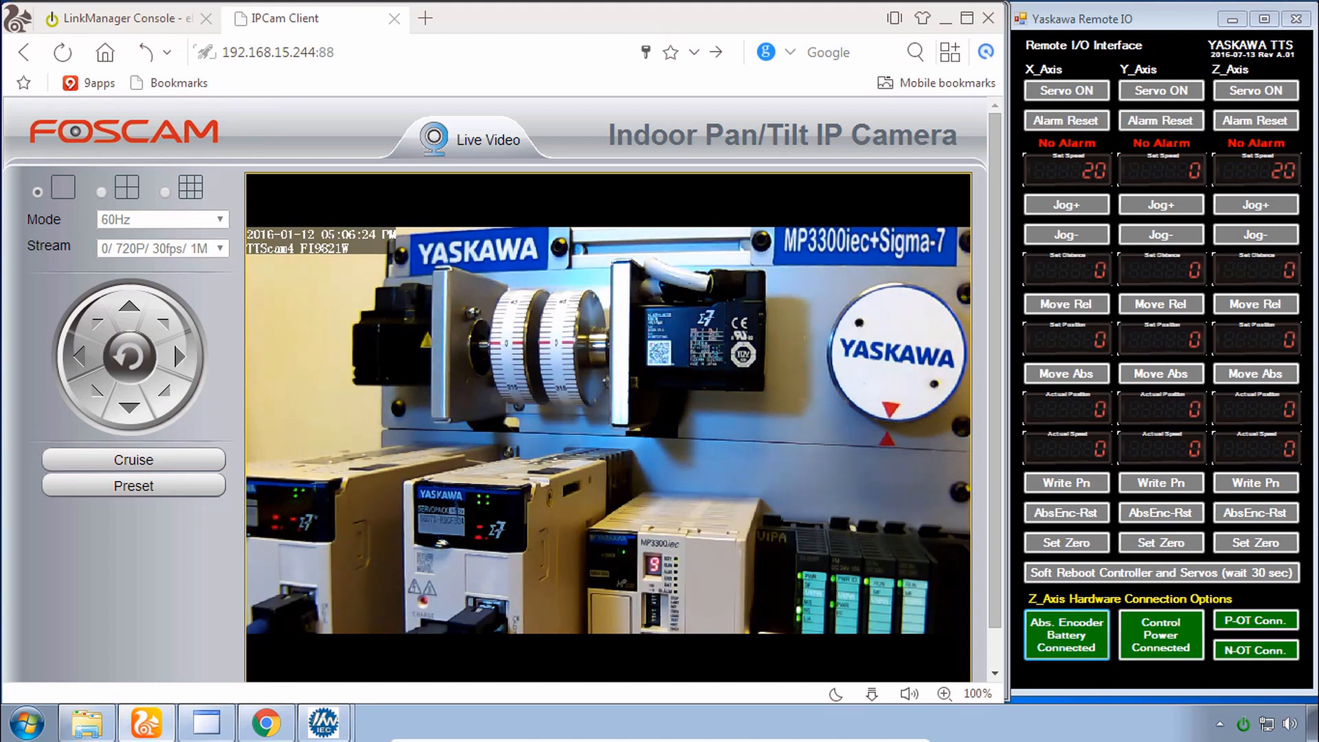
# Switch to the HardwareConfig_A00 project in MotionWorks IEC 3 Pro and open the Global_Variables of the MP3300iec resource
pyautogui.moveTo(330, 731)
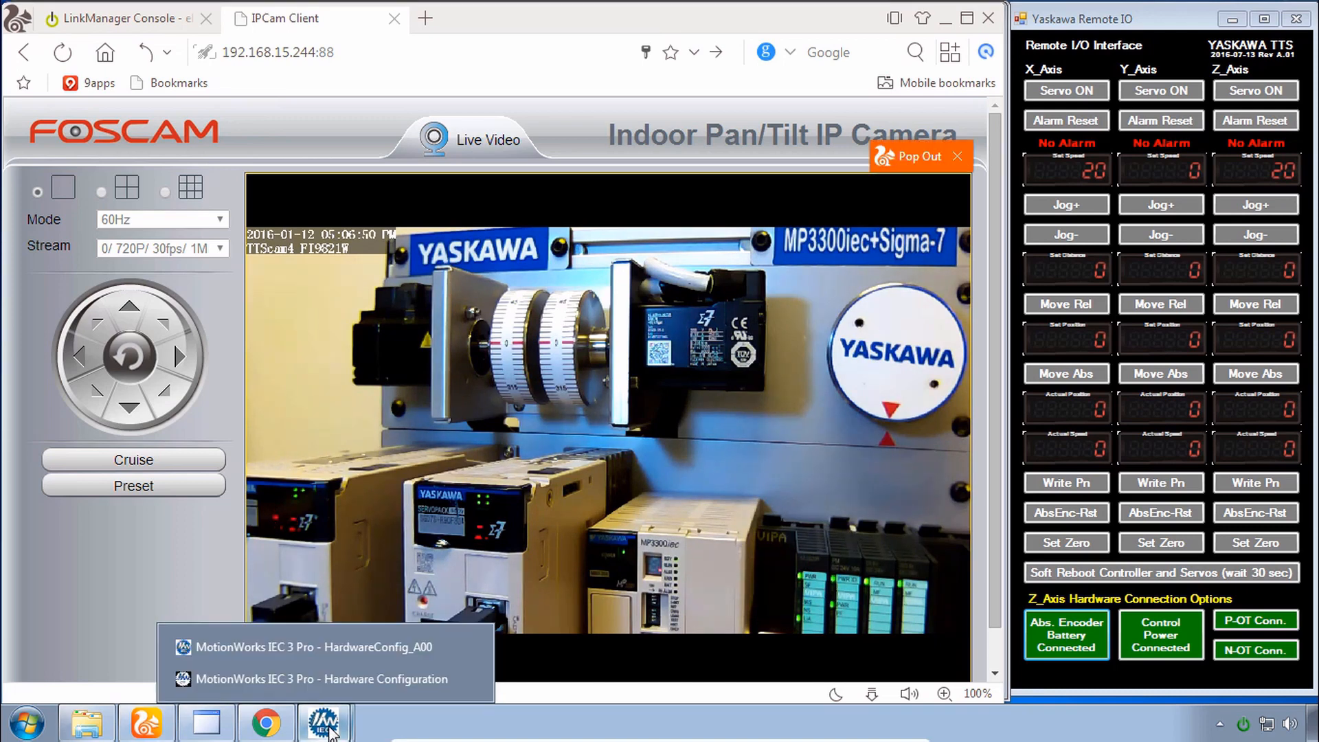
pyautogui.click(314, 646)
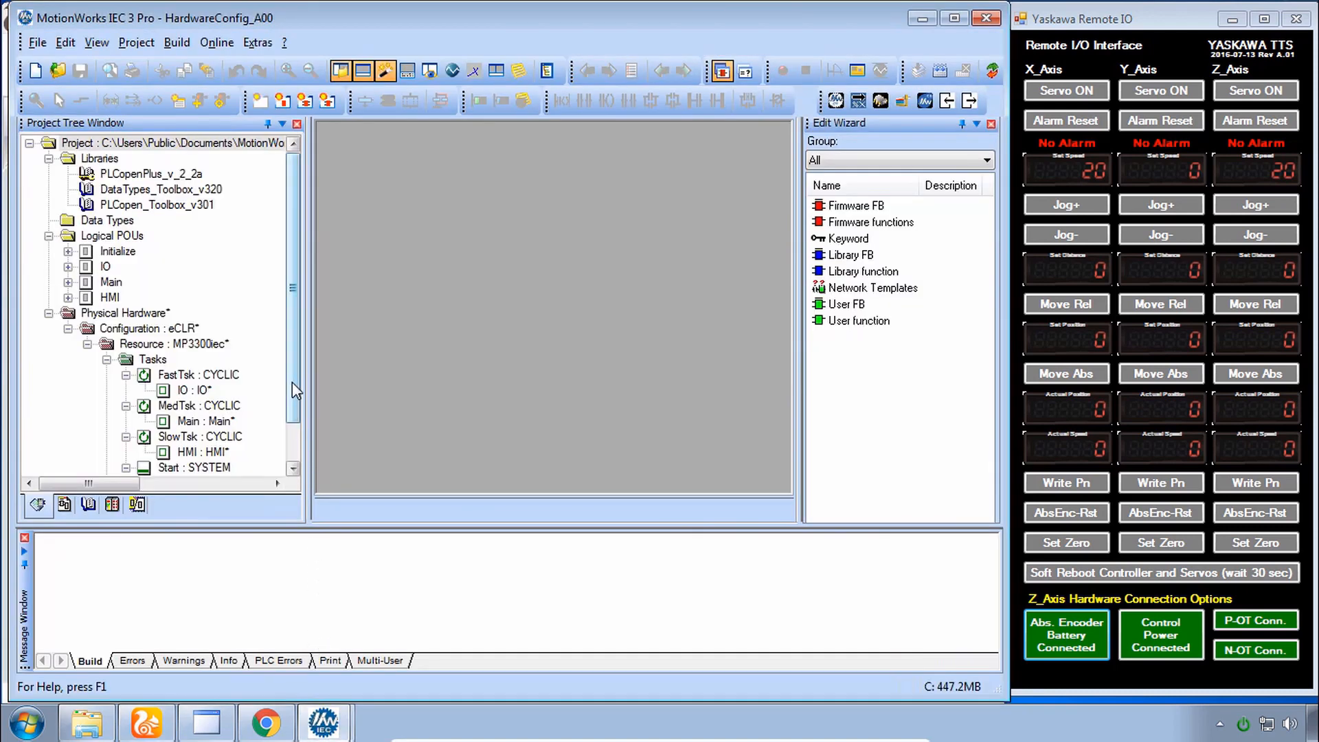
pyautogui.scroll(-1, 293, 385)
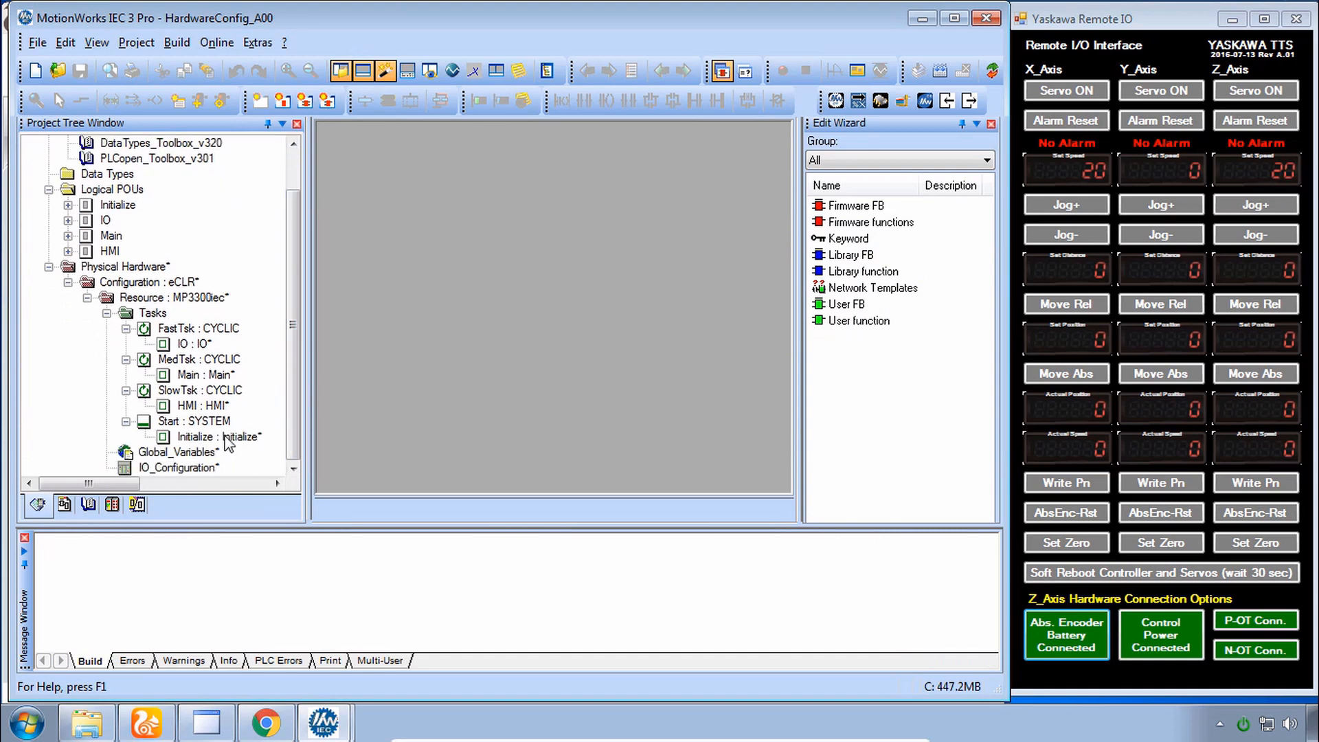
pyautogui.click(191, 455)
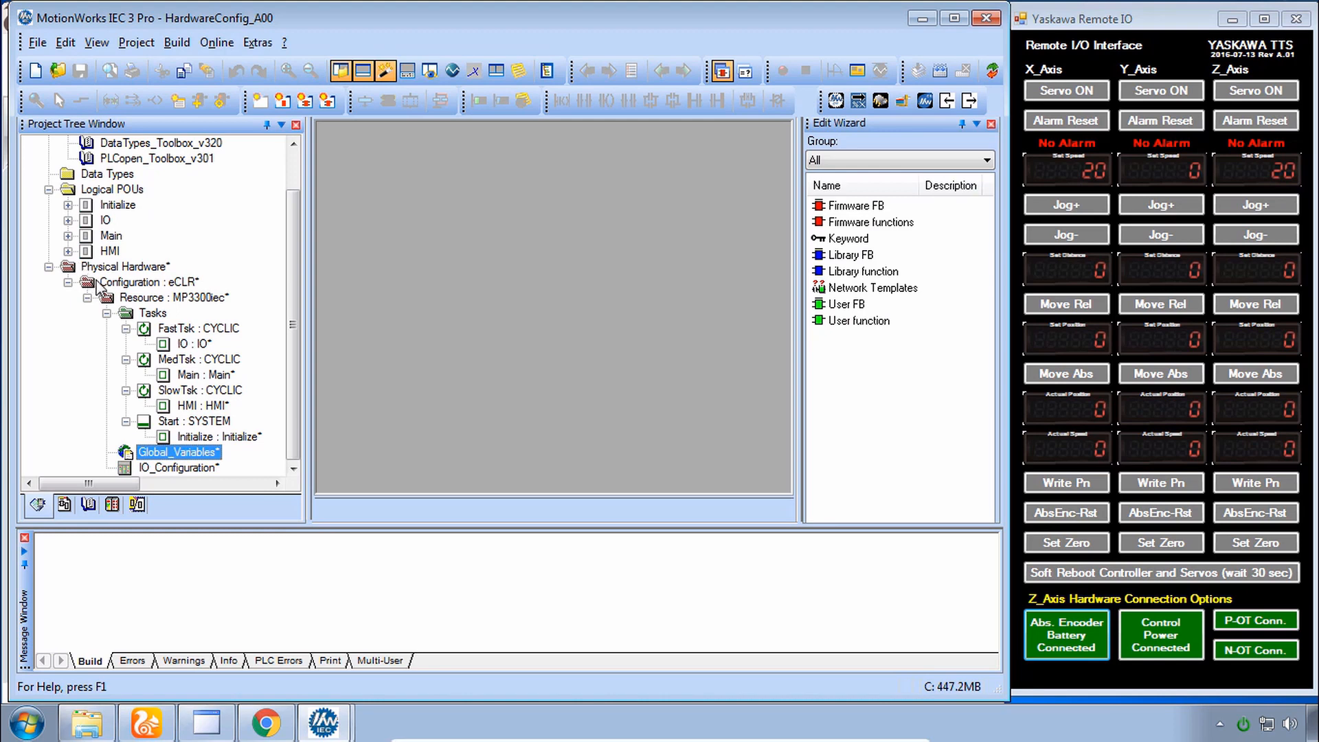
pyautogui.doubleClick(182, 455)
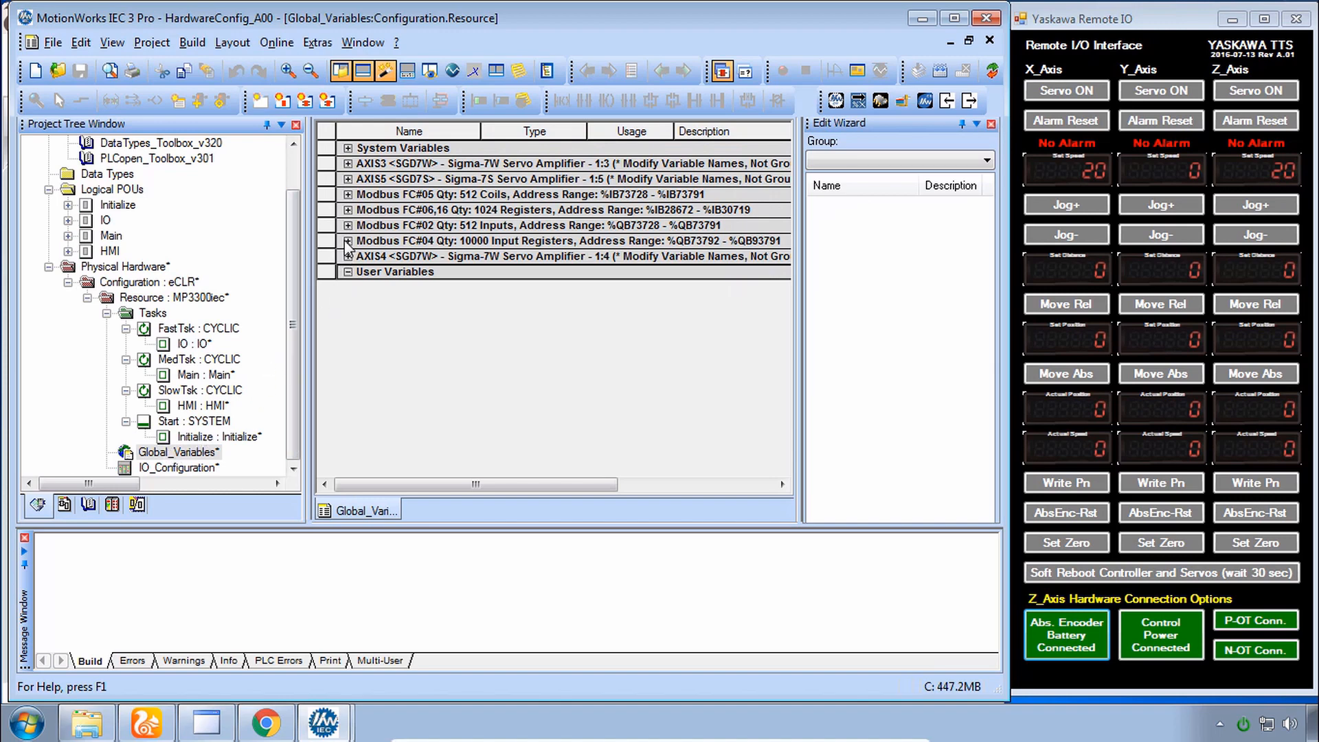
# Inspect the AXIS5, AXIS4 and AXIS3 servo amplifier groups in the global variables, leaving each group collapsed
pyautogui.click(347, 179)
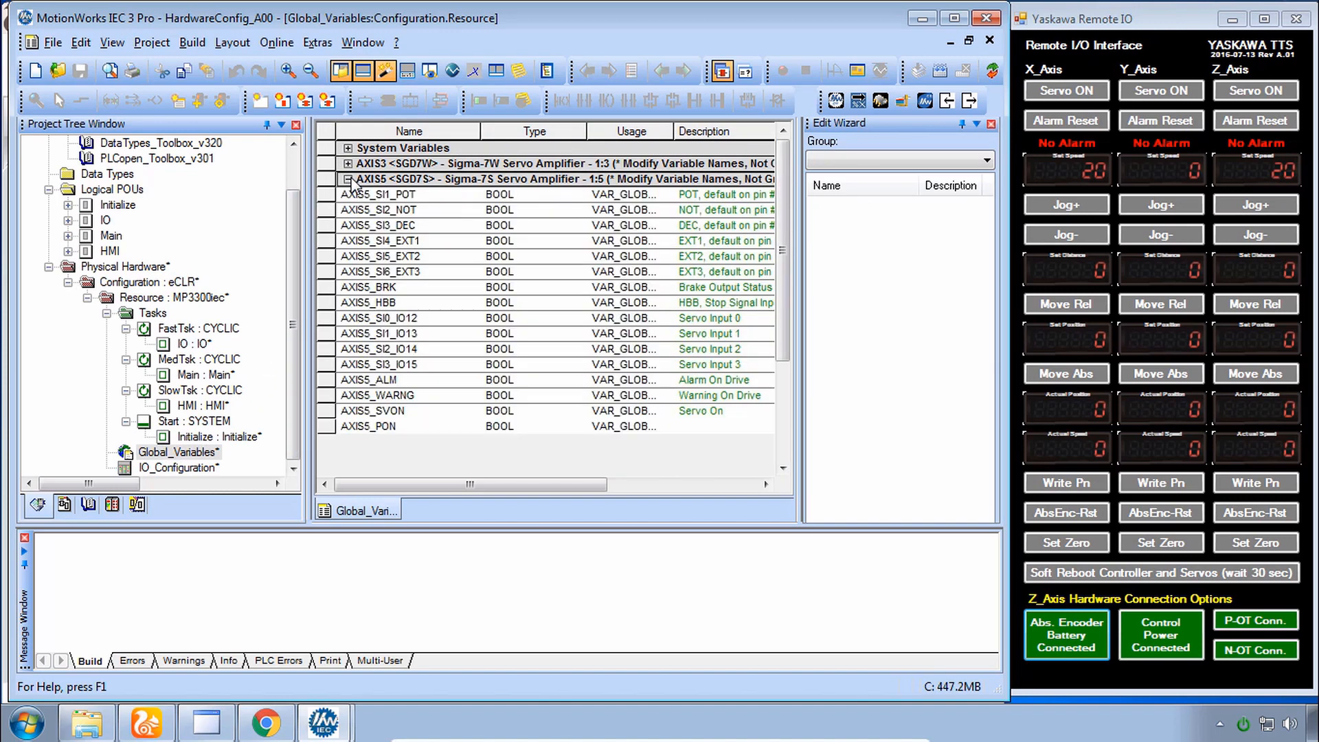
pyautogui.click(348, 179)
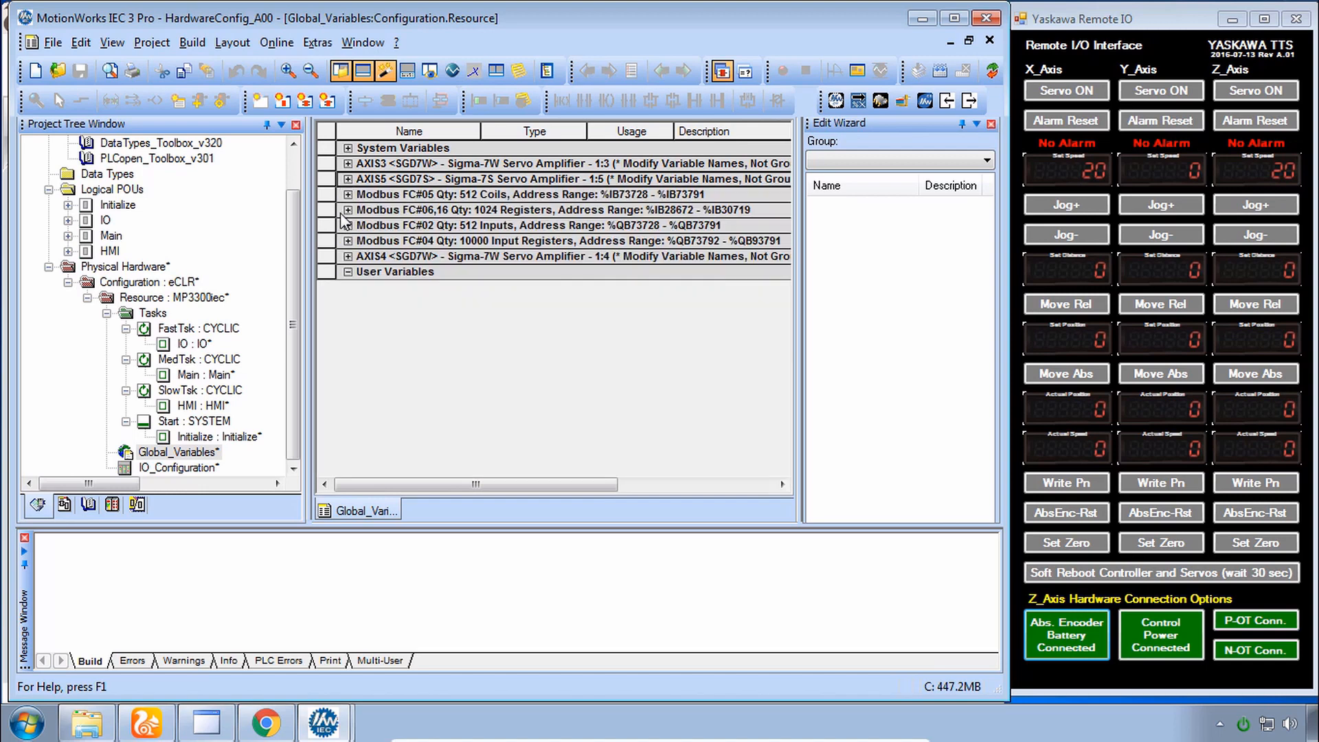
pyautogui.click(348, 257)
pyautogui.click(348, 256)
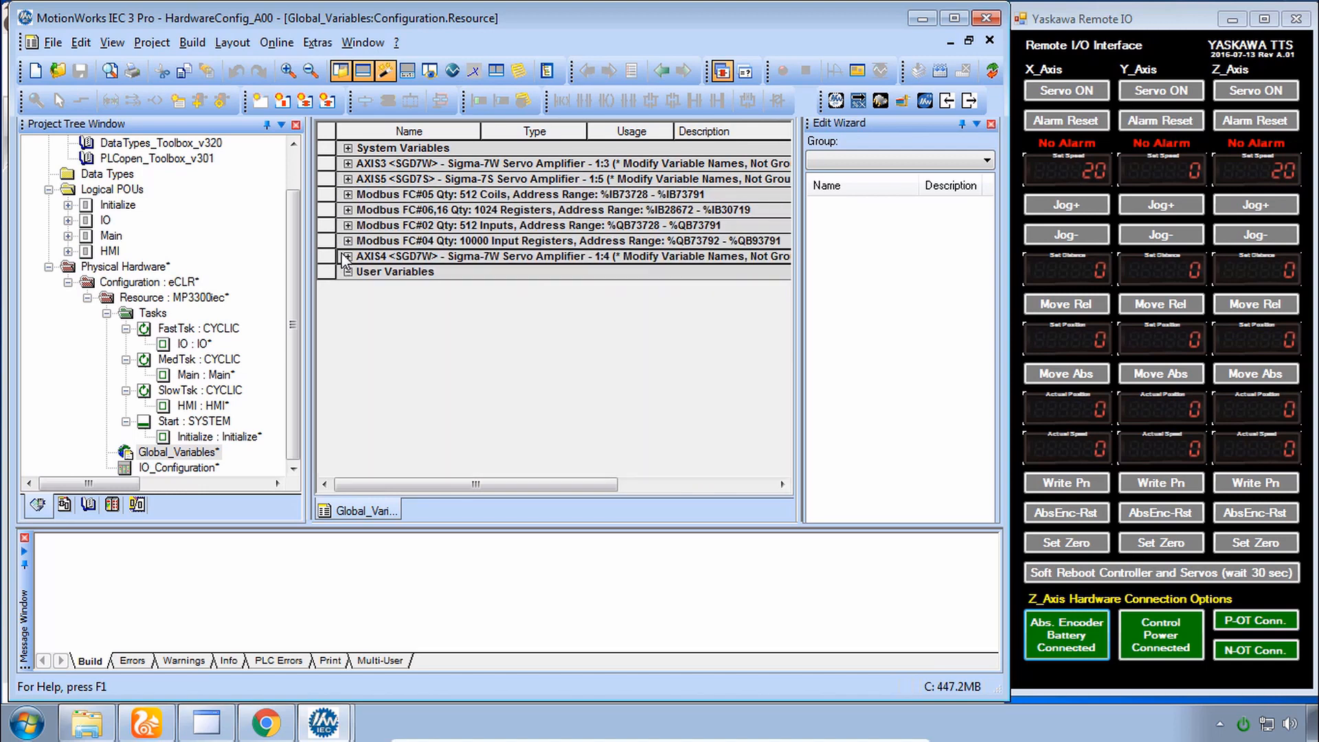
pyautogui.click(347, 163)
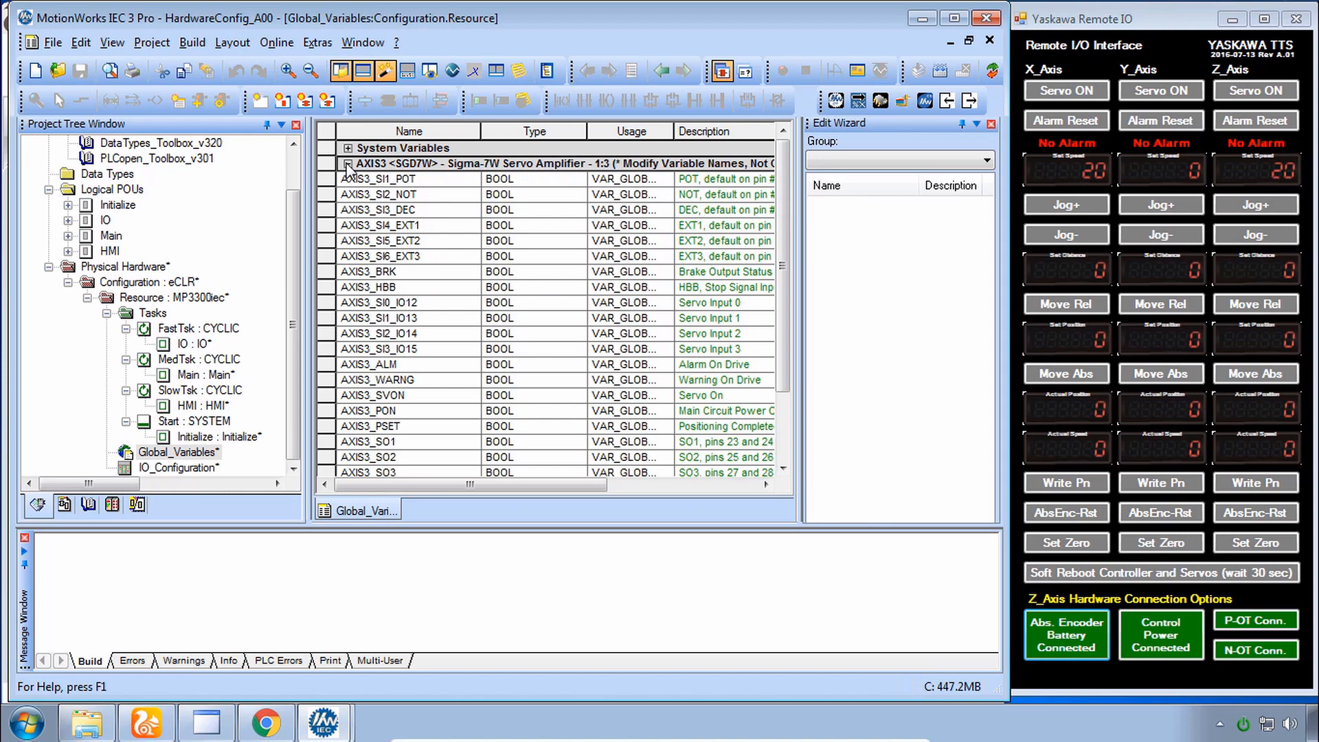
pyautogui.click(348, 165)
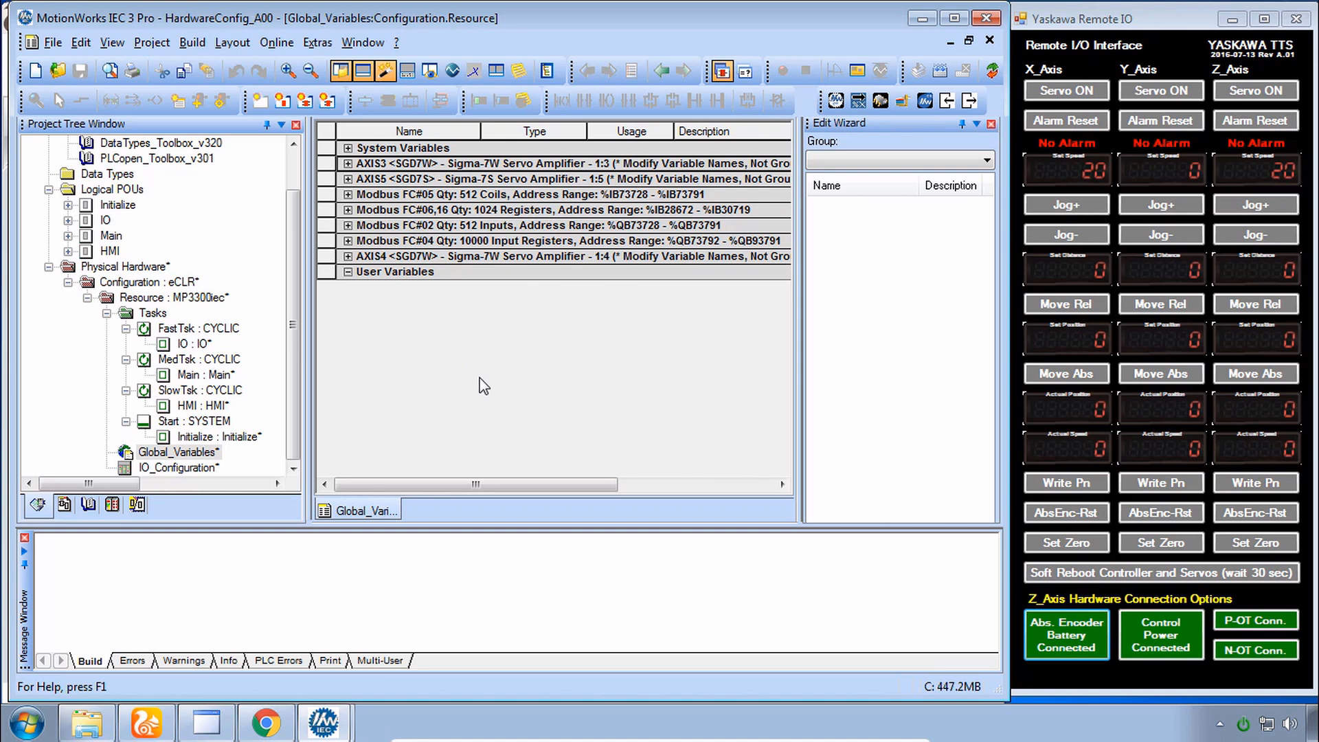
# Select IO_Configuration under the MP3300iec resource in the project tree
pyautogui.click(189, 468)
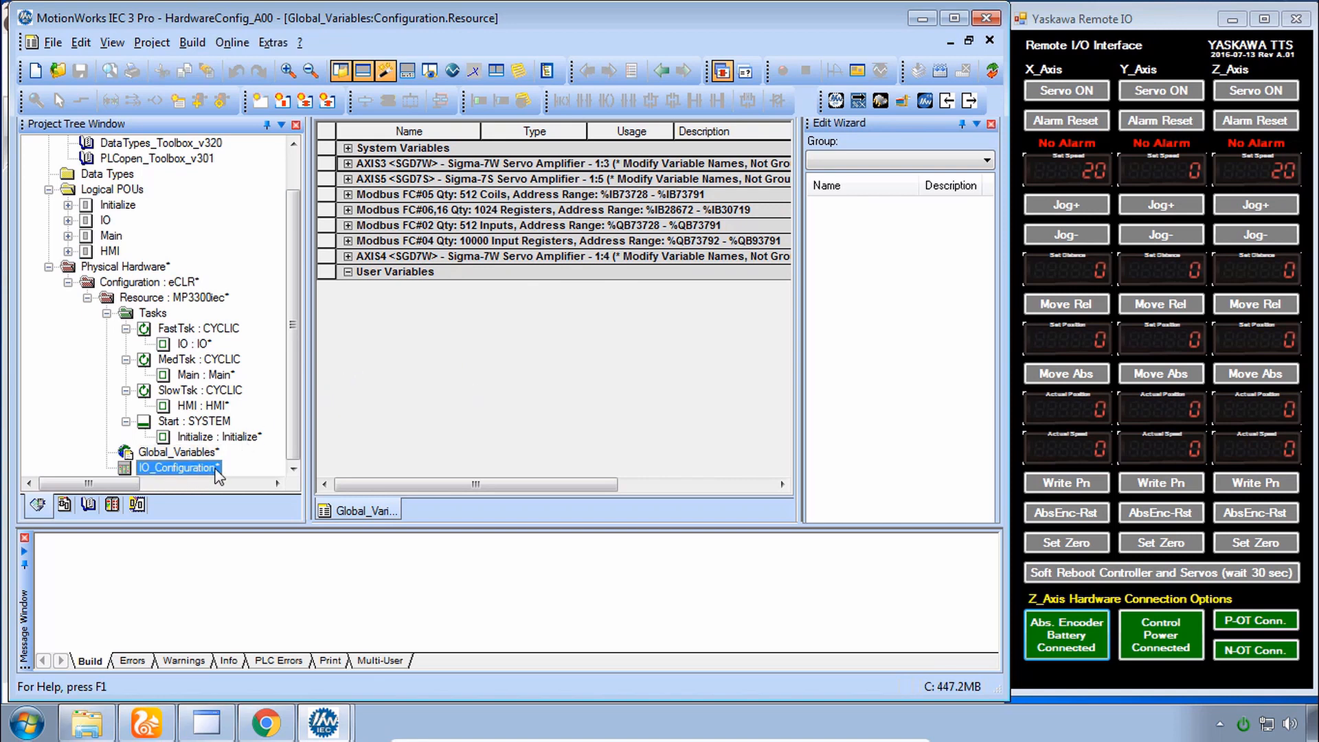